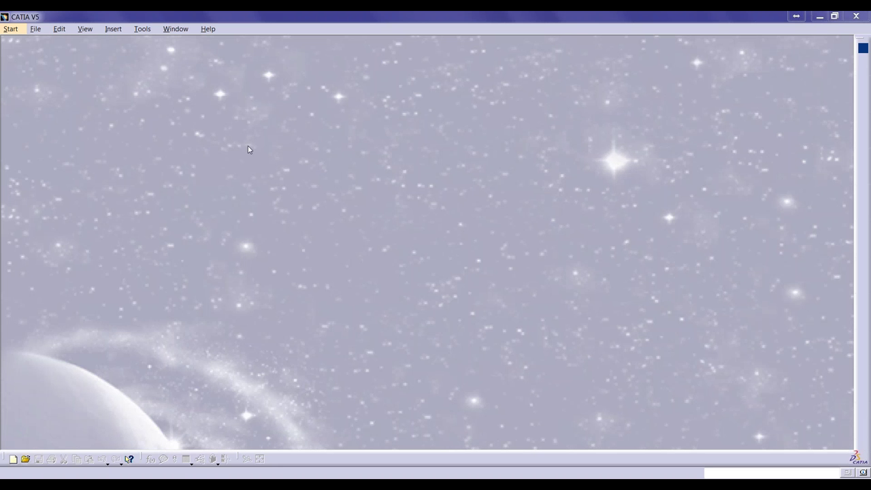
- Examine the structure workbenches available under Mechanical Design and under the Structure Discipline of Equipment & Systems
click(11, 30)
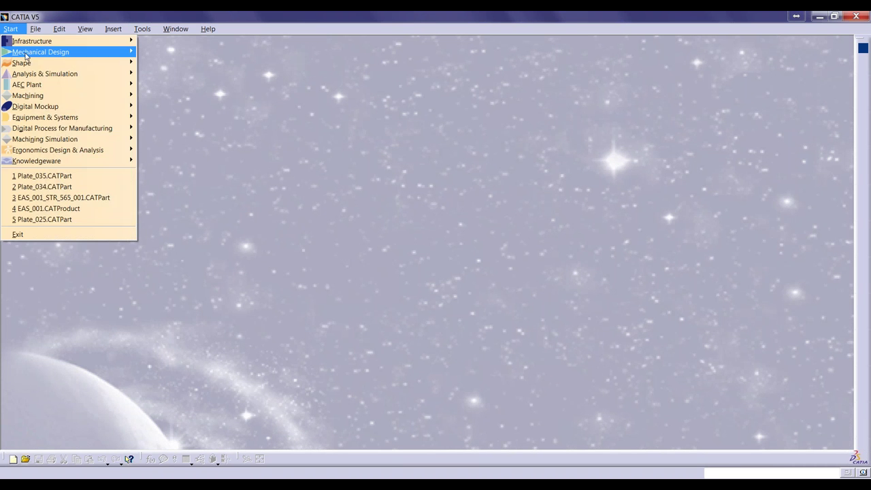
mouse_move(123, 52)
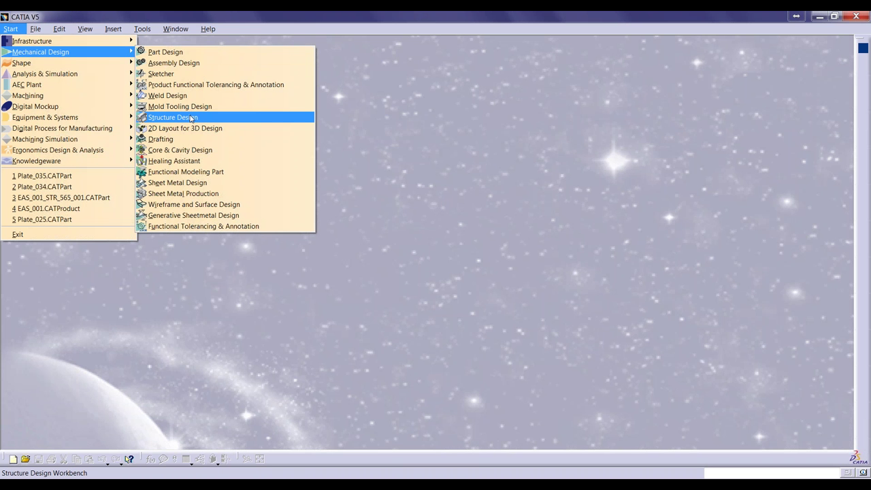
click(12, 30)
click(11, 29)
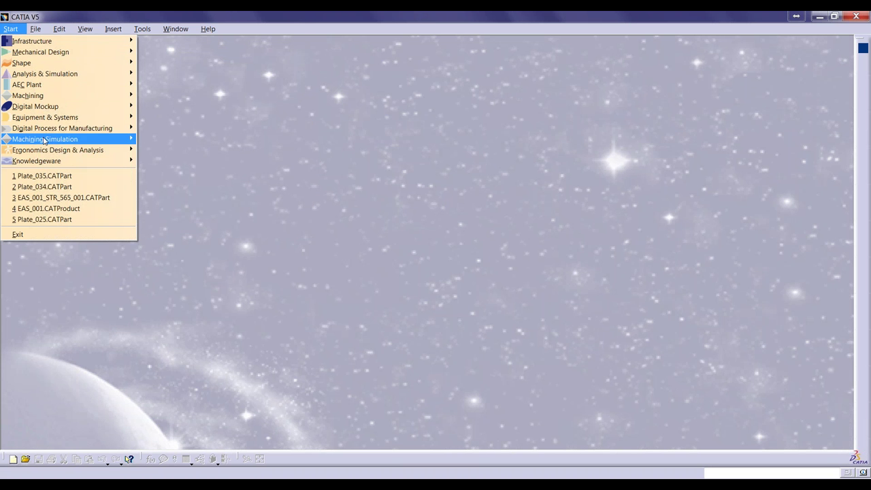
mouse_move(65, 122)
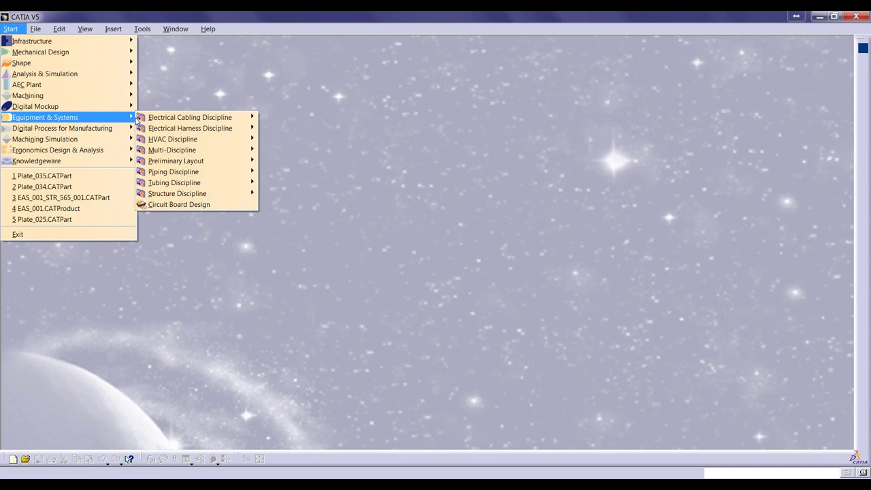
mouse_move(247, 197)
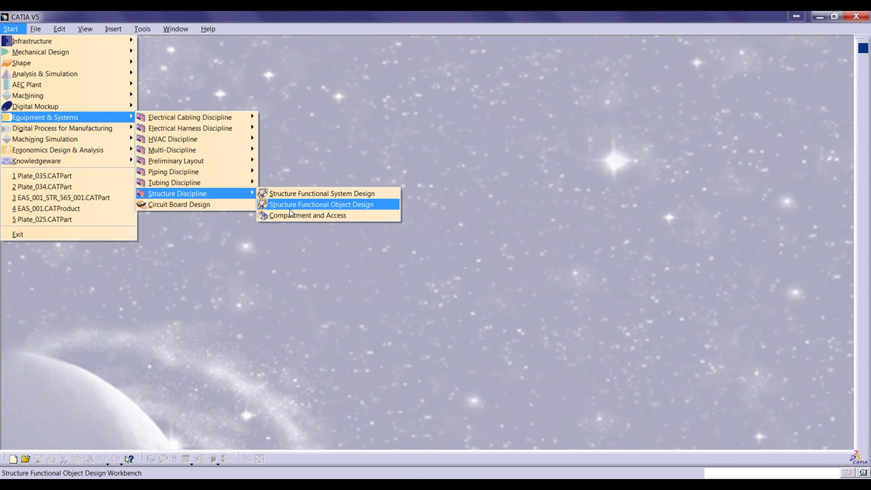
mouse_move(87, 53)
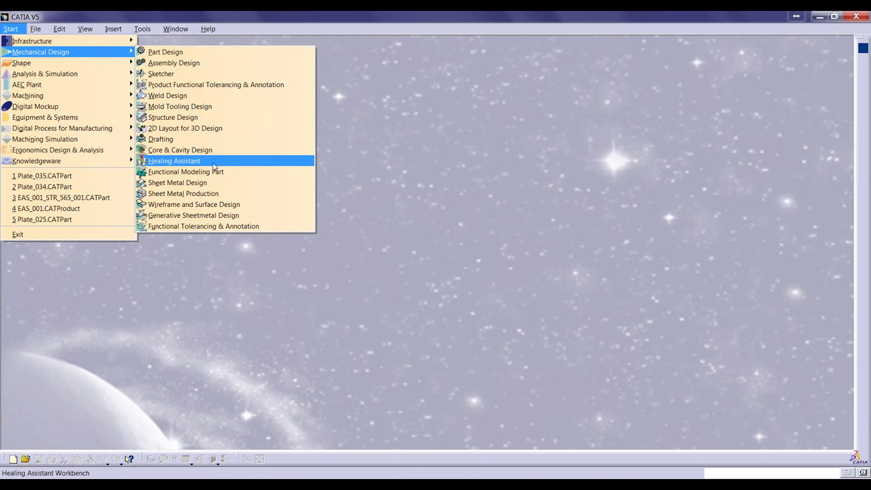
click(223, 119)
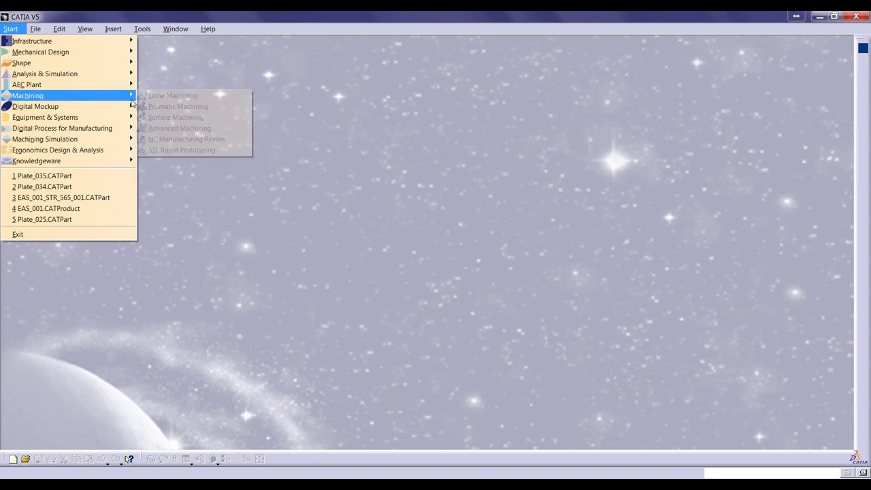
mouse_move(131, 106)
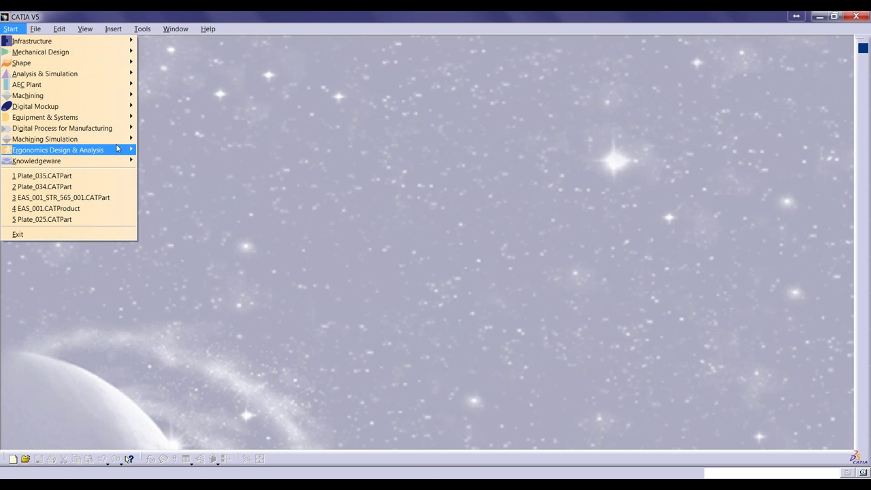
mouse_move(117, 121)
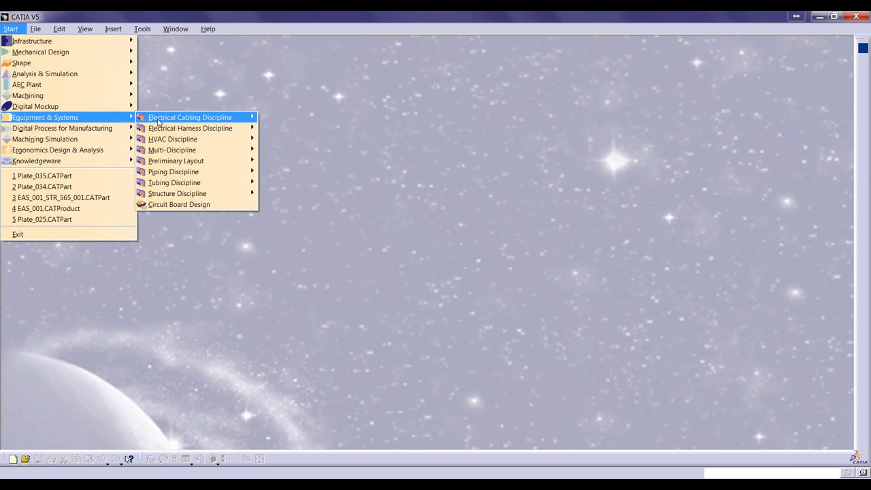
mouse_move(204, 194)
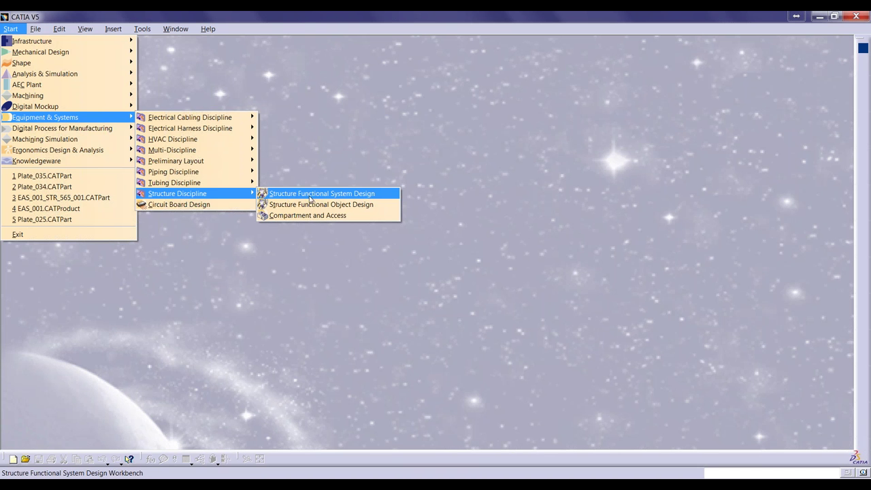
- Open the Structure Design workbench with a new product
mouse_move(68, 58)
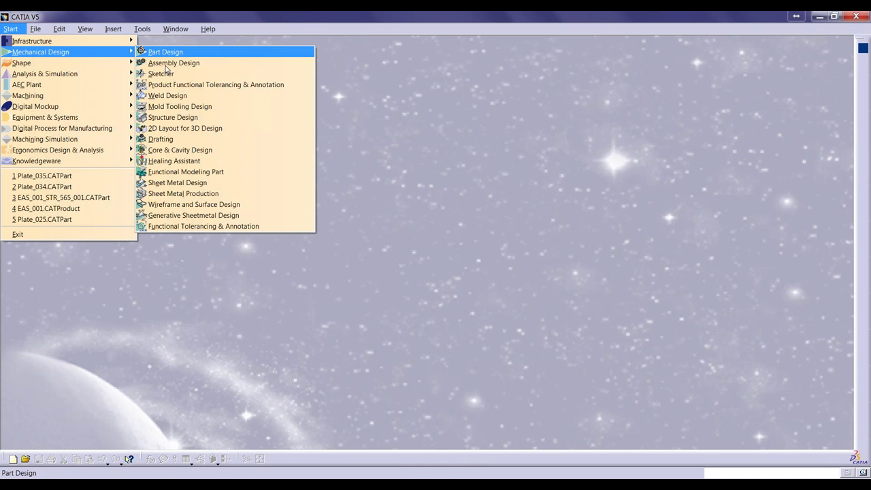
click(178, 117)
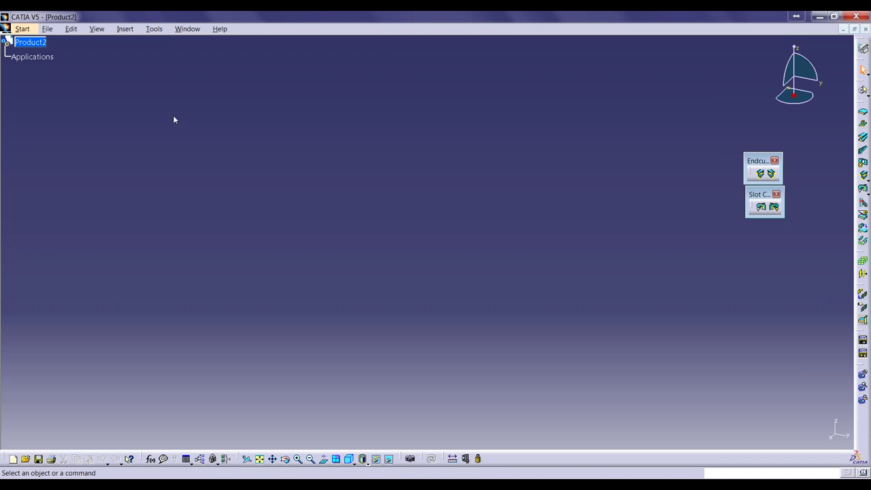
click(55, 54)
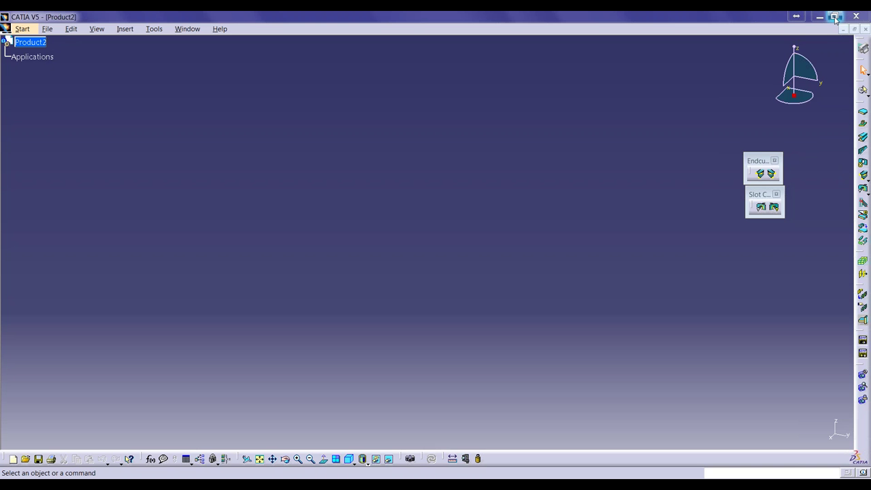
click(834, 17)
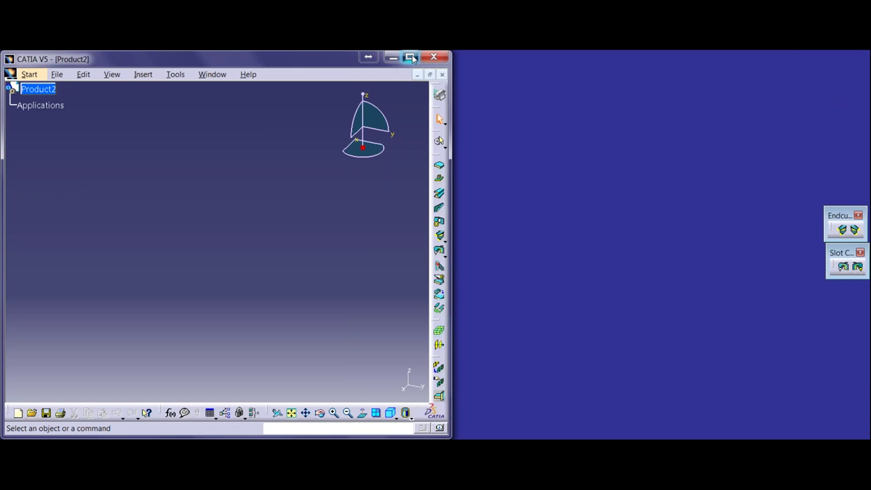
click(410, 57)
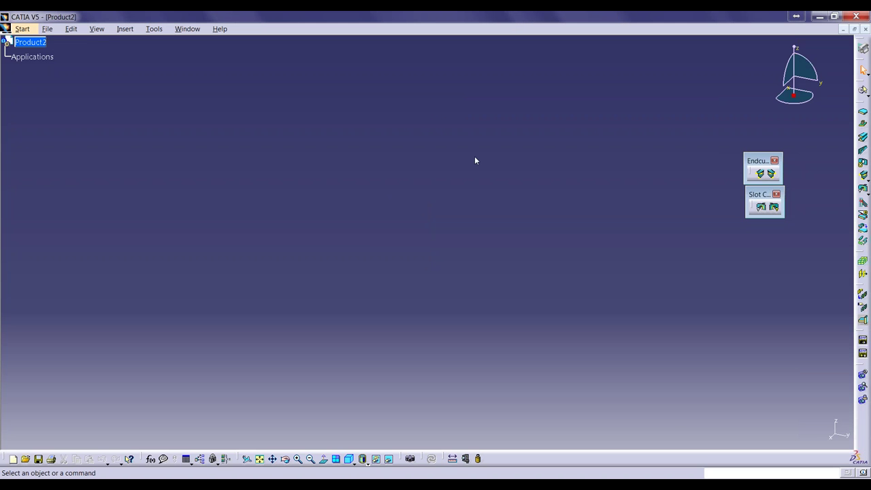
- Create a relative Cartesian grid named Plant with origin at 0 mm and 1000 mm spacing, count 2, along the X, Y and Z axes
drag(862, 257, 340, 91)
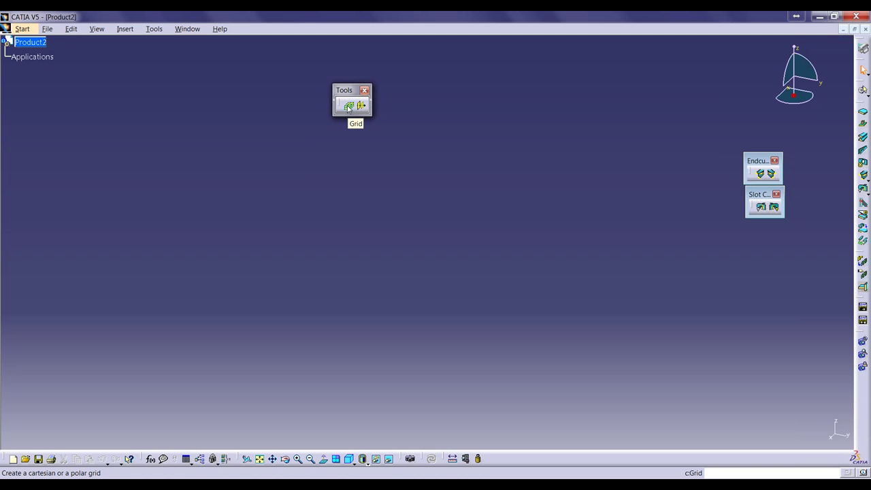
click(349, 106)
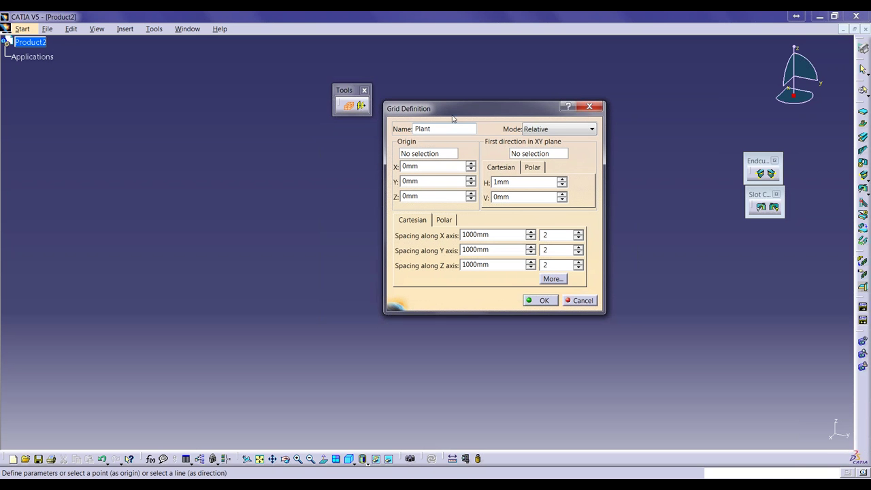
click(411, 155)
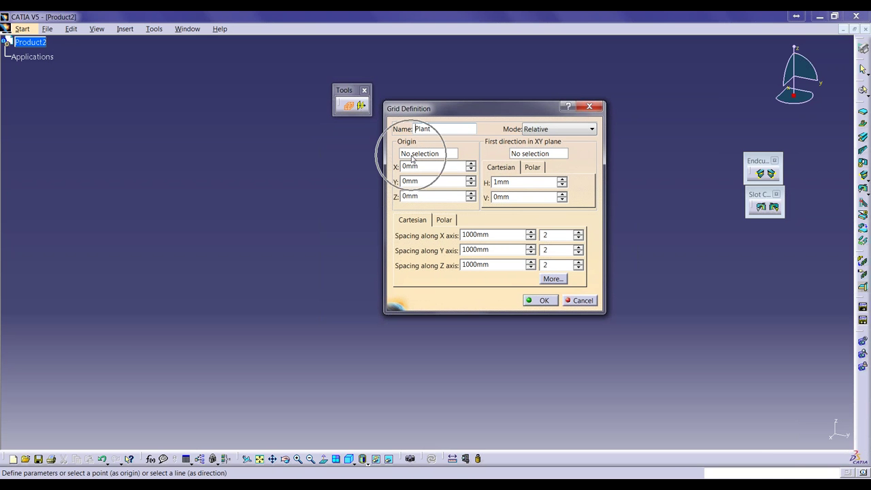
click(411, 155)
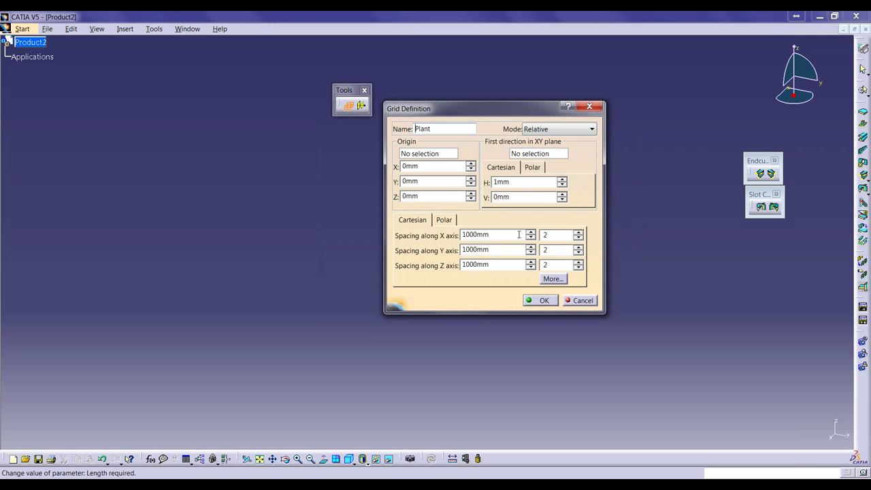
drag(489, 234, 465, 235)
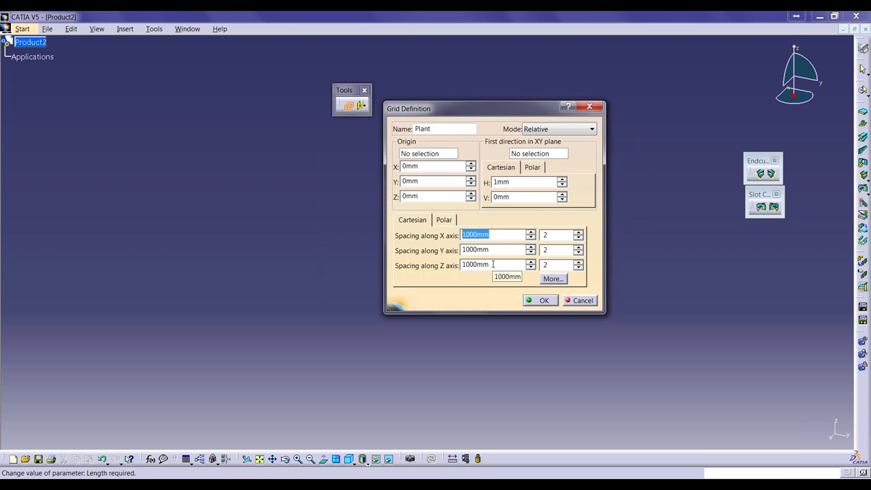
click(544, 300)
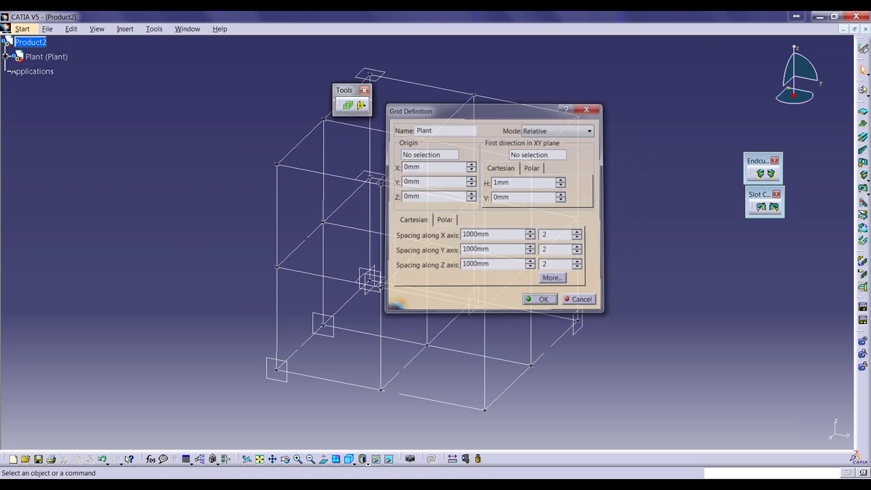
- Examine the Plant grid and the planes, intersections and lines contained in its OpenBody
drag(346, 91, 201, 97)
middle_drag(575, 284, 598, 247)
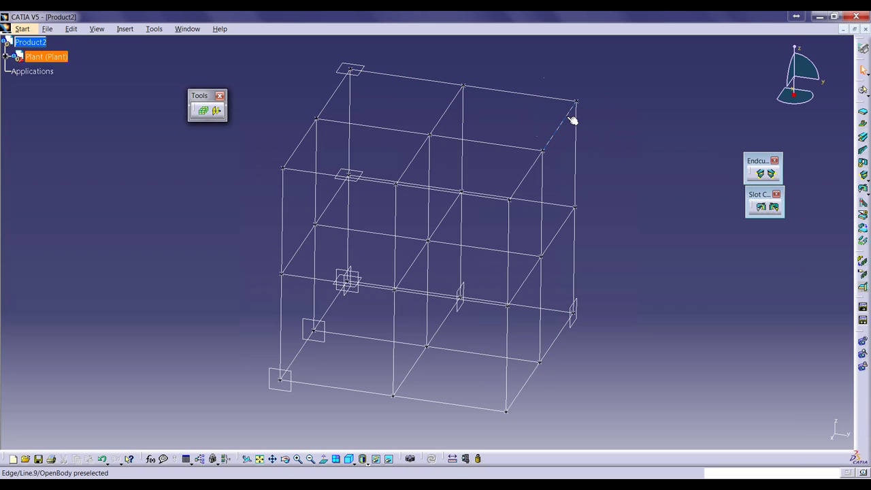
click(6, 59)
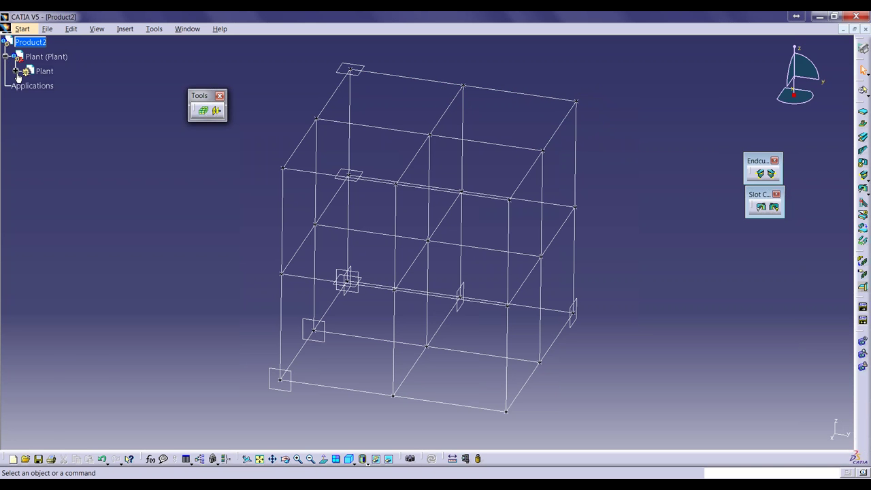
click(16, 72)
click(26, 144)
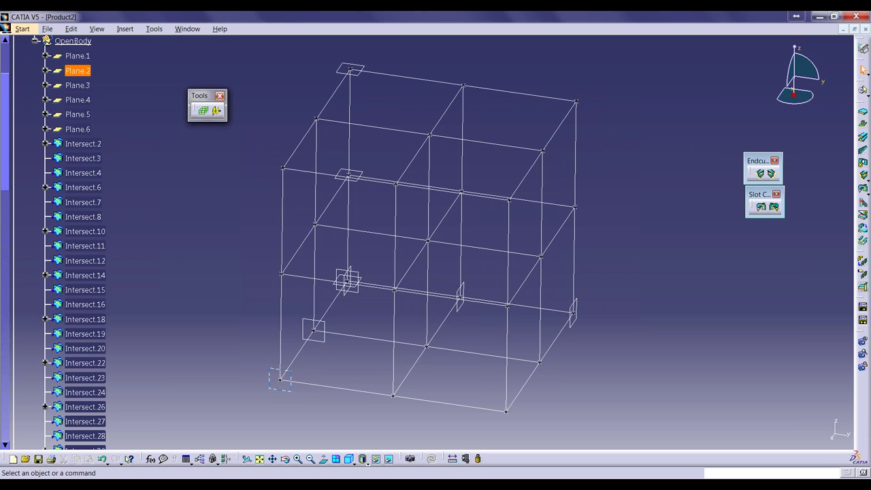
click(93, 130)
click(93, 130)
scroll(104, 161, down, 2)
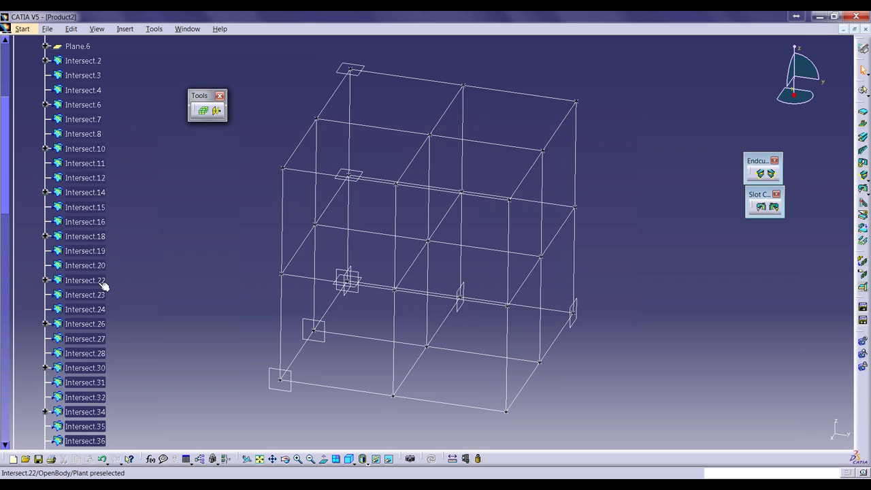
scroll(103, 311, down, 3)
scroll(107, 306, up, 3)
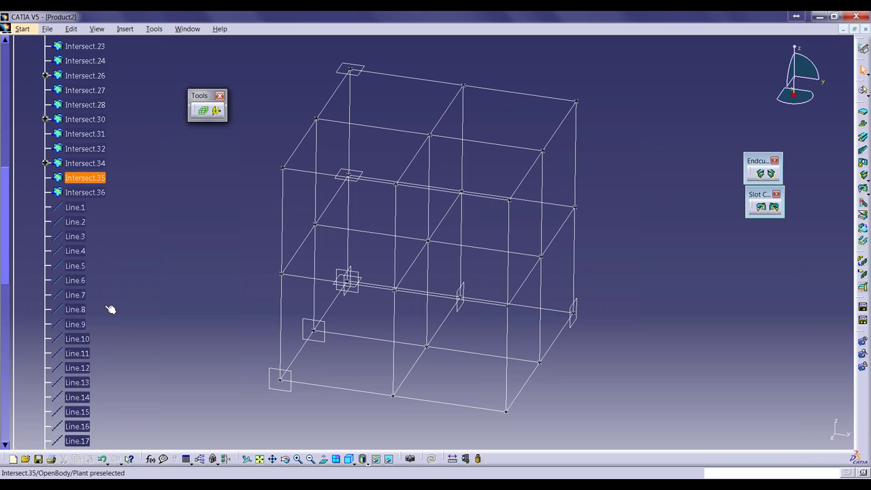
scroll(105, 300, up, 5)
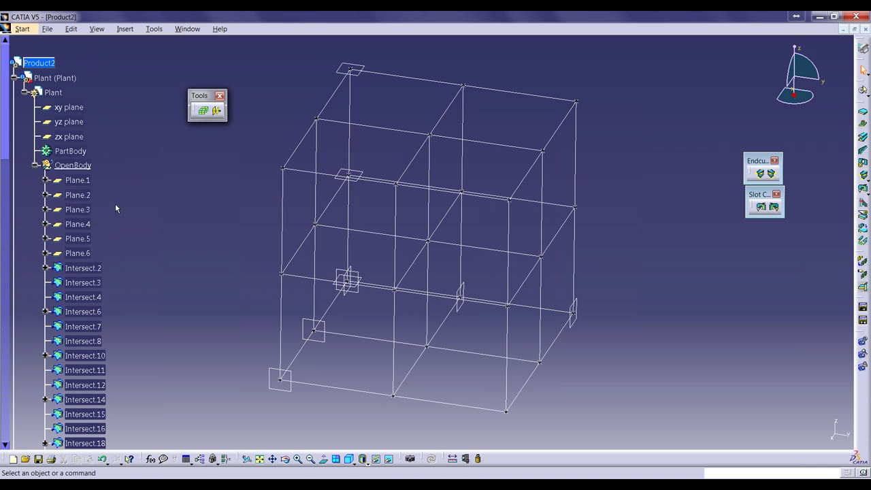
click(36, 166)
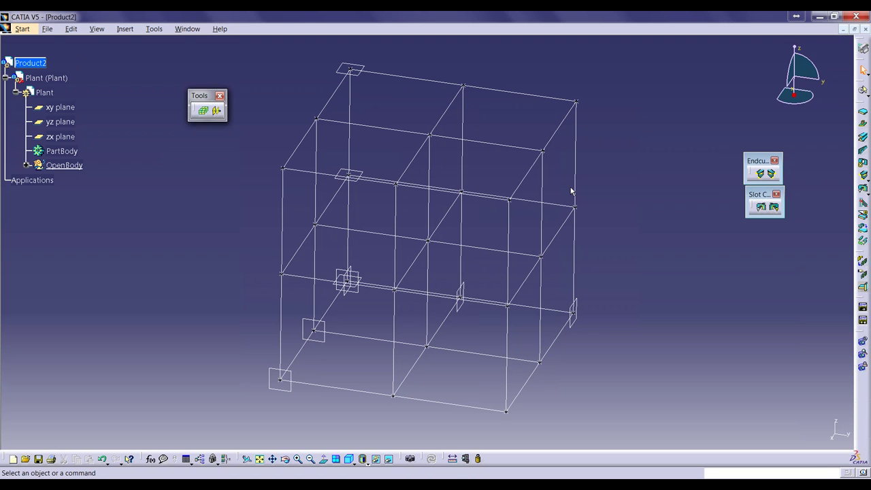
- Inspect individual line segments along the grid's uppermost level as possible supports
click(412, 78)
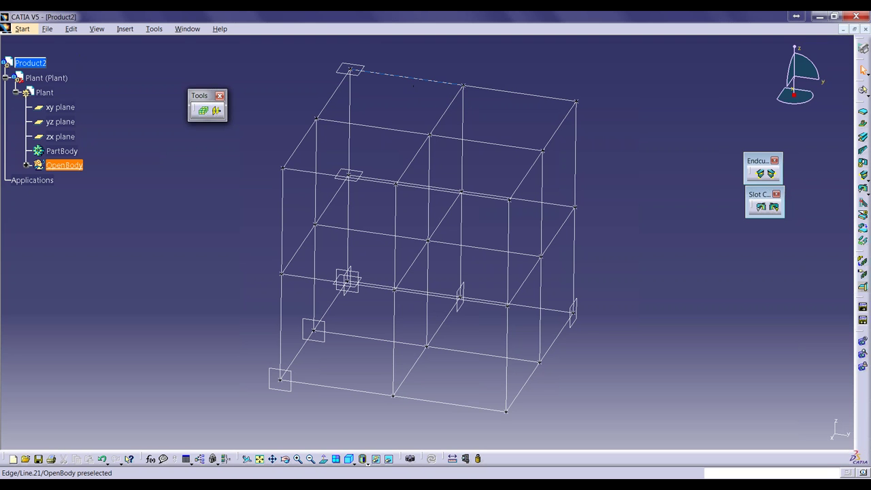
click(513, 94)
click(457, 102)
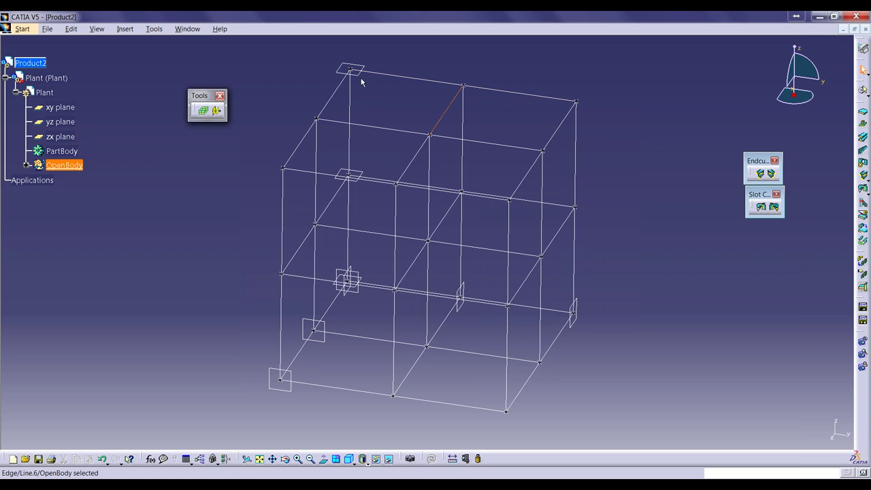
click(523, 106)
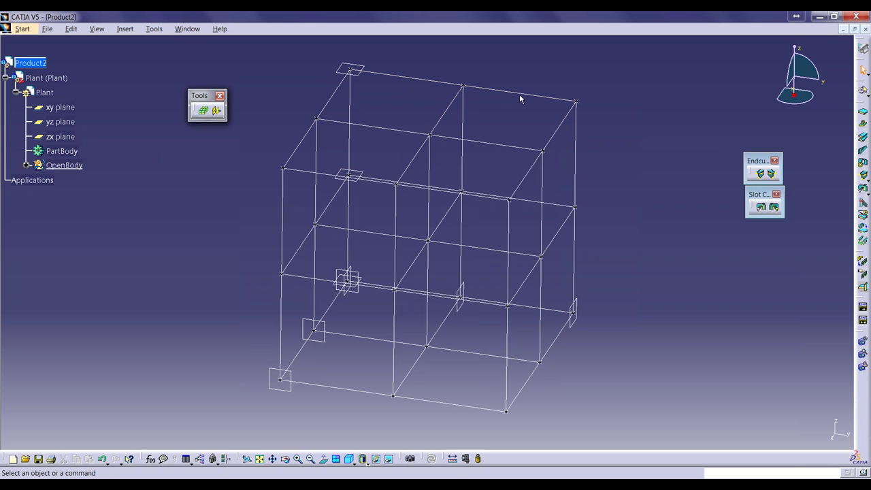
click(520, 93)
click(426, 81)
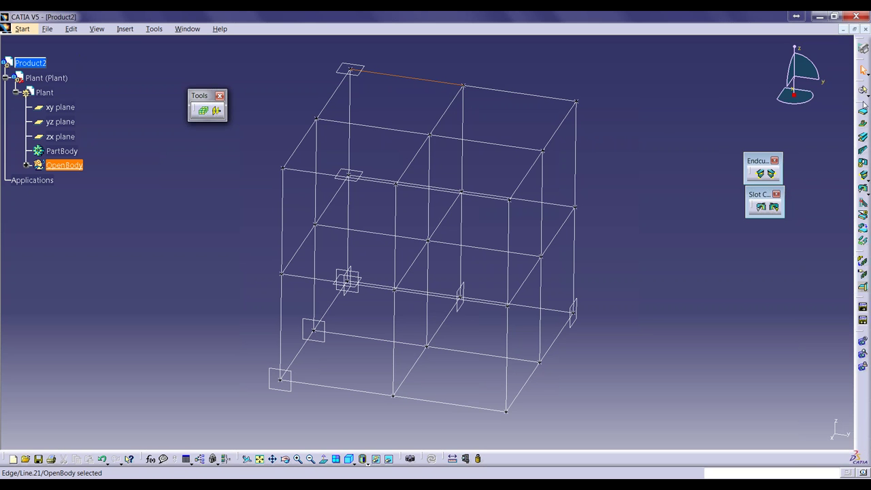
- Float the Physical Plates and Shapes tools over the model and open the Shape definition beside the grid
drag(545, 78, 542, 73)
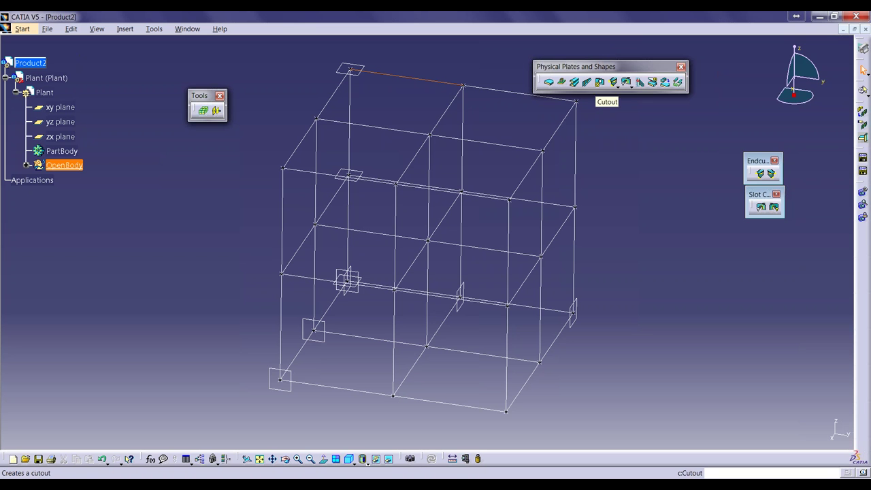
click(626, 125)
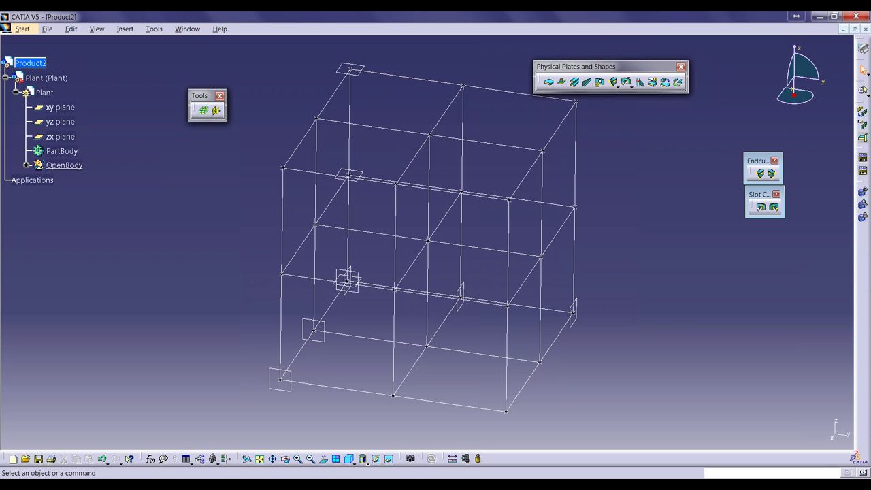
click(575, 82)
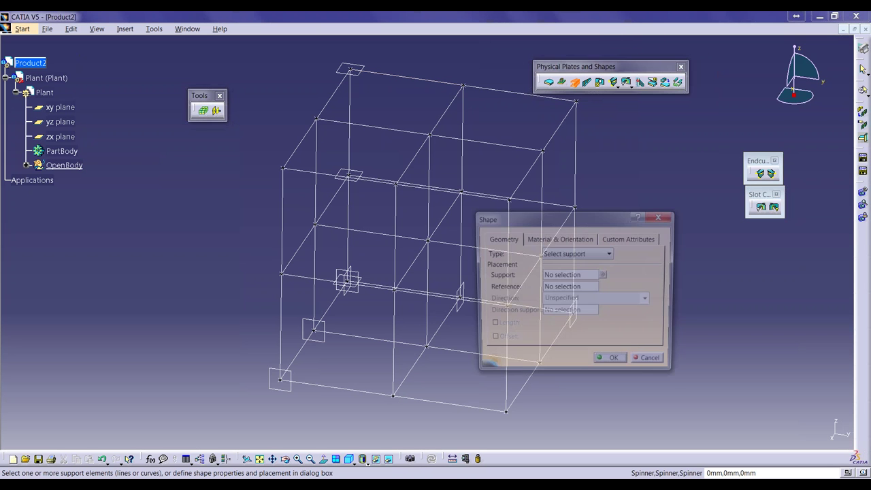
drag(564, 226, 669, 154)
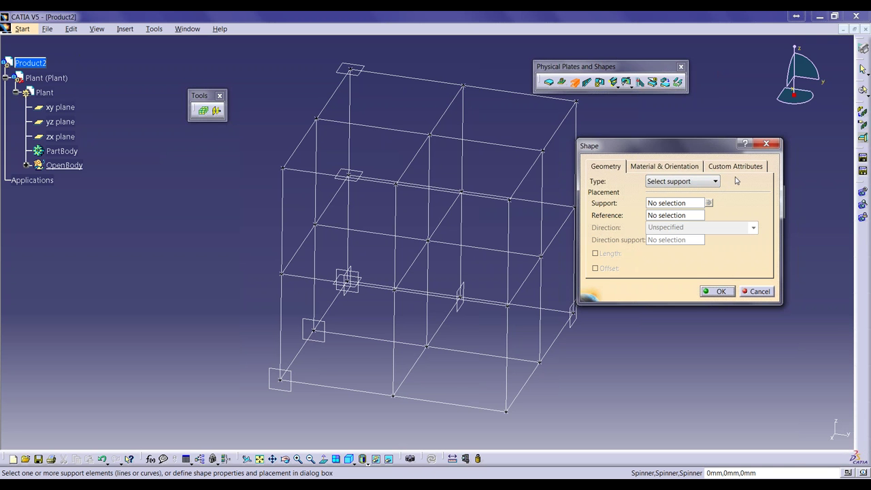
middle_drag(634, 317, 594, 337)
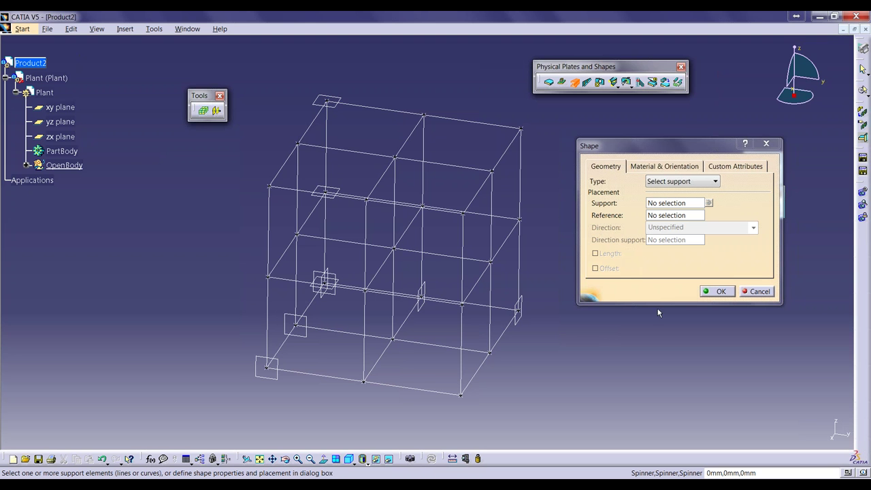
- Look through the full list of available steel sections for the shape and close it without picking another section
click(674, 168)
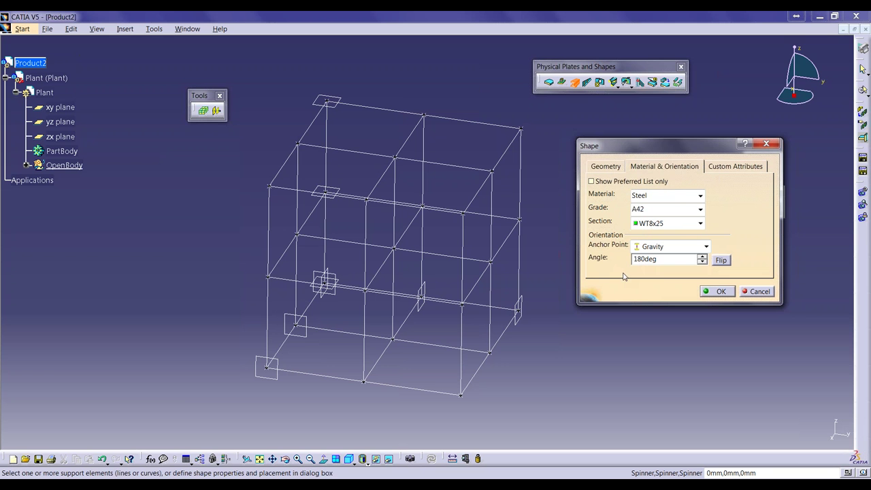
click(700, 223)
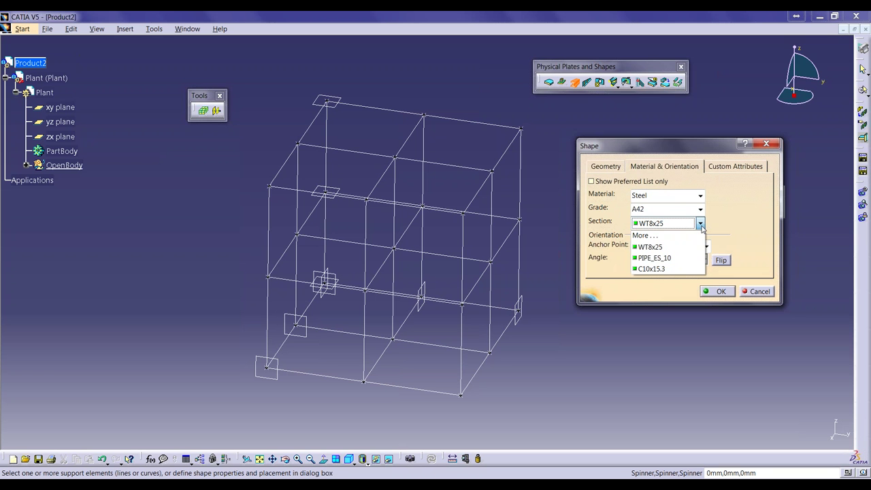
click(689, 239)
drag(721, 266, 690, 151)
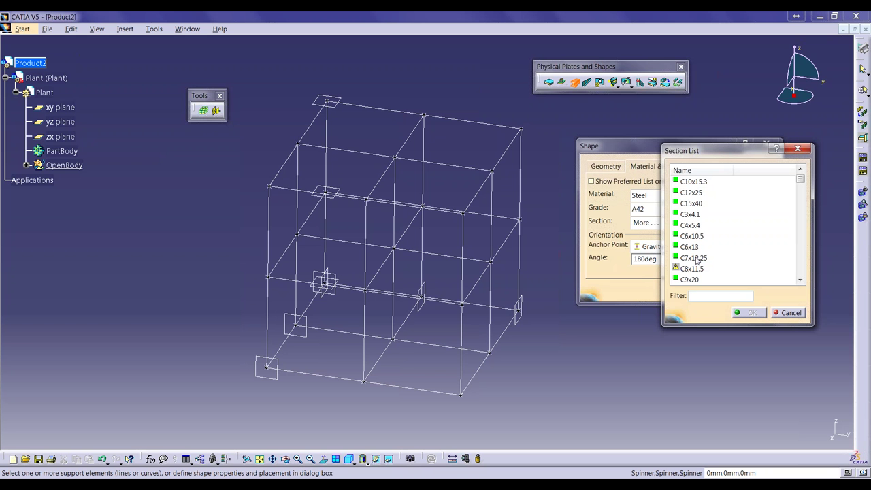
drag(800, 179, 805, 279)
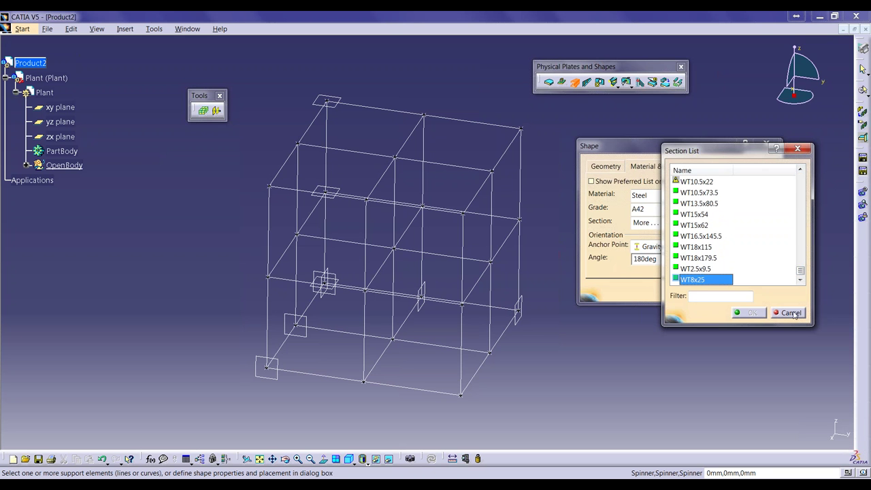
click(791, 311)
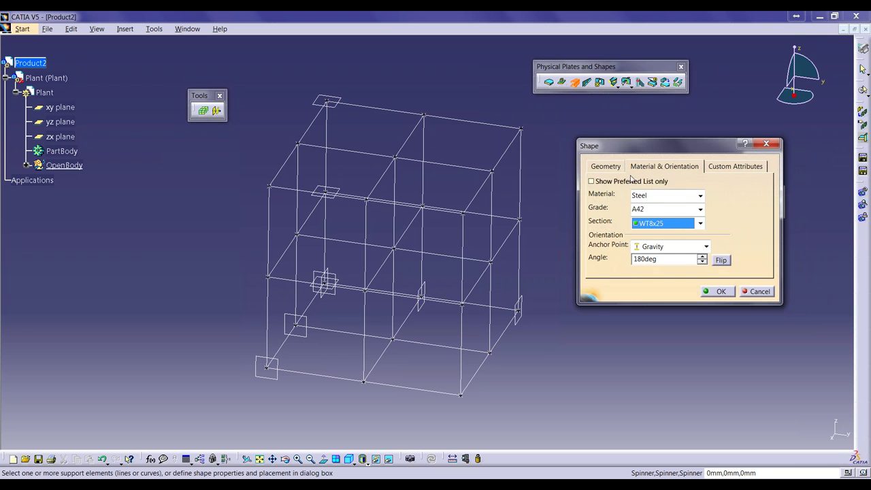
- Pick the first rear line segment of the grid's uppermost level, Line.21, as the support for a WT8x25 steel shape
click(610, 166)
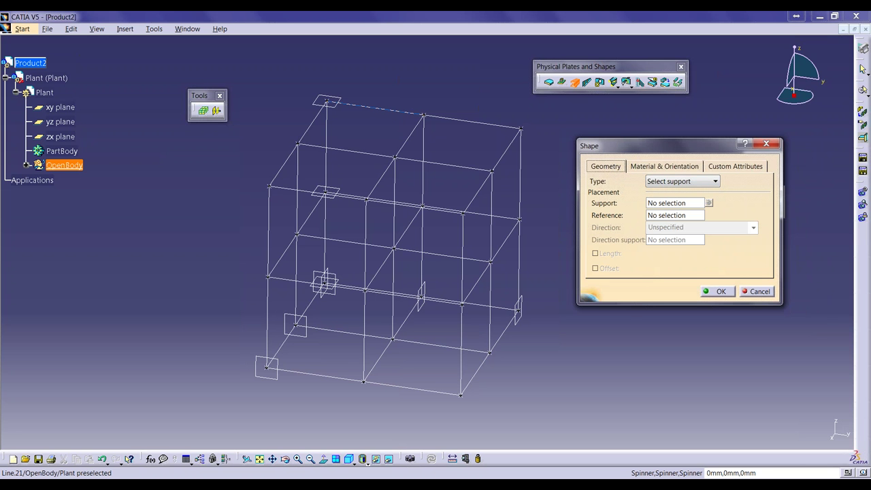
click(377, 108)
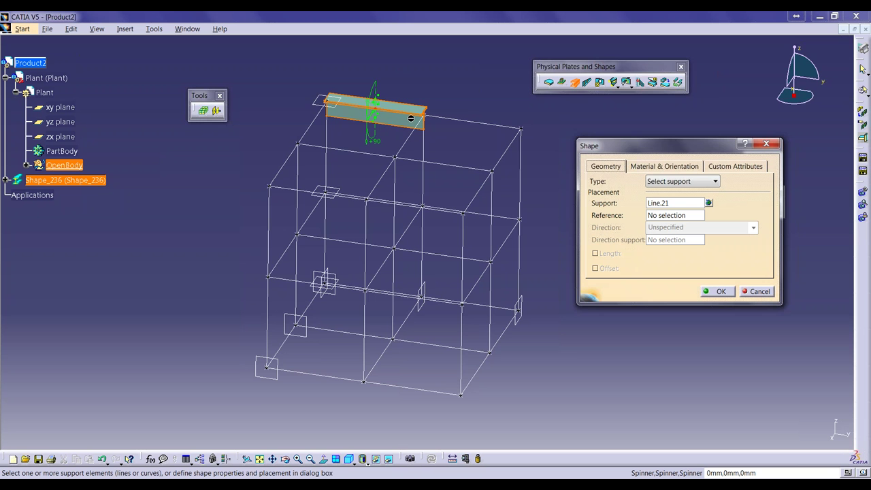
middle_drag(411, 118, 413, 181)
middle_drag(276, 123, 301, 175)
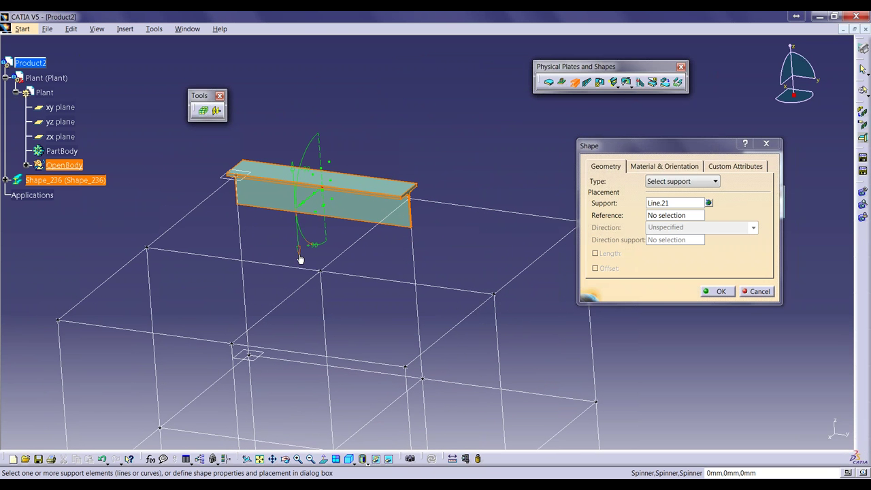
- Try the 90-degree and flipped orientations of the previewed shape, return its web to pointing down, and create it
click(292, 170)
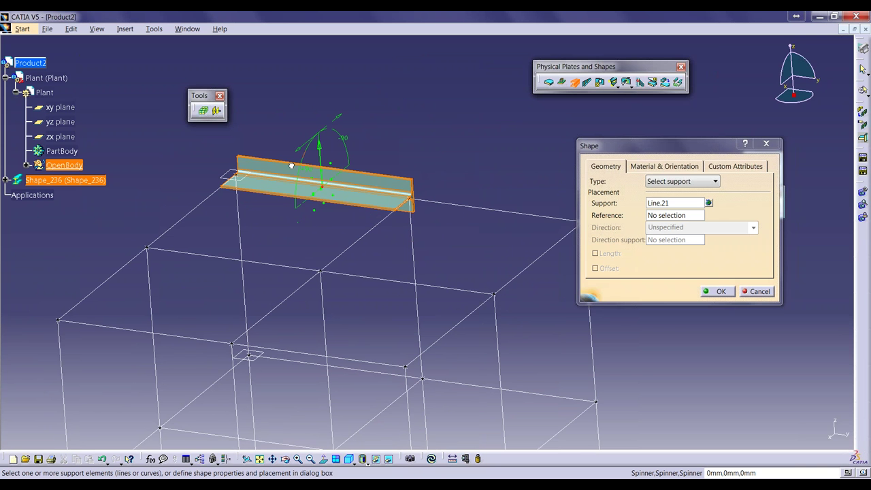
click(340, 122)
click(346, 130)
click(345, 123)
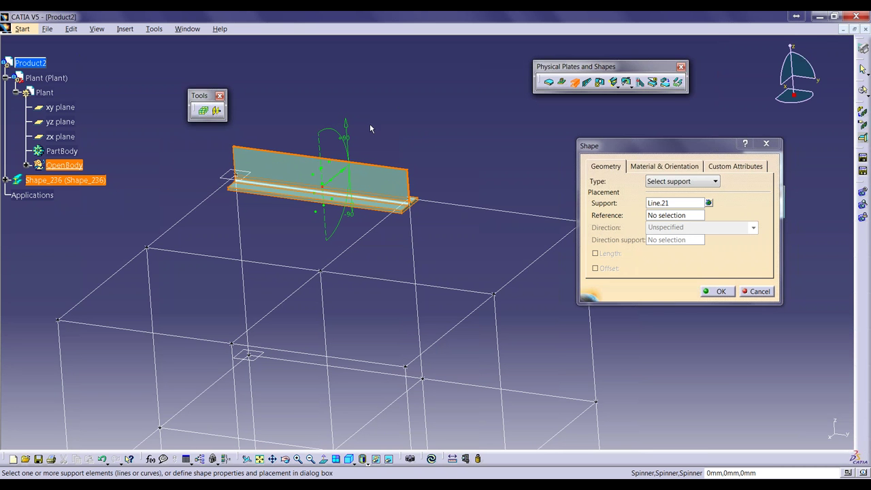
click(346, 126)
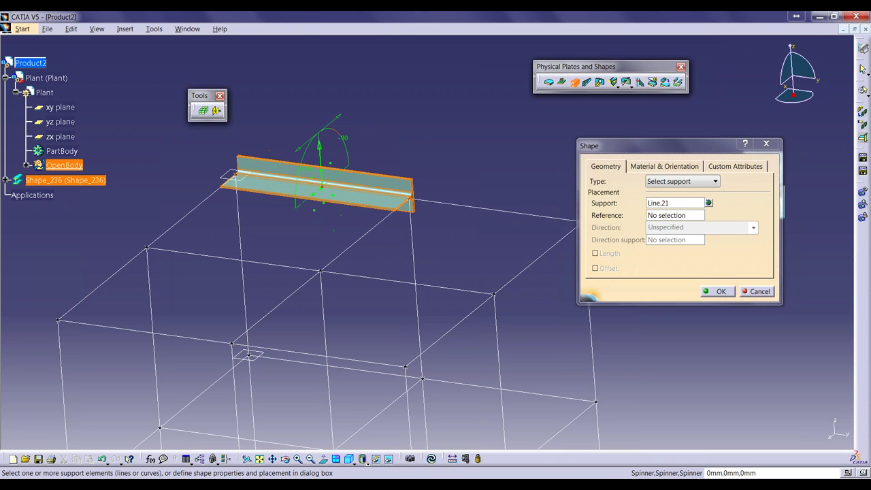
click(298, 155)
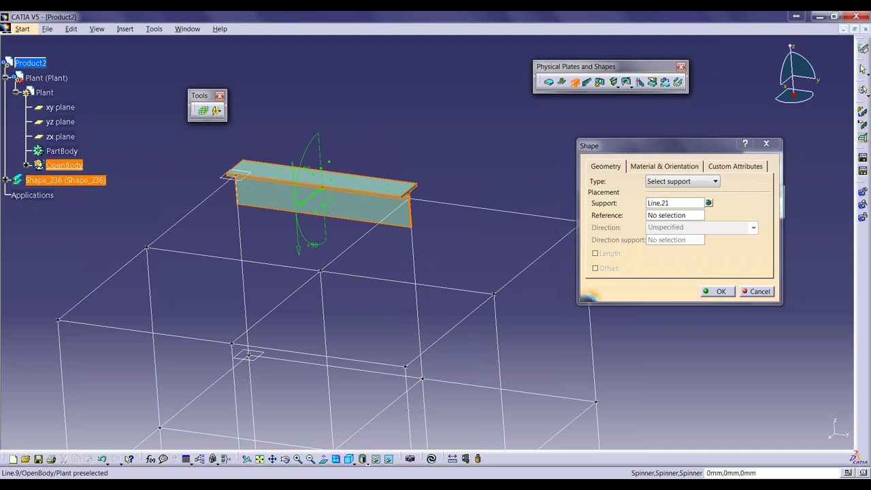
click(708, 291)
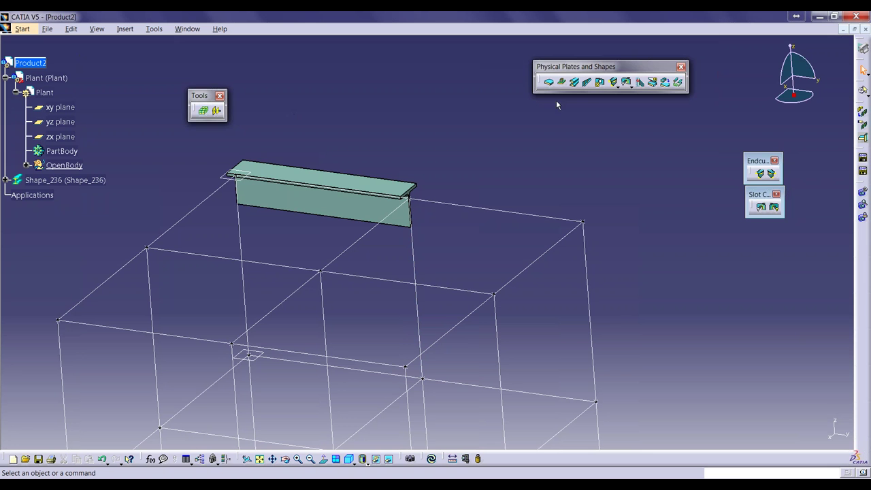
- Create a point-to-point shape along the grid's uppermost side edge, from the corner at 0, 2000, 2000 mm to the front corner
click(575, 82)
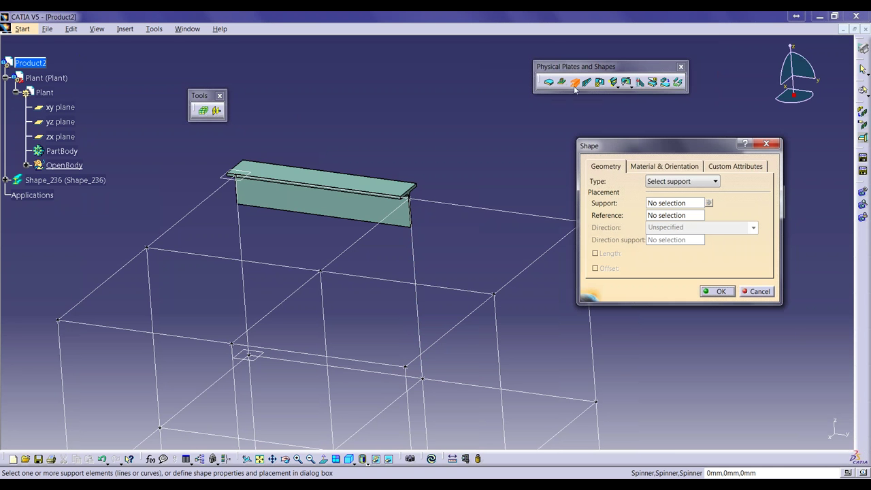
click(676, 182)
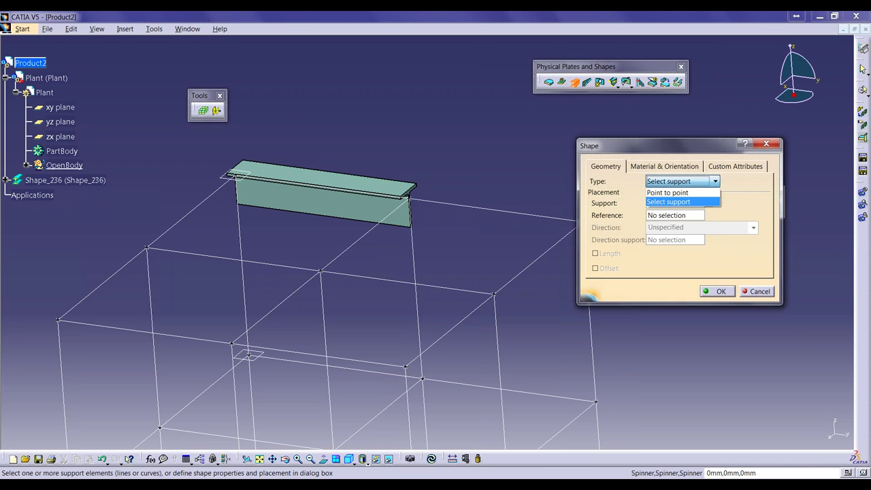
click(678, 193)
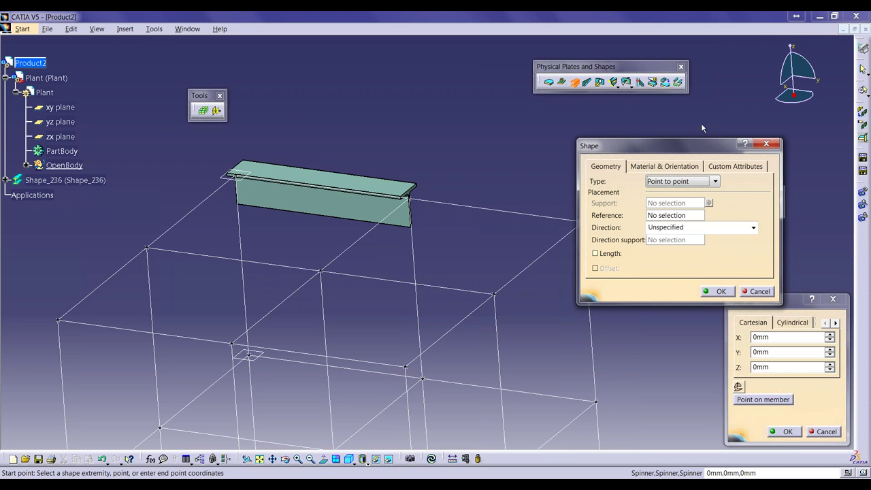
drag(693, 138, 753, 42)
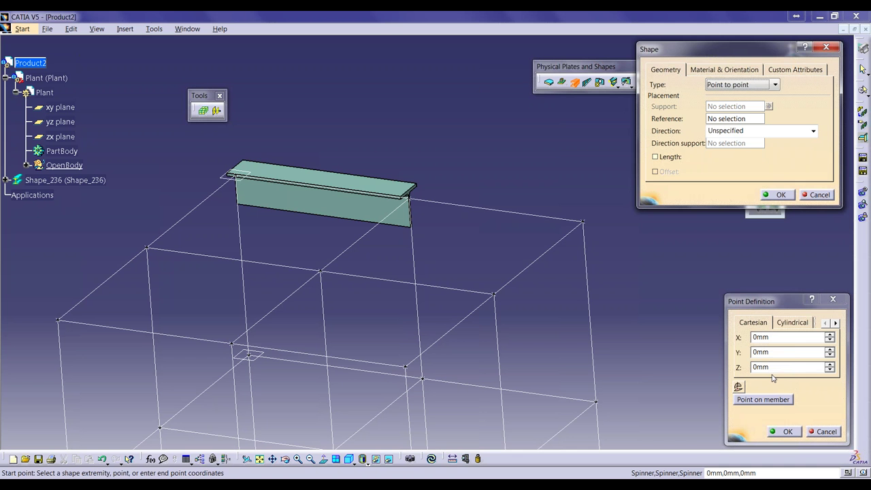
click(582, 222)
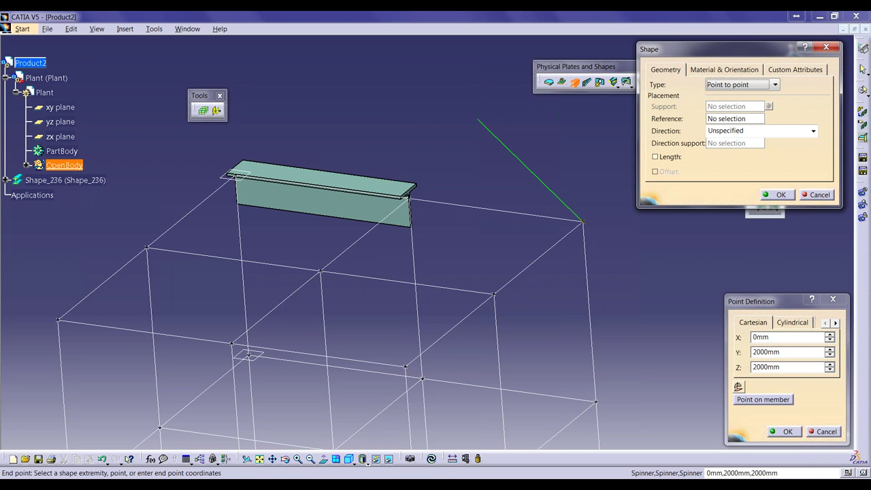
click(410, 369)
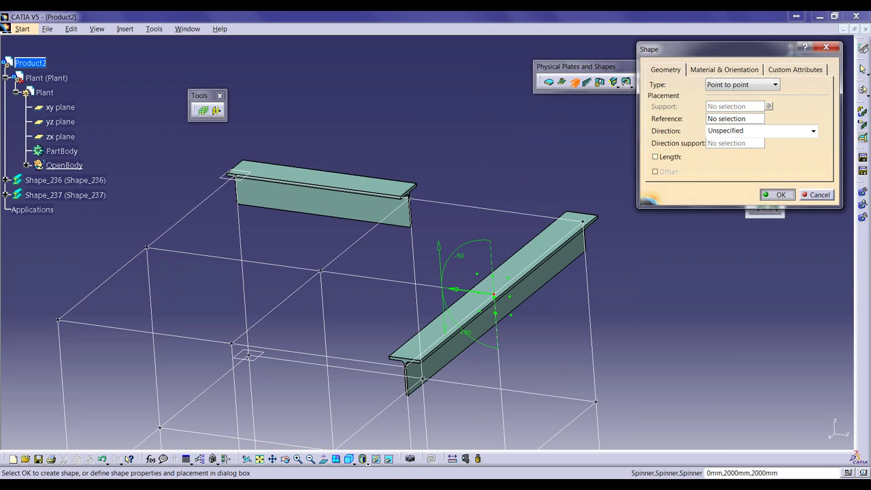
click(776, 194)
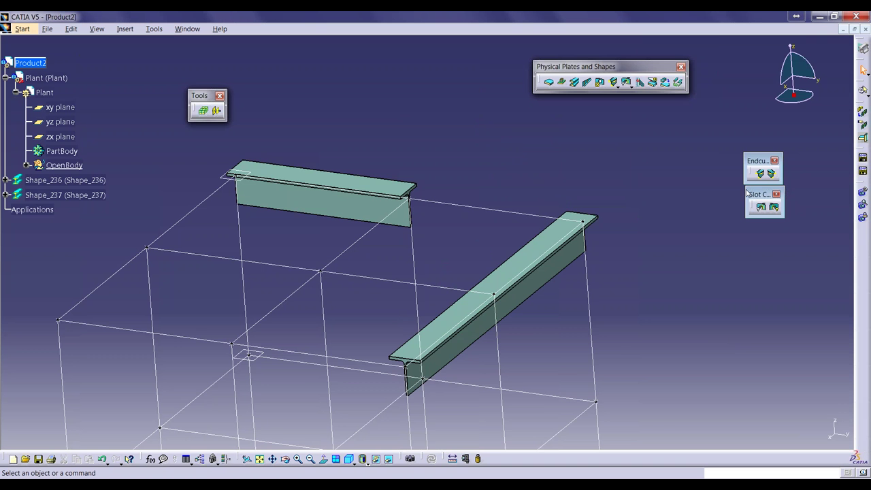
- Create shapes with the Select support type on the two collinear centre lines of the grid's middle level, Line.26 and Line.29
mouse_move(657, 308)
middle_down()
mouse_move(680, 249)
mouse_move(680, 289)
middle_up()
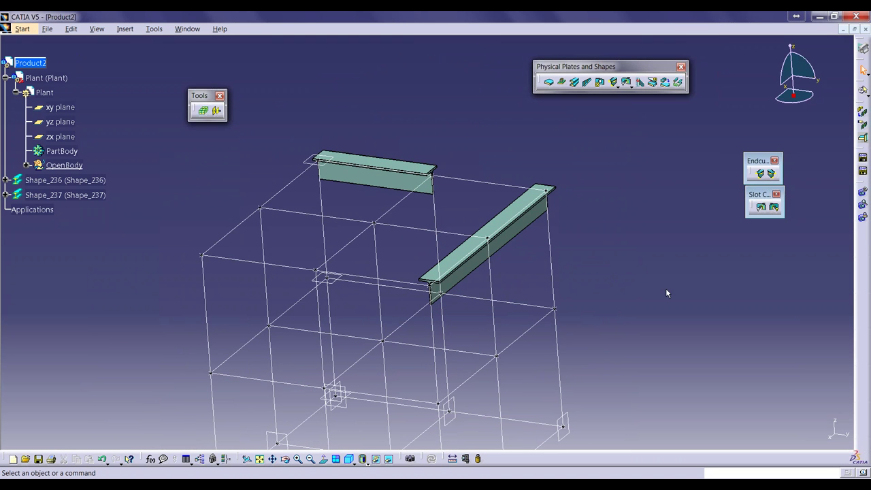
click(574, 82)
click(754, 86)
click(727, 105)
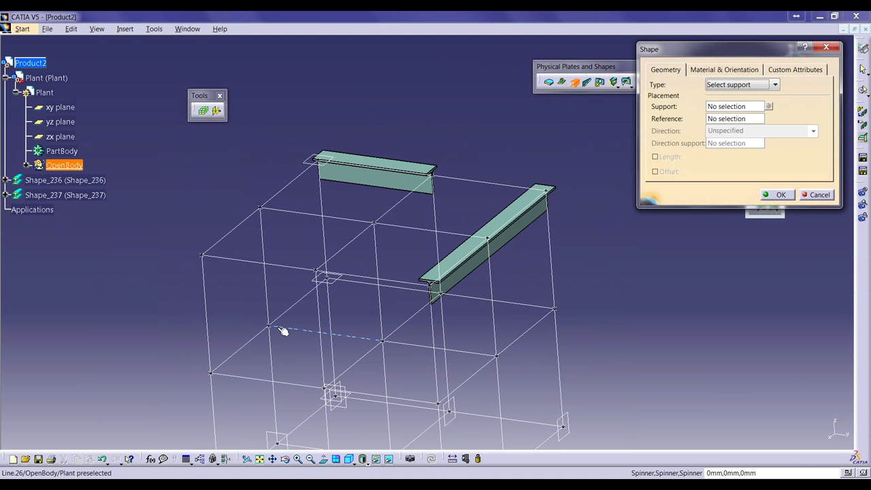
click(325, 333)
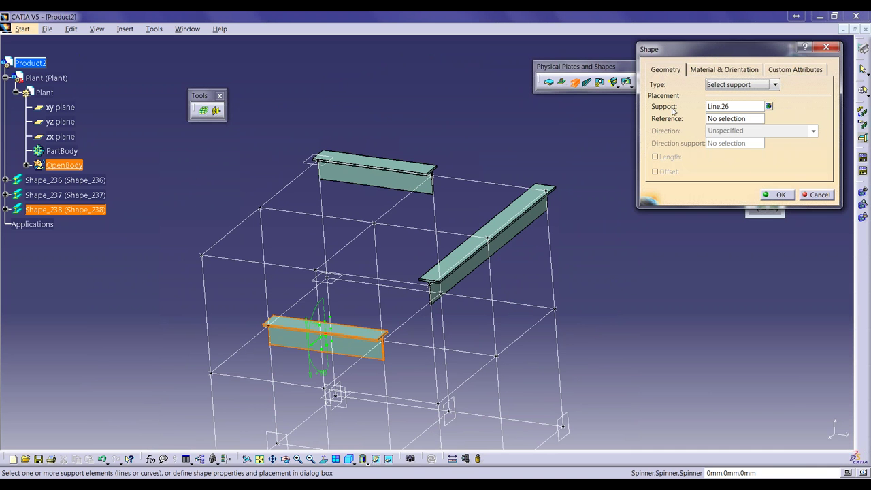
click(769, 107)
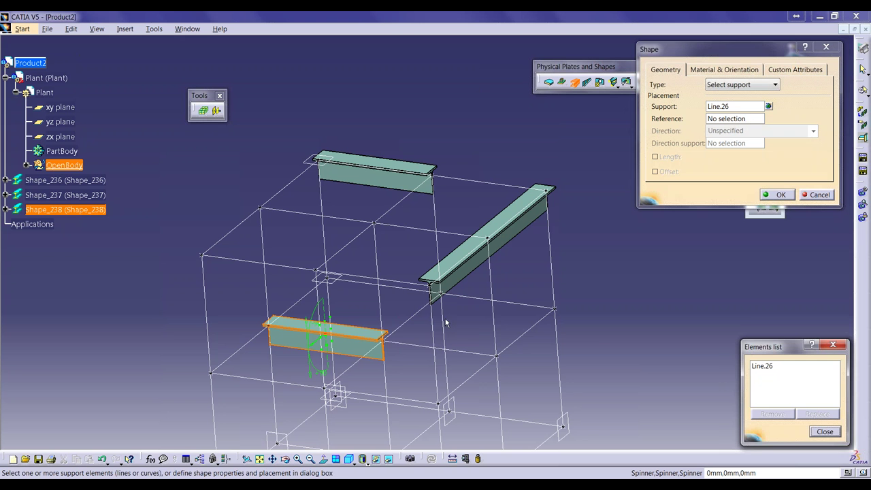
click(416, 345)
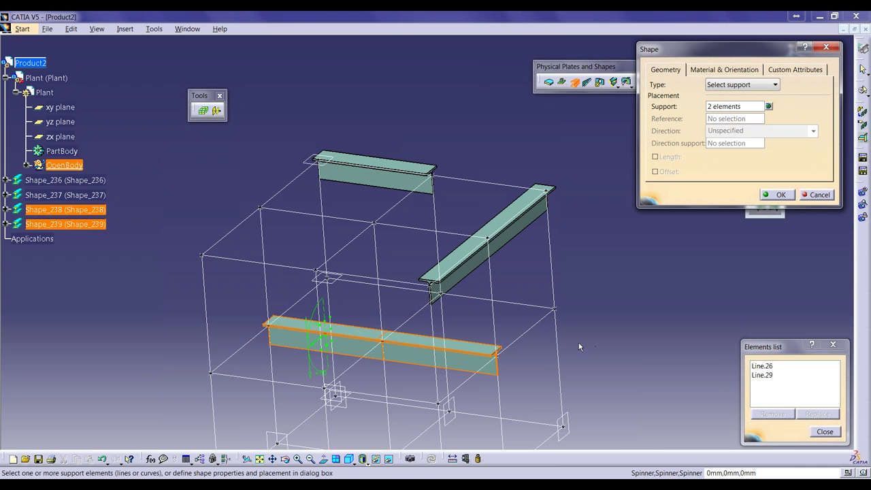
click(780, 195)
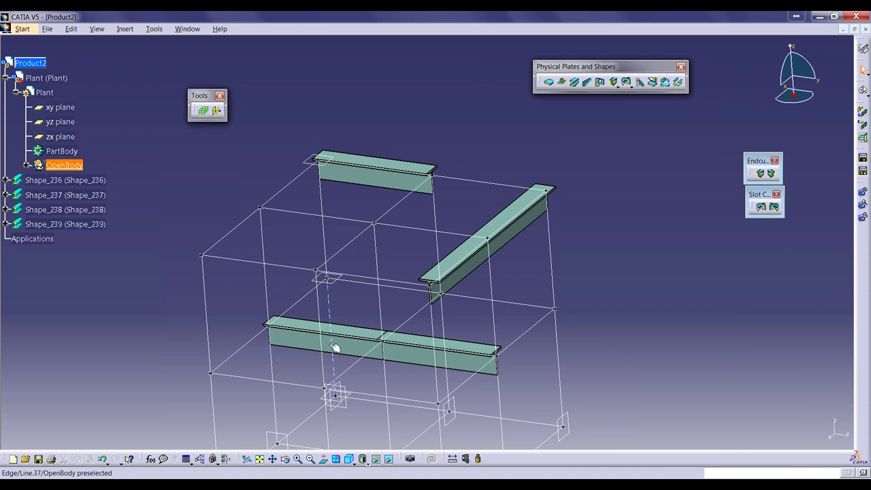
- Select the two collinear middle-level shapes to check whether they are separate parts, and clear the selection
click(359, 347)
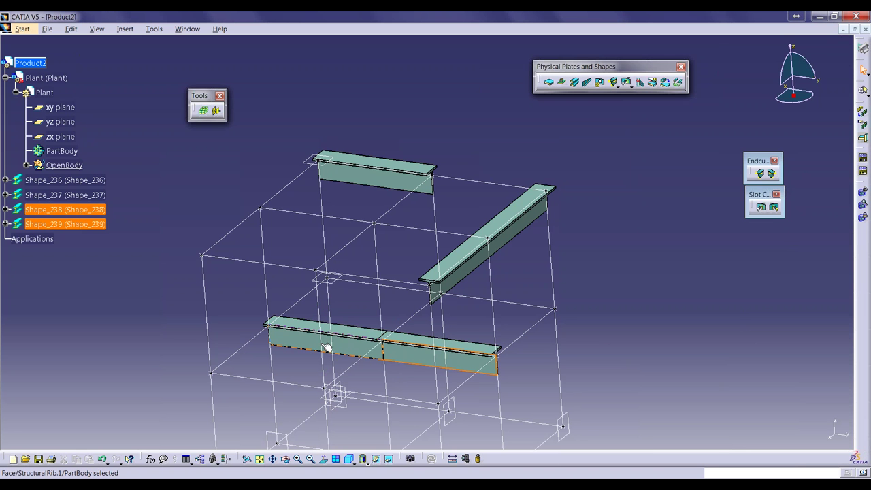
middle_drag(481, 350, 509, 253)
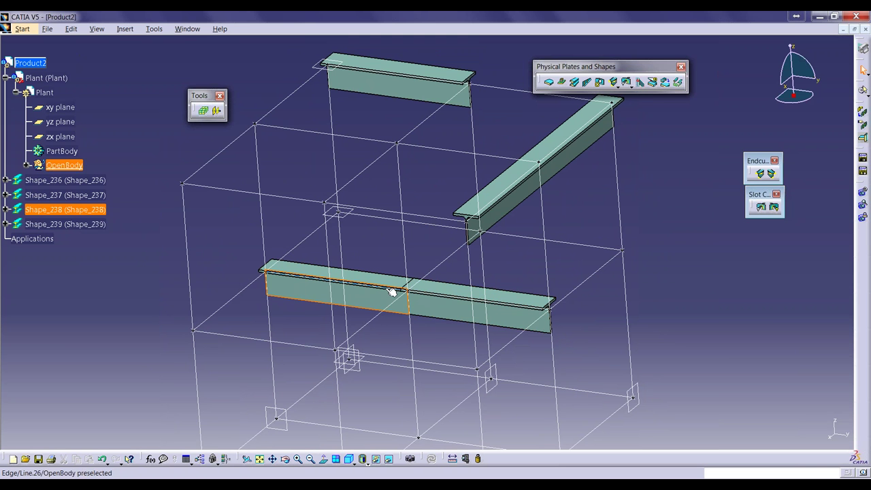
click(516, 328)
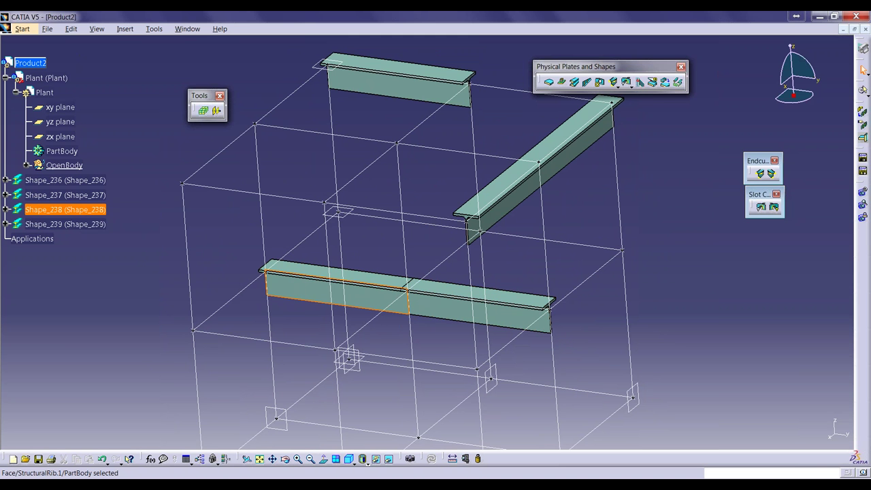
click(741, 345)
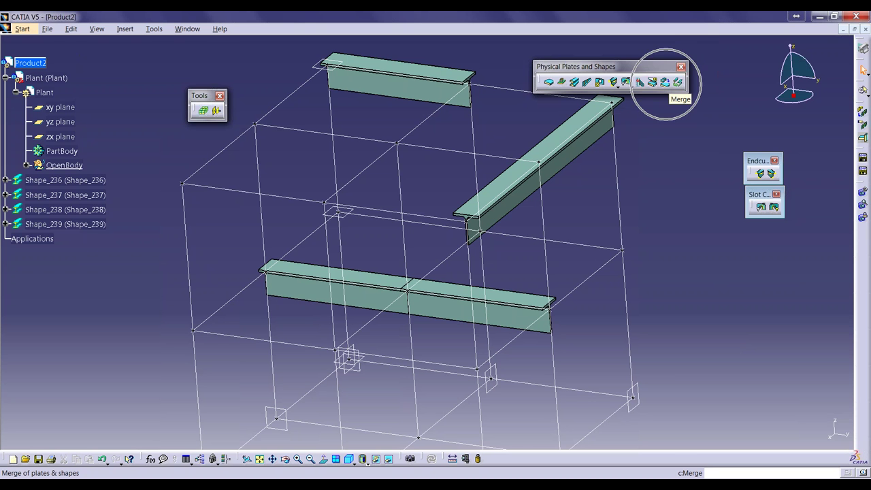
- Merge the right half of the two collinear middle-level shapes with the left half into a single shape
mouse_move(479, 269)
middle_down()
mouse_move(486, 262)
mouse_move(484, 275)
mouse_move(476, 269)
mouse_move(469, 279)
middle_up()
click(371, 286)
click(423, 294)
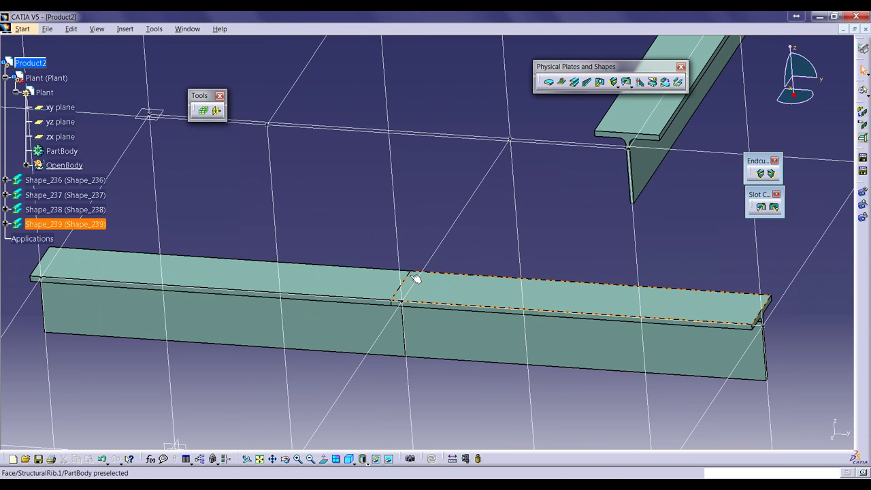
click(419, 234)
click(616, 115)
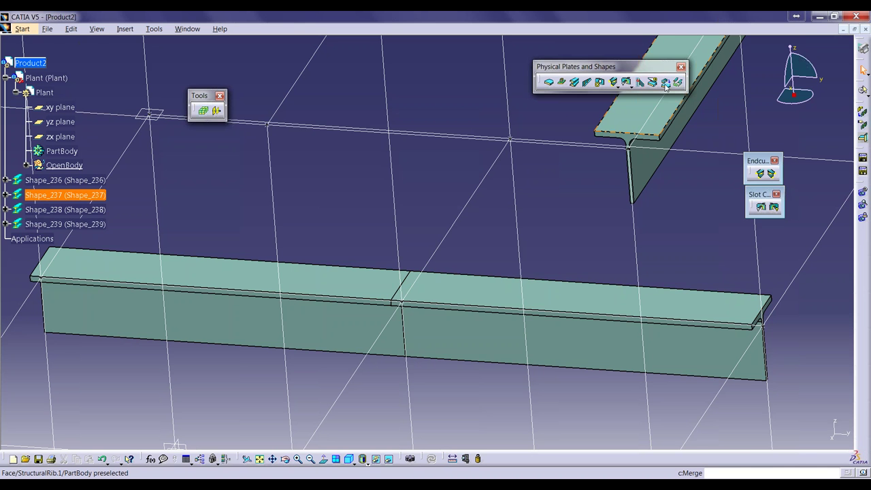
click(665, 81)
click(493, 347)
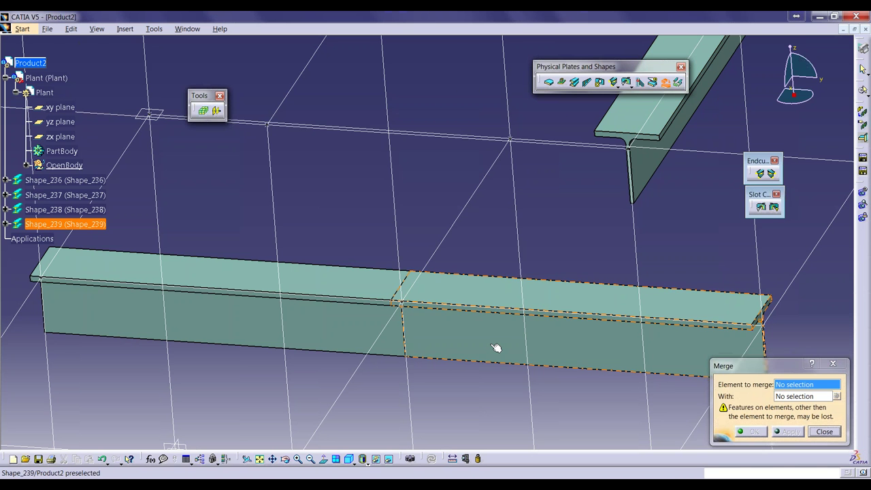
click(337, 337)
click(748, 432)
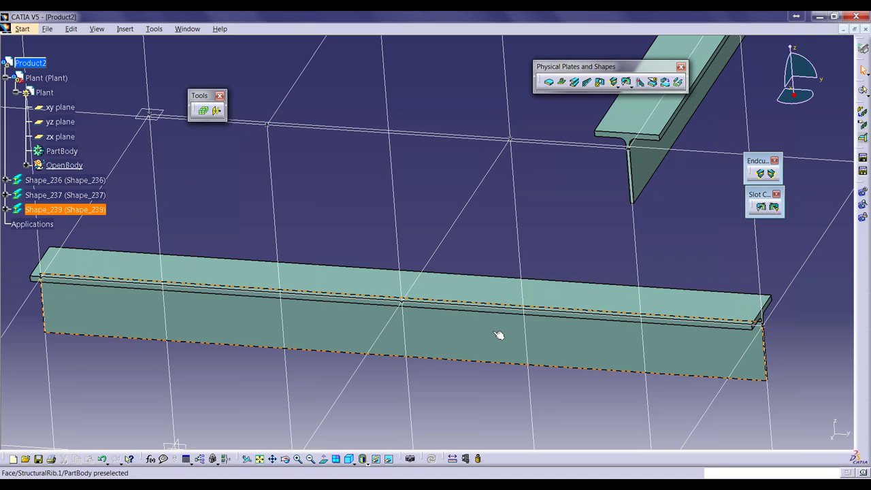
- Open the definition of Shape_236 on the grid's uppermost level and change its section to C10x15.3
middle_drag(499, 334, 531, 361)
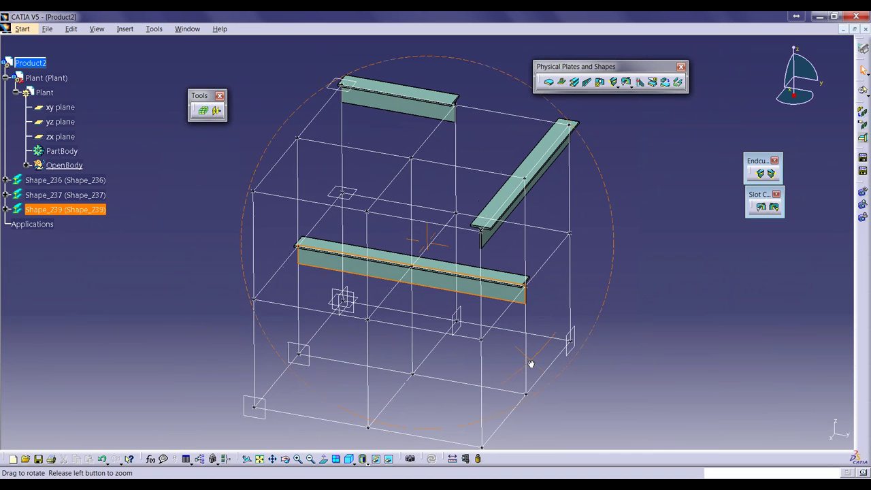
click(52, 180)
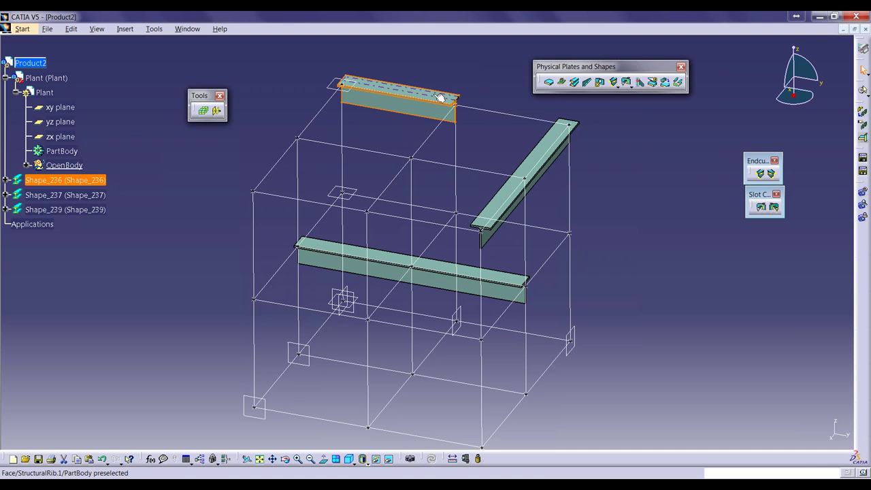
right_click(91, 181)
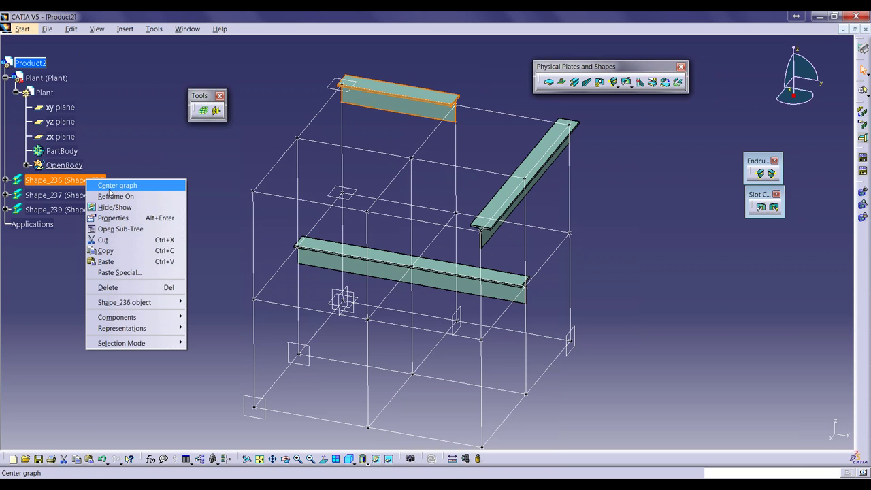
mouse_move(136, 304)
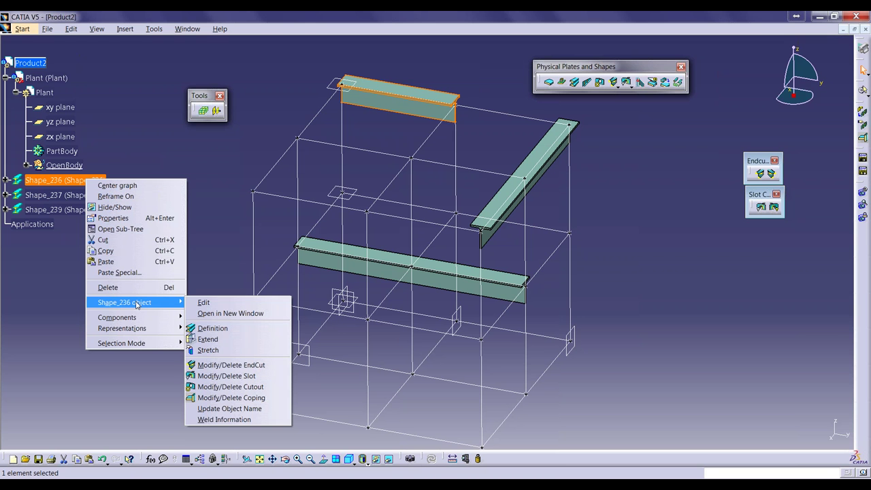
click(213, 330)
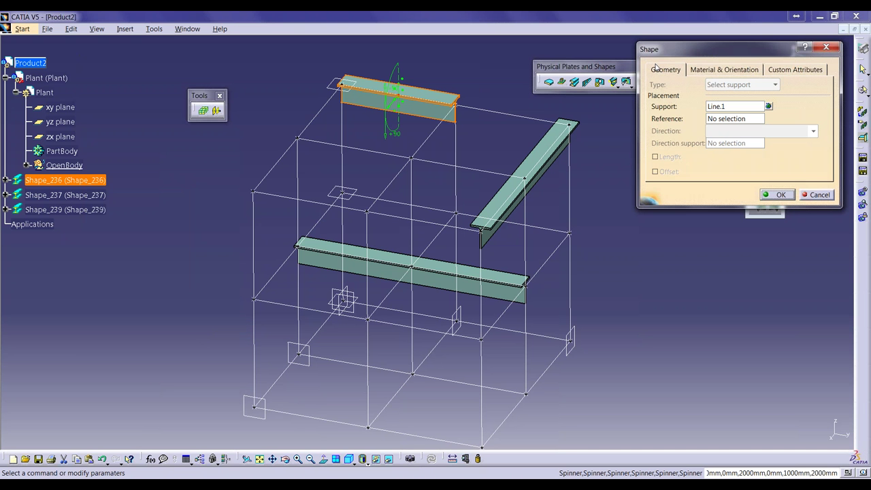
click(710, 70)
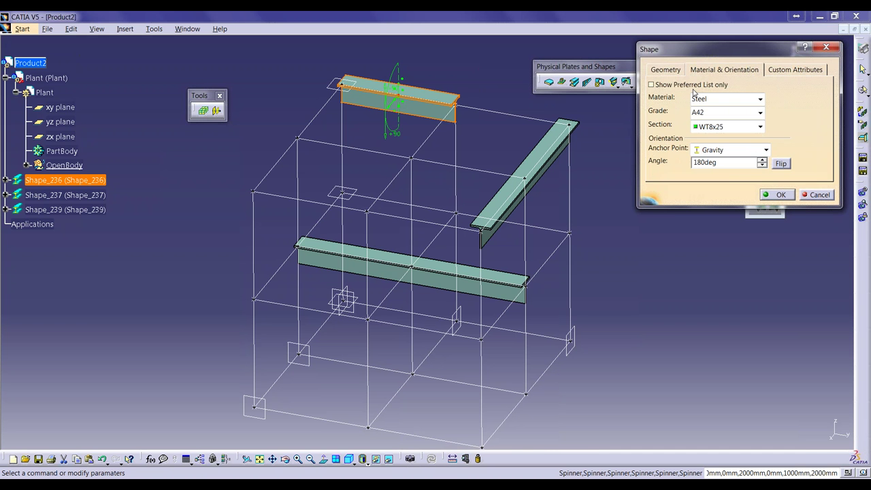
click(760, 127)
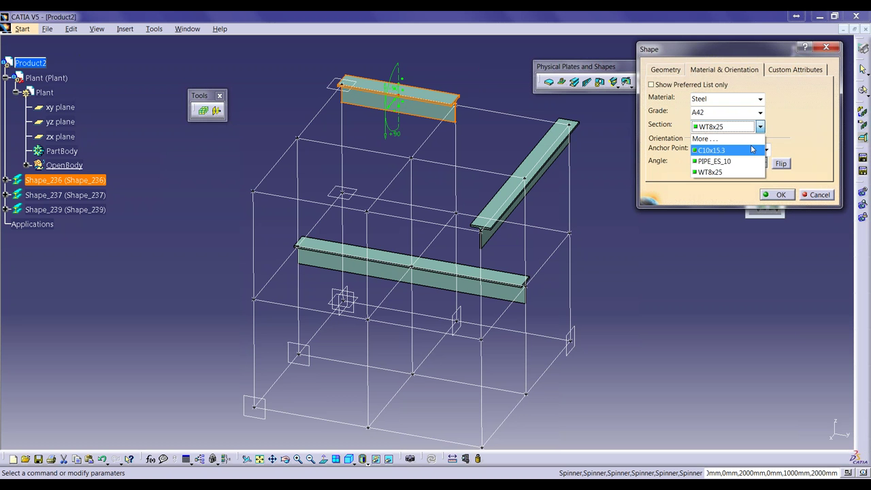
click(752, 150)
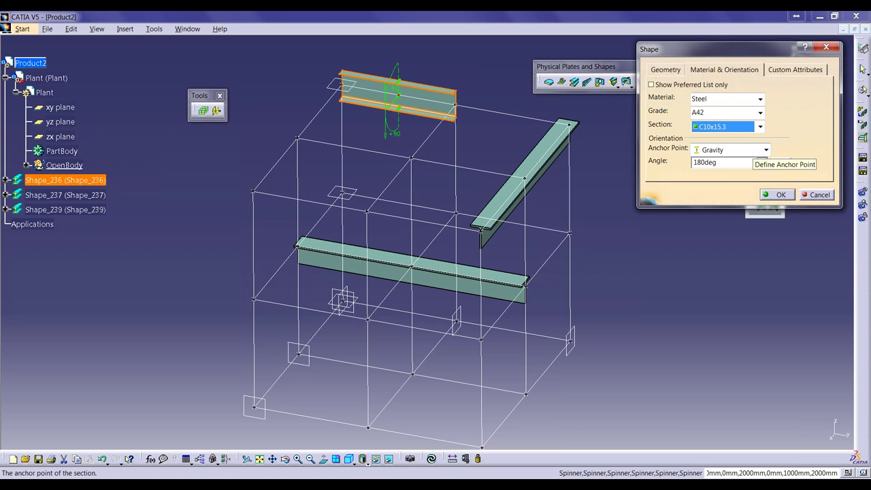
- Compare the channel's 90 and 180 degree orientations, set its angle to 90deg, and apply the definition
middle_drag(483, 93, 435, 40)
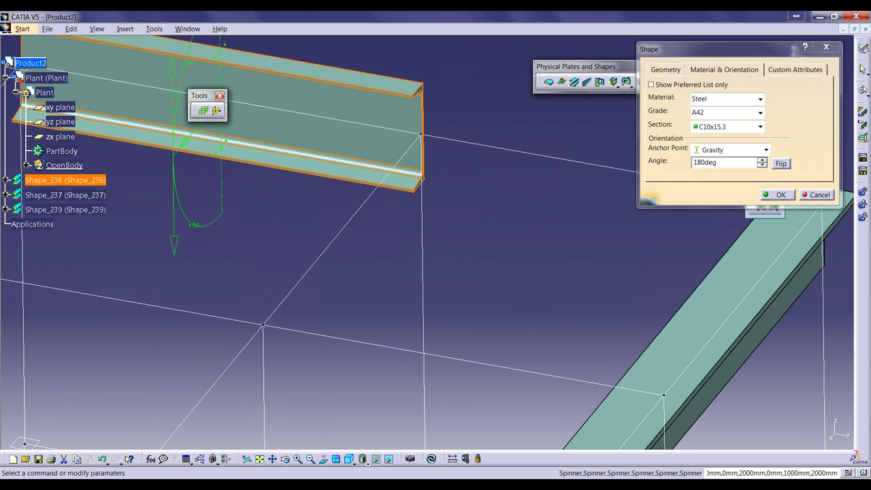
click(170, 81)
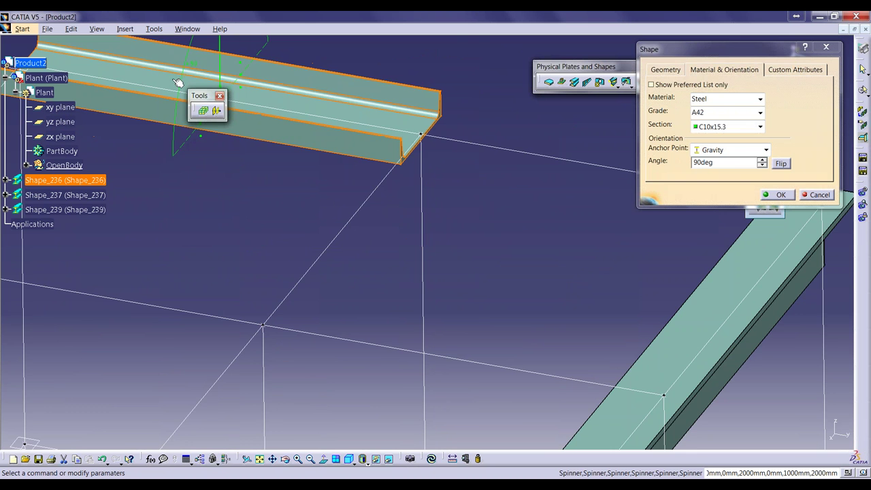
ctrl+middle_drag(176, 126, 310, 163)
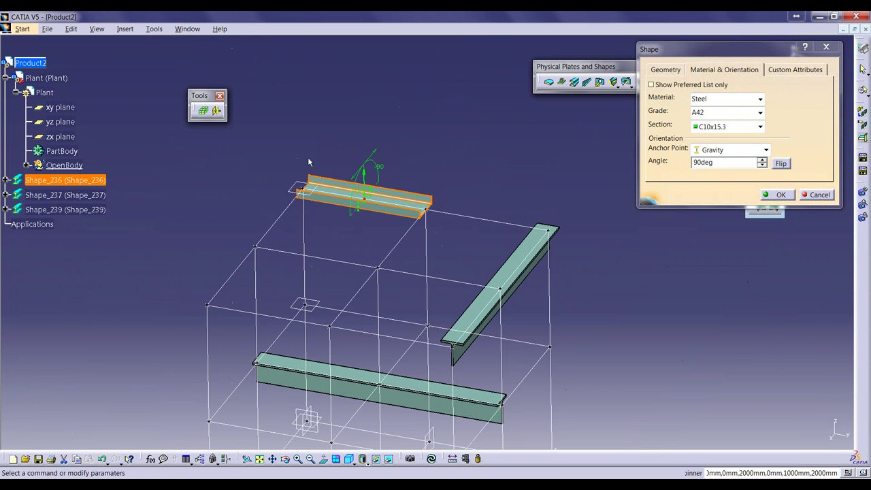
click(354, 184)
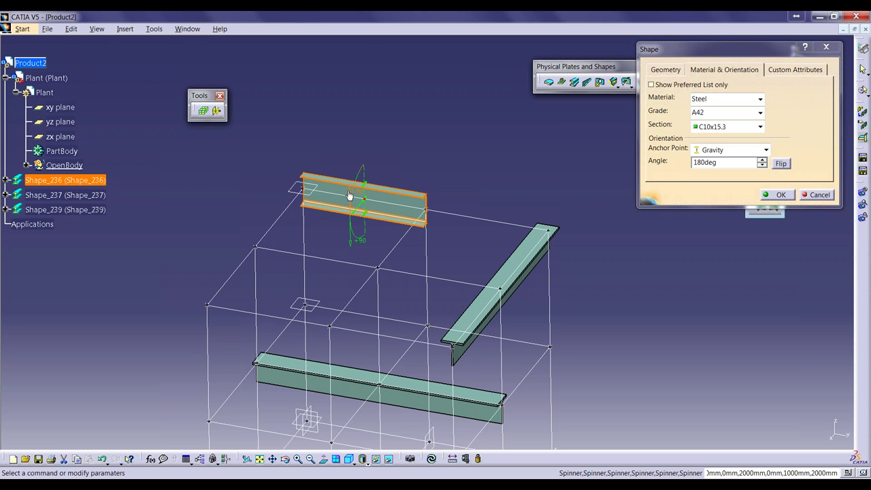
click(351, 193)
click(779, 196)
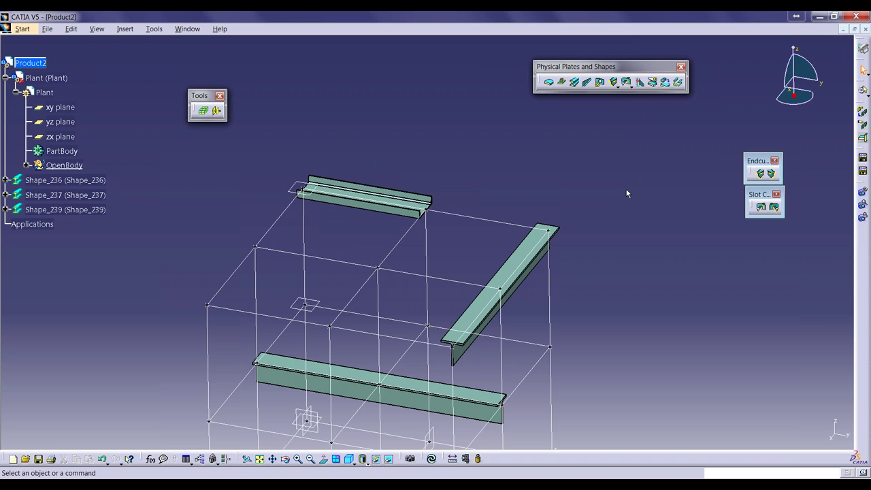
- Try to stretch the channel Shape_236 that was placed on a support line
middle_drag(592, 201, 327, 190)
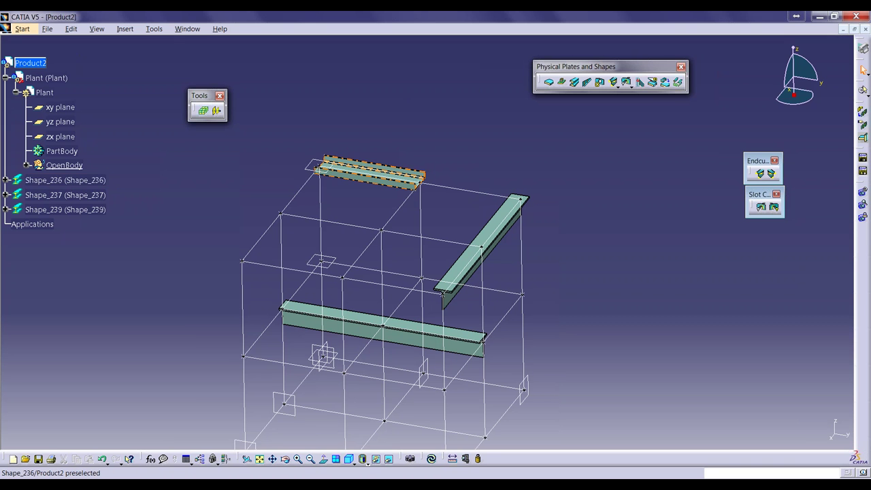
click(92, 181)
right_click(89, 182)
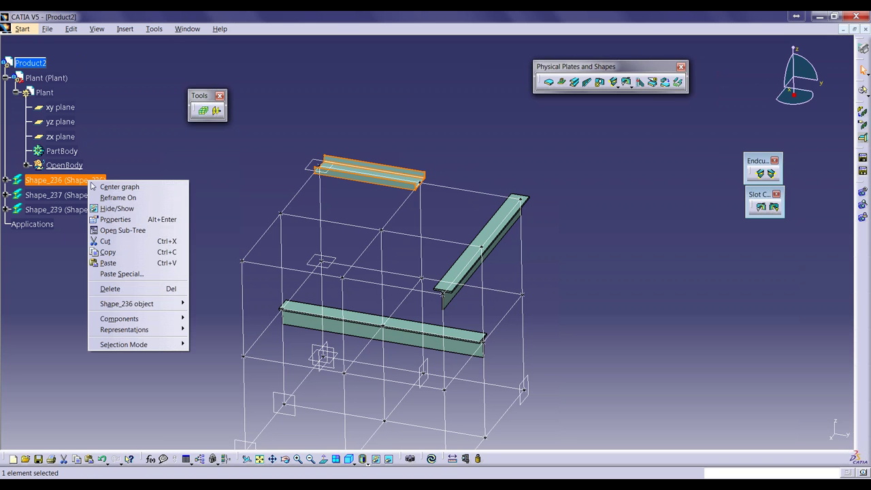
mouse_move(147, 307)
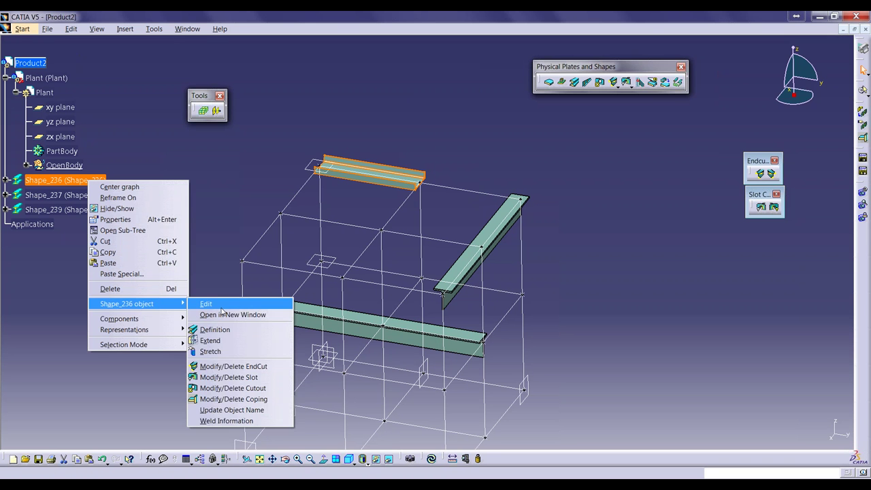
click(207, 352)
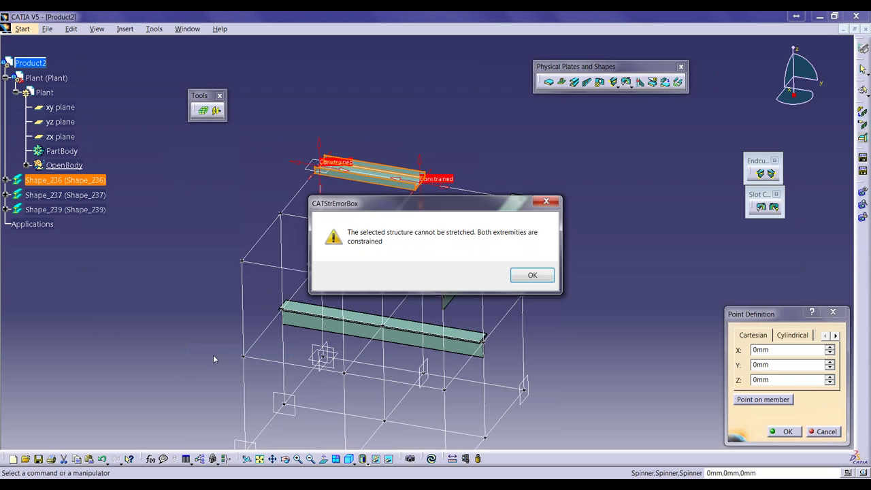
drag(451, 209, 723, 167)
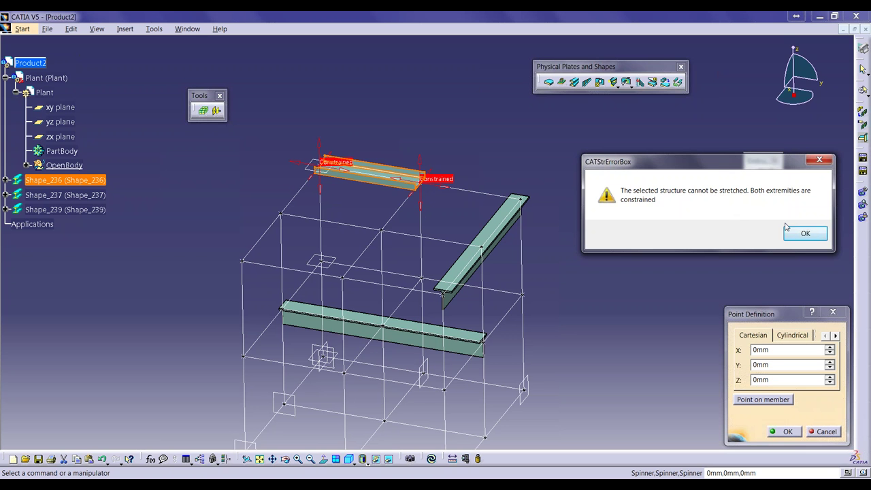
click(812, 238)
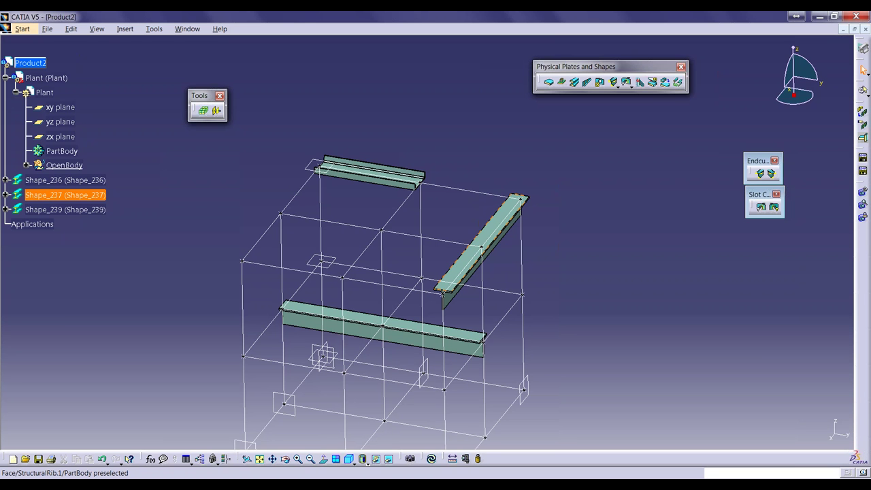
- Stretch the point-to-point Shape_237 beyond the grid corner at 0, 2000, 2000 mm, moving that end to X about -1755 mm
click(73, 196)
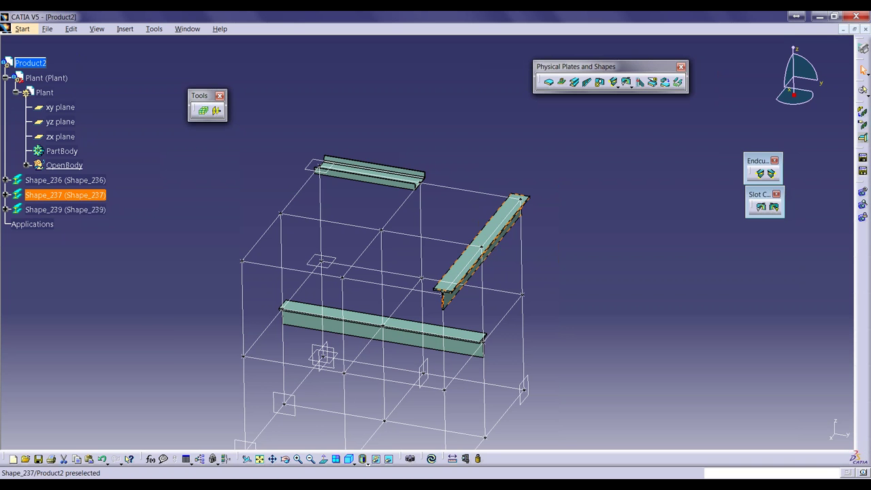
right_click(70, 196)
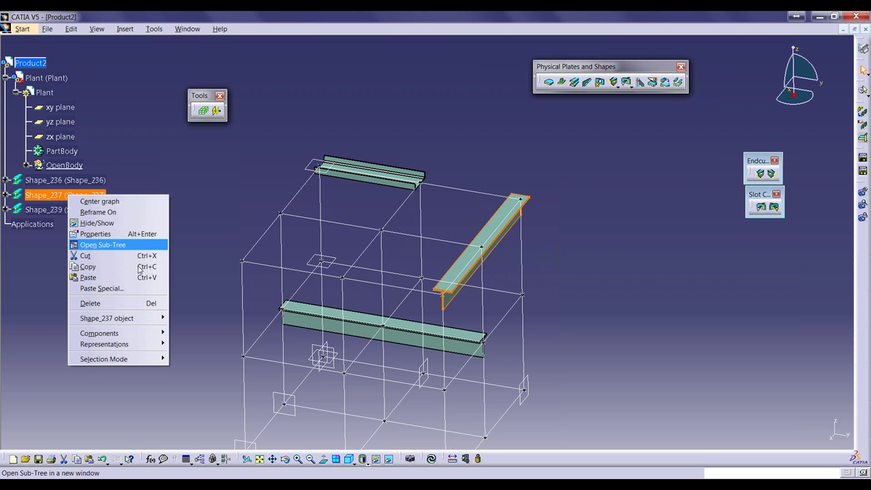
mouse_move(147, 321)
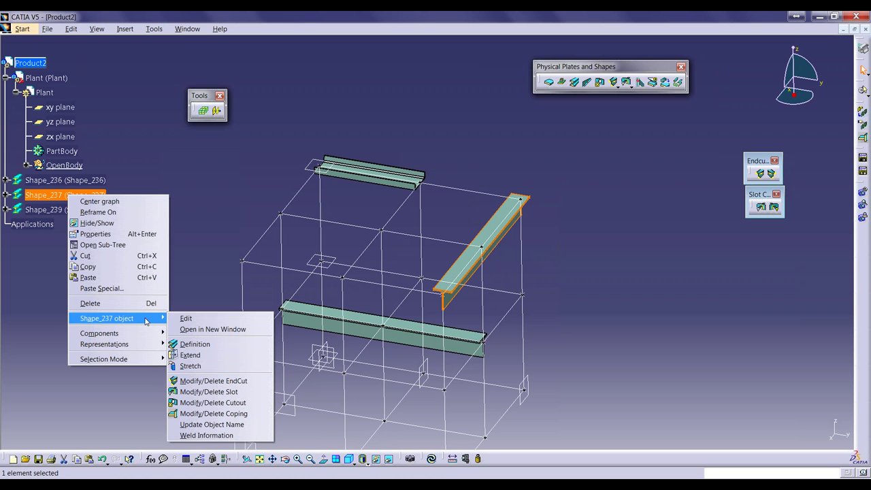
click(227, 367)
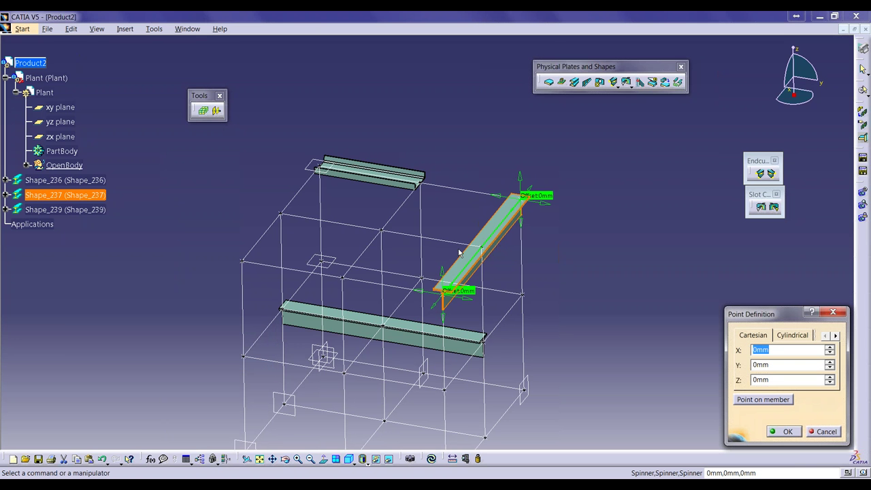
middle_drag(565, 260, 486, 287)
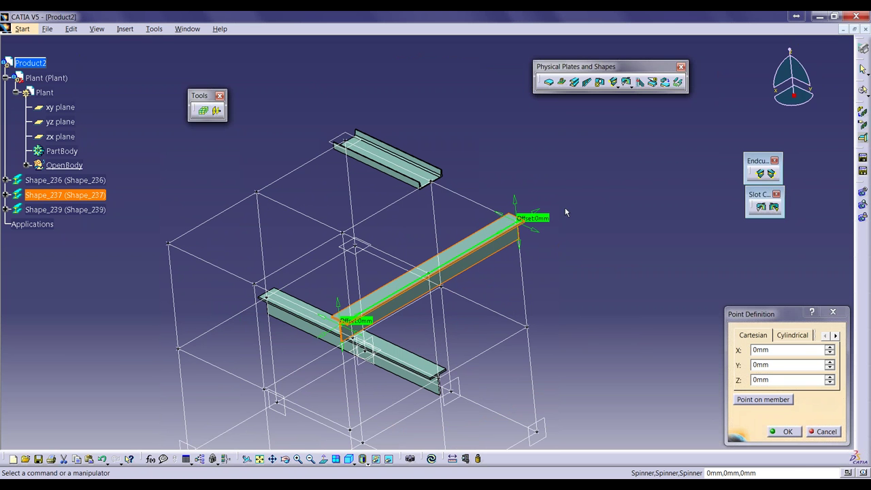
drag(533, 217, 695, 116)
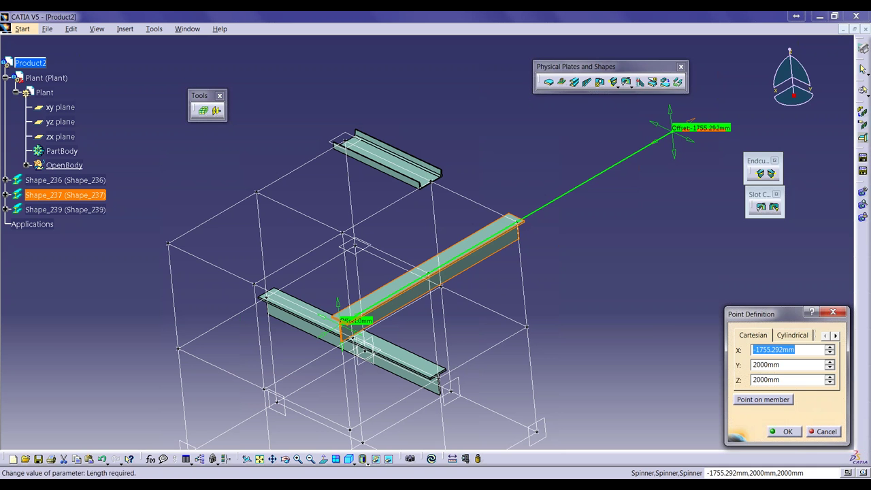
click(789, 432)
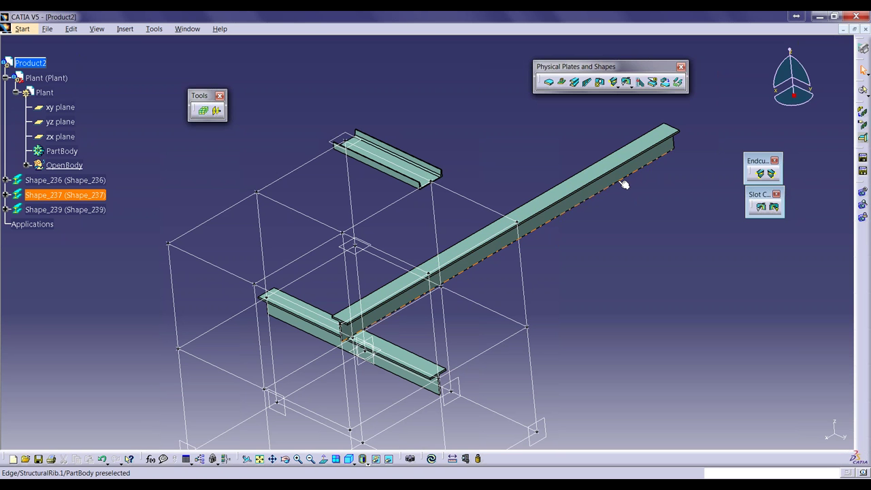
- Expand Shape_237 down to its PartBody, open StructuralRib.1 to examine how the stretched shape is built, and collapse the part again
click(5, 195)
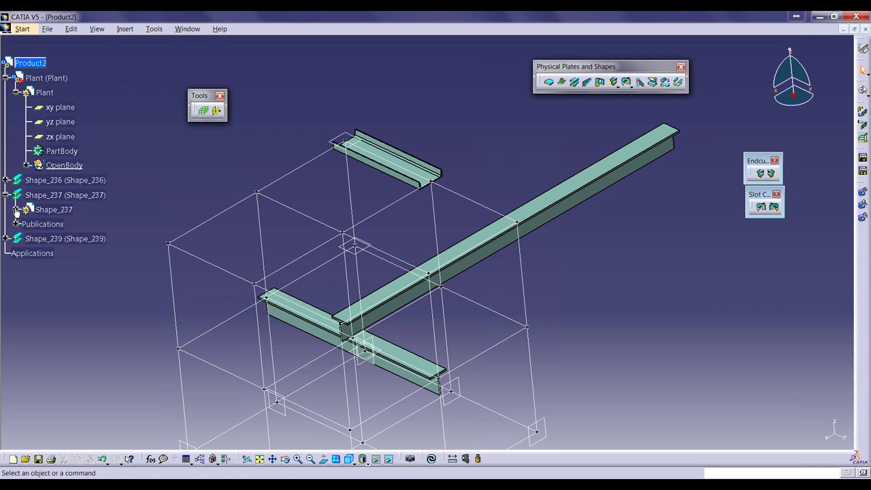
click(16, 210)
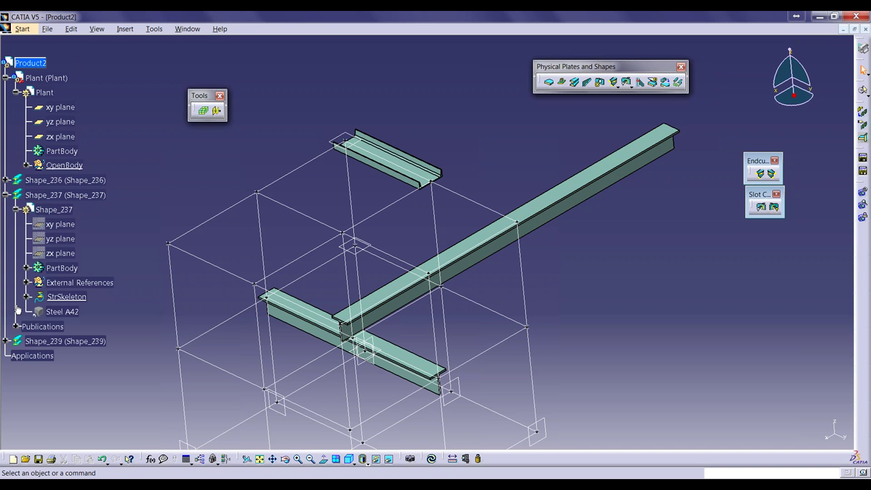
click(26, 268)
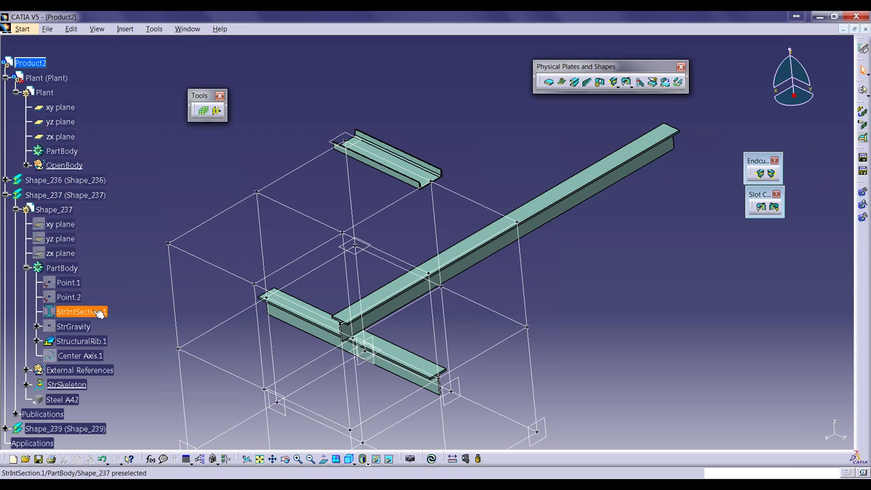
double_click(101, 347)
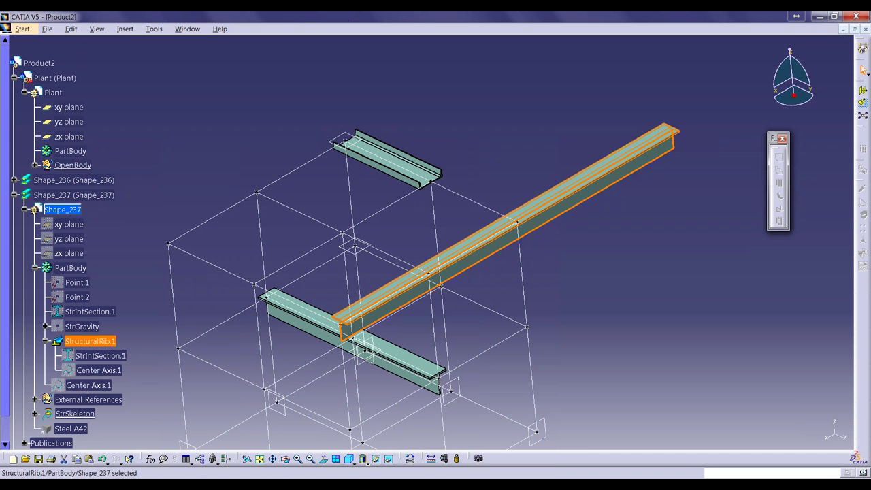
click(25, 210)
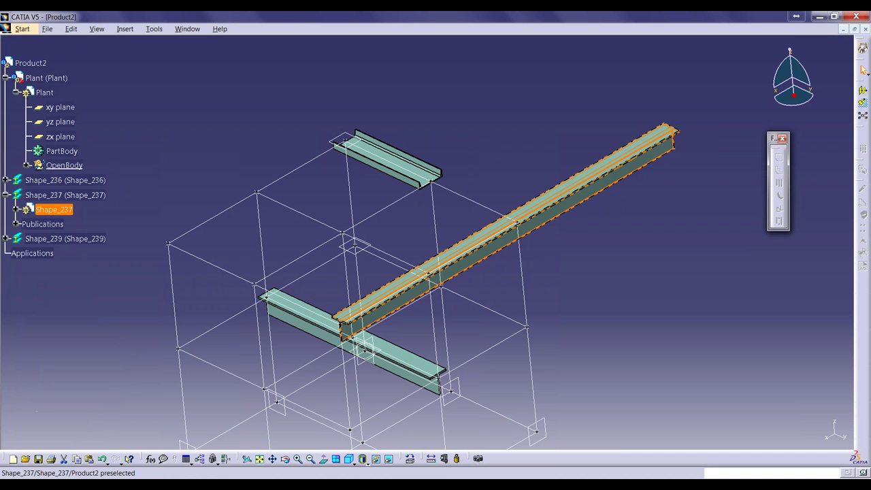
- Collapse Shape_237 in the tree and reactivate the top-level Product2 for structure design
click(11, 199)
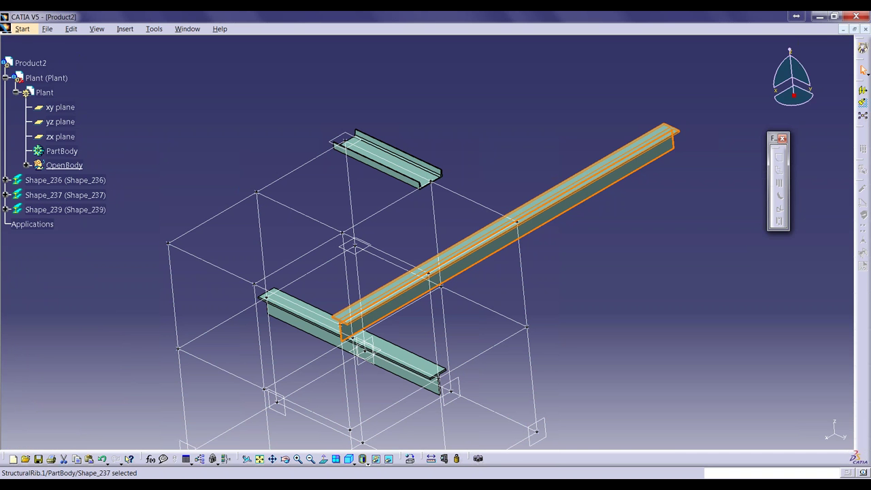
double_click(30, 63)
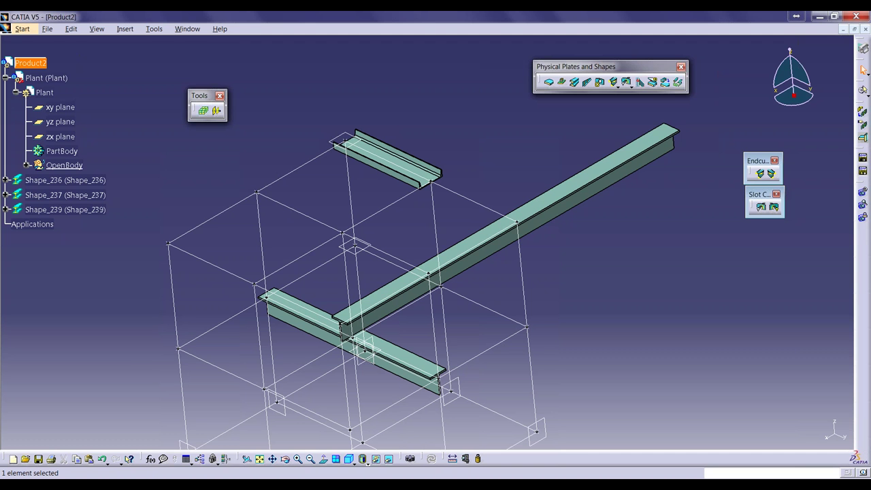
mouse_move(427, 242)
middle_down()
mouse_move(285, 121)
mouse_move(286, 132)
mouse_move(288, 101)
mouse_move(302, 105)
mouse_move(302, 91)
middle_up()
middle_drag(415, 181, 487, 153)
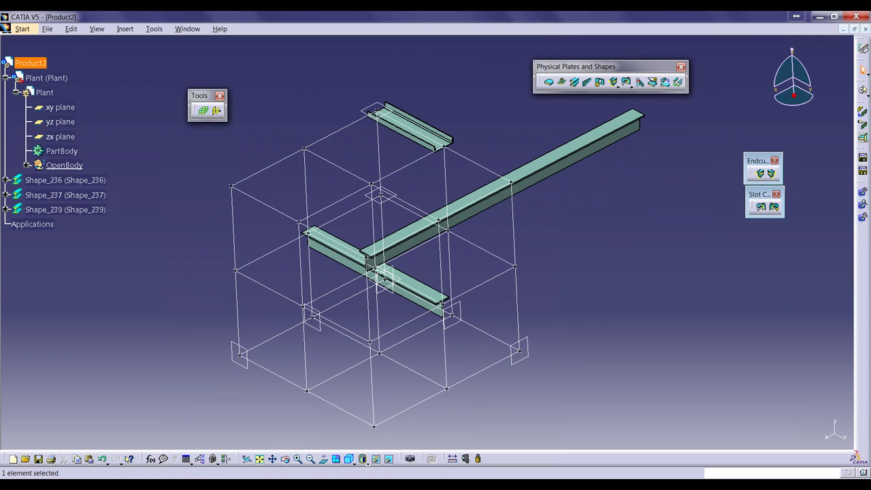
- Start a support-and-contour plate, check its material and thickness settings, and pick the vertical grid plane Plane.2 as its support
click(549, 82)
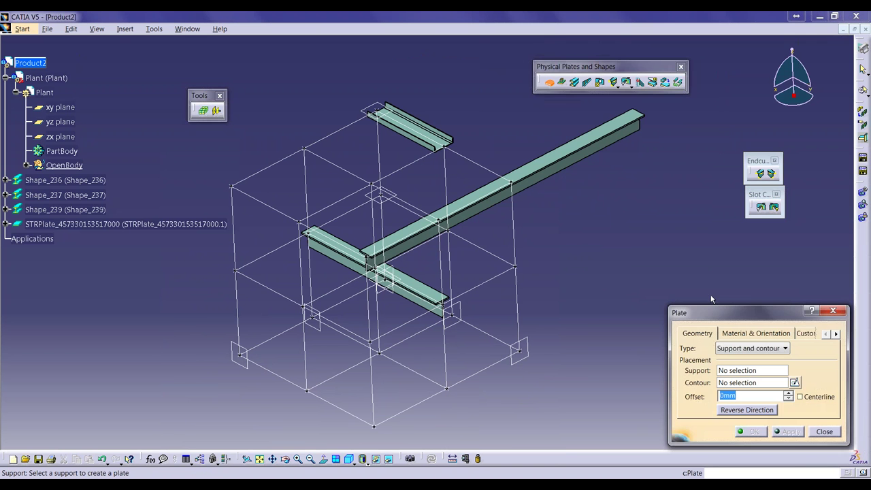
drag(717, 313, 594, 174)
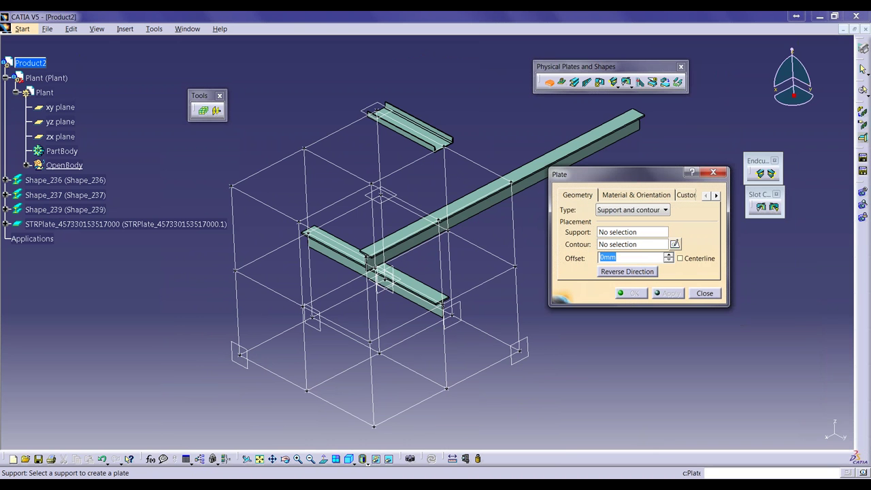
click(612, 197)
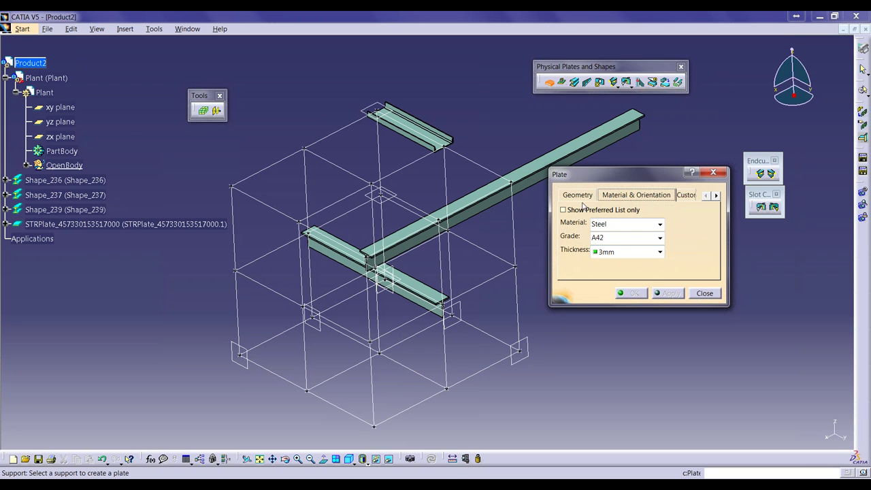
click(583, 197)
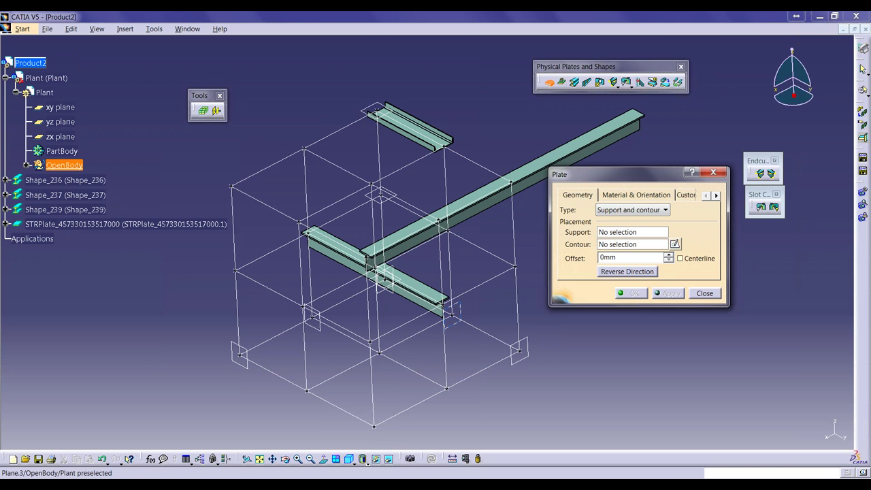
click(450, 311)
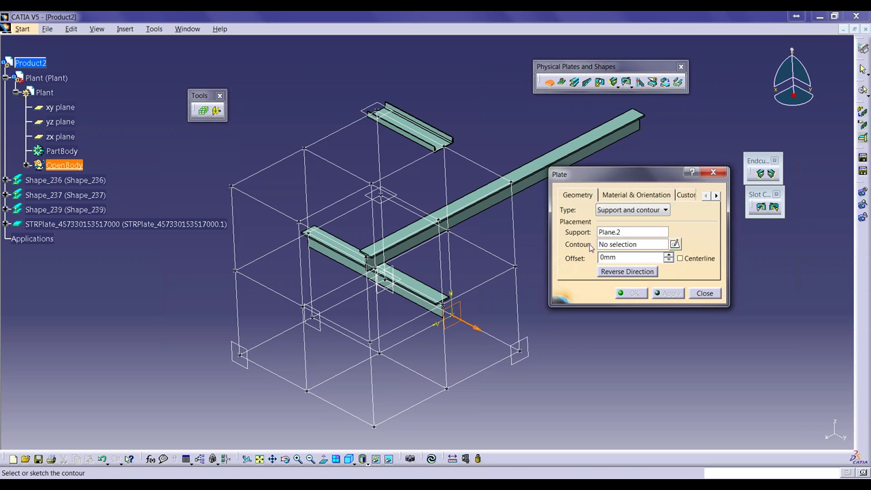
- Sketch a roughly square rectangle around the central grid point as the plate's contour and exit the sketch
click(674, 243)
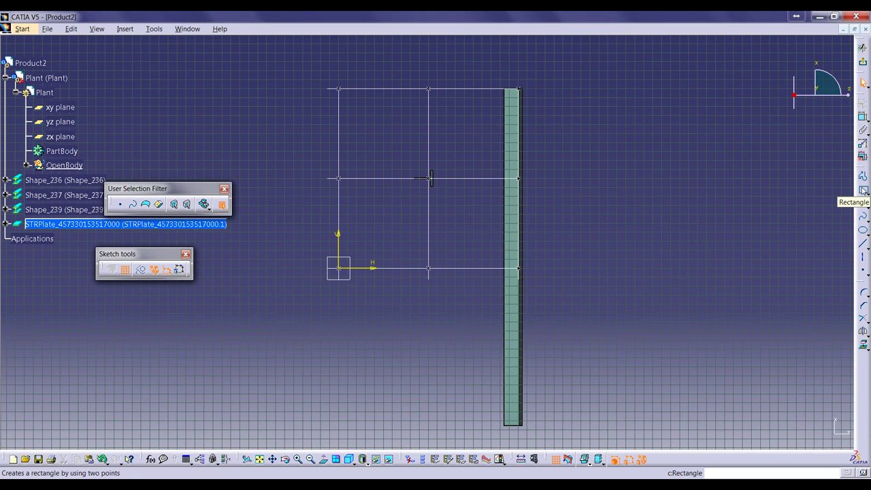
click(862, 191)
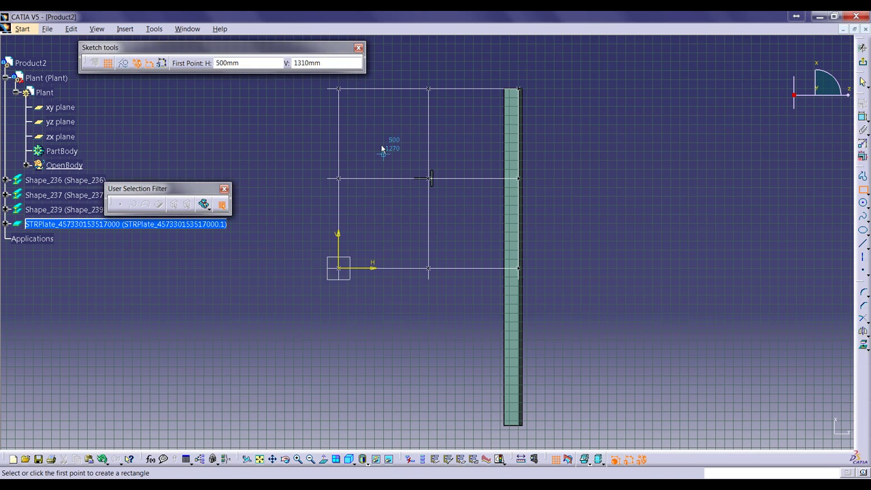
click(371, 125)
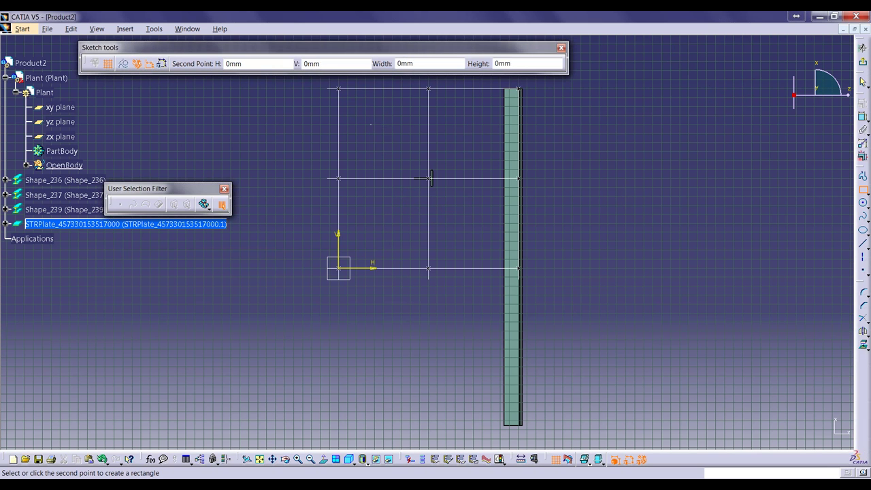
click(488, 242)
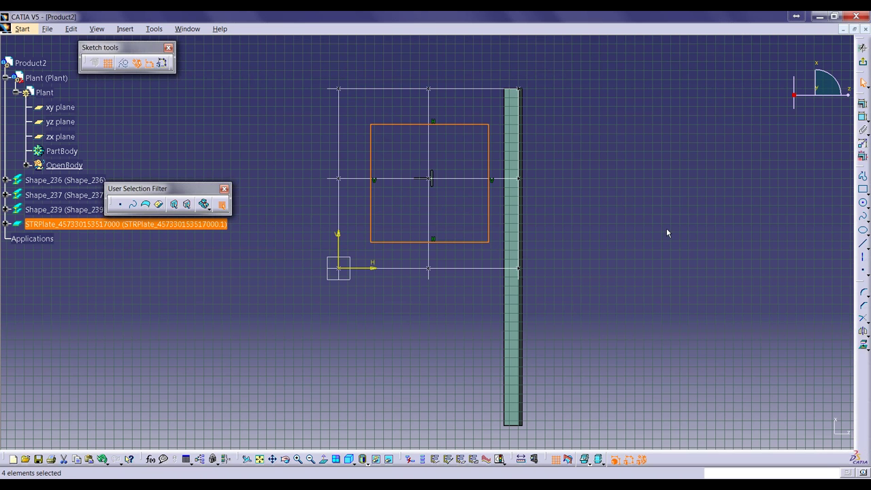
click(862, 63)
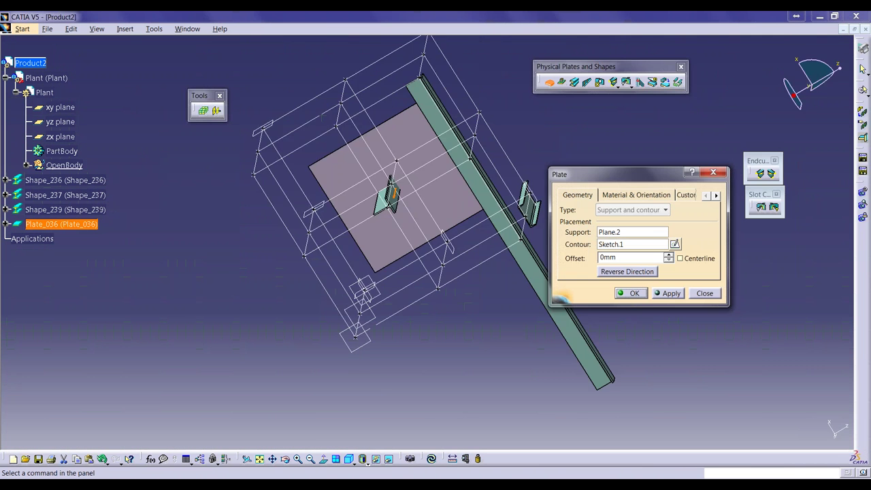
- Check the plate preview and its direction against the beams and create the plate with a 0mm offset
middle_drag(437, 288, 470, 224)
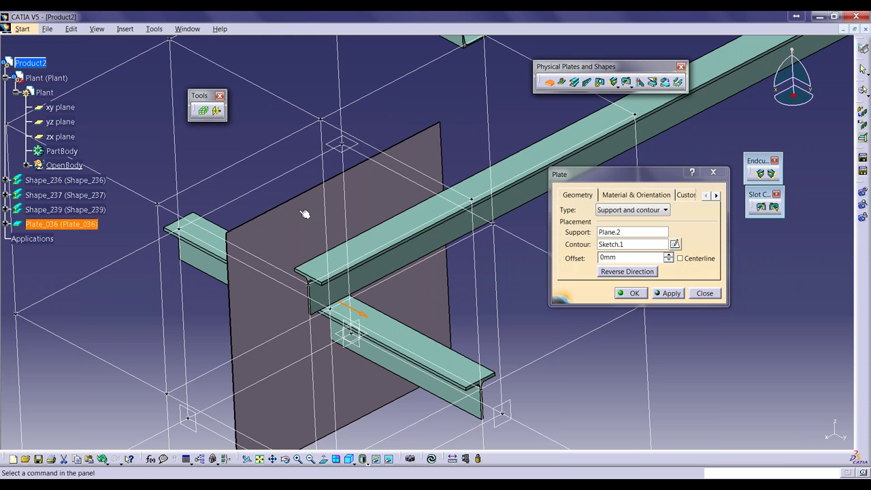
middle_drag(424, 276, 469, 290)
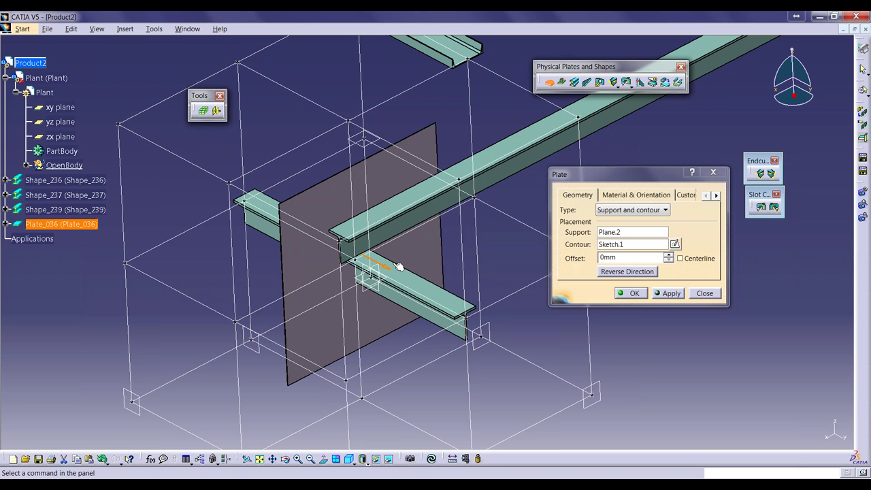
click(703, 265)
click(635, 293)
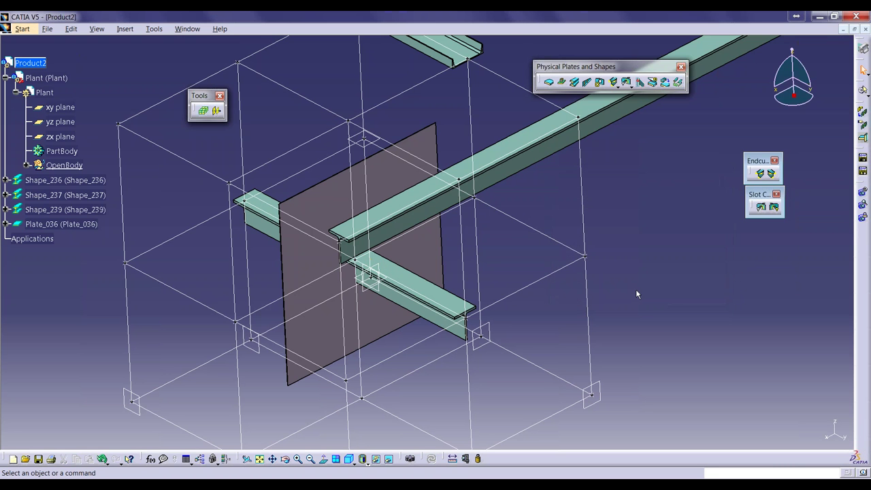
click(47, 224)
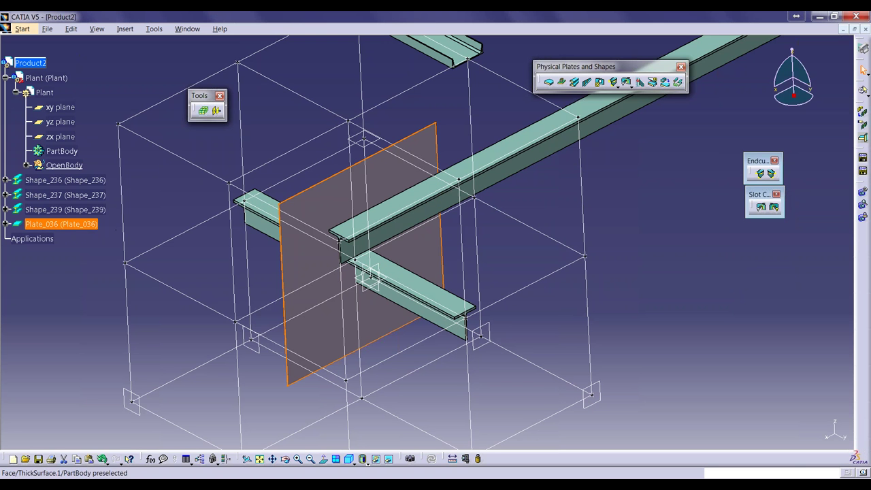
middle_drag(463, 316, 404, 248)
click(375, 252)
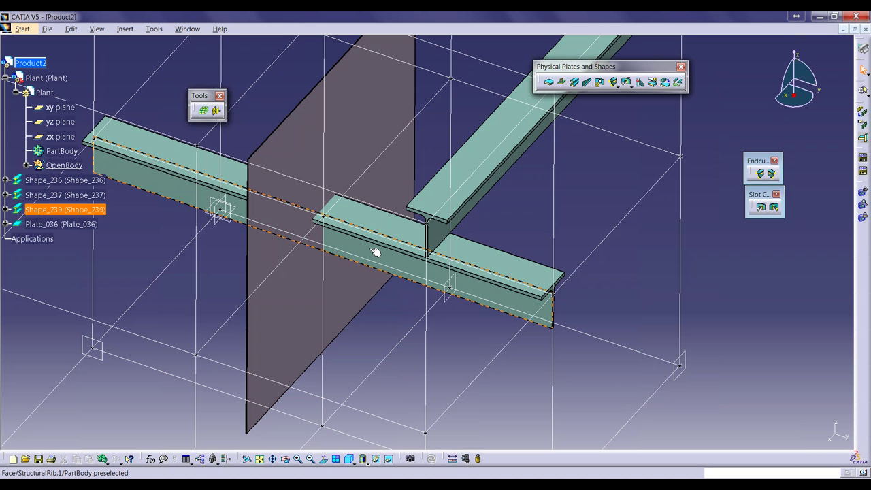
click(388, 229)
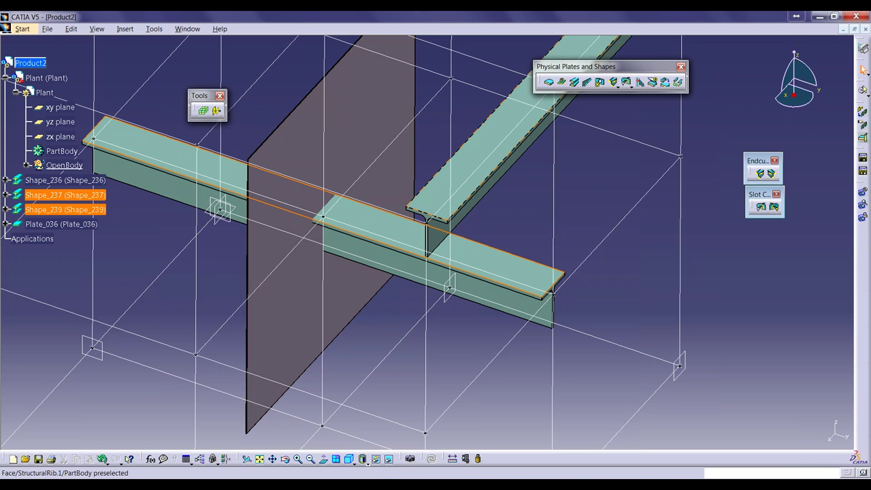
click(626, 83)
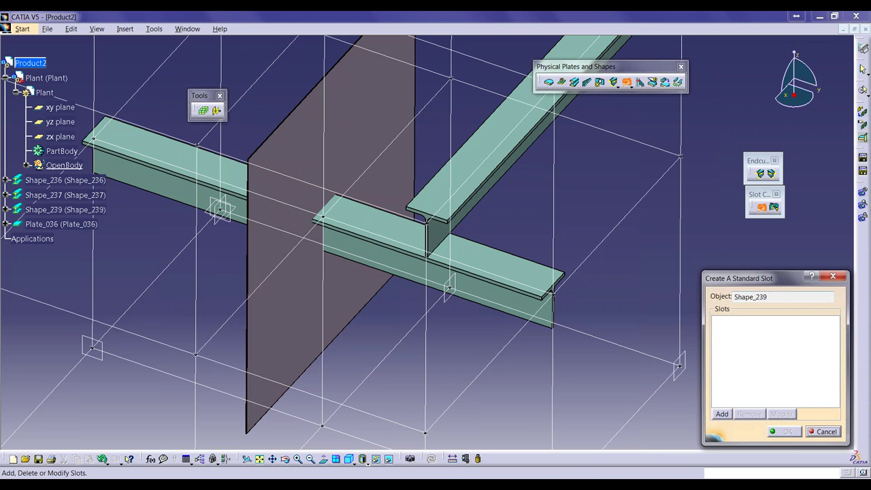
click(823, 431)
- Start adding a standard slot to Plate_036 with Shape_239, the tee passing through it, as the intersecting object
click(361, 120)
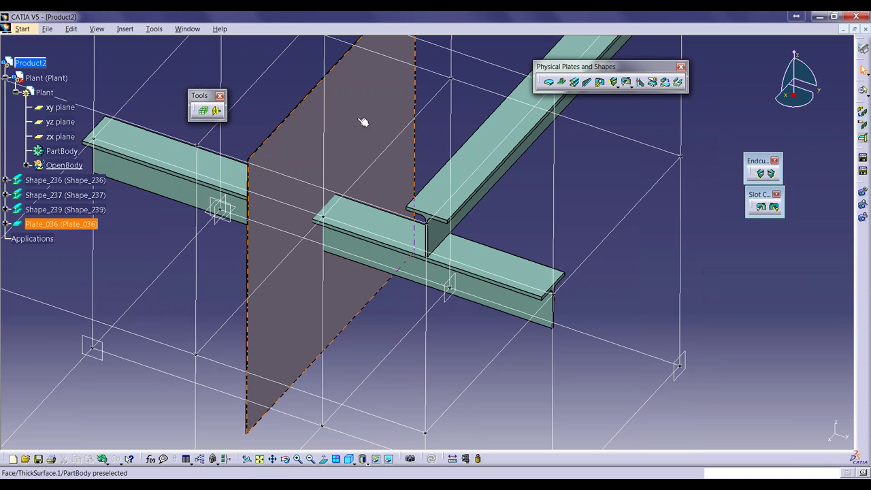
click(627, 82)
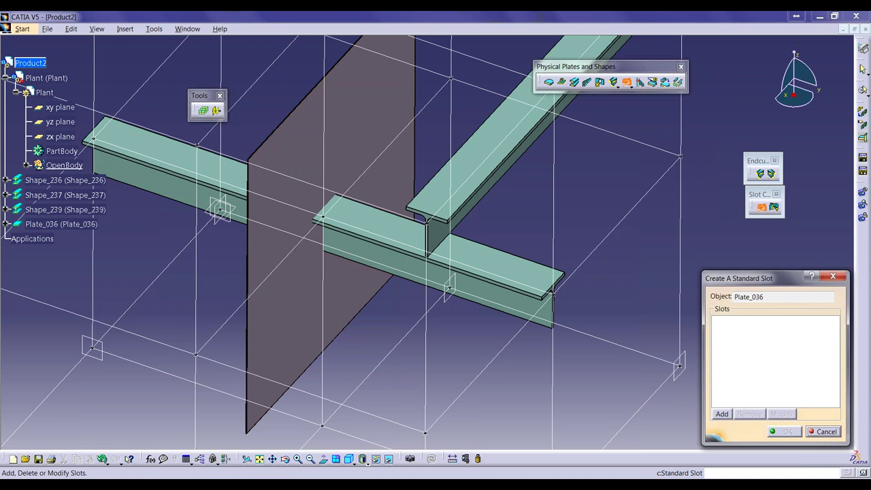
drag(731, 278, 549, 179)
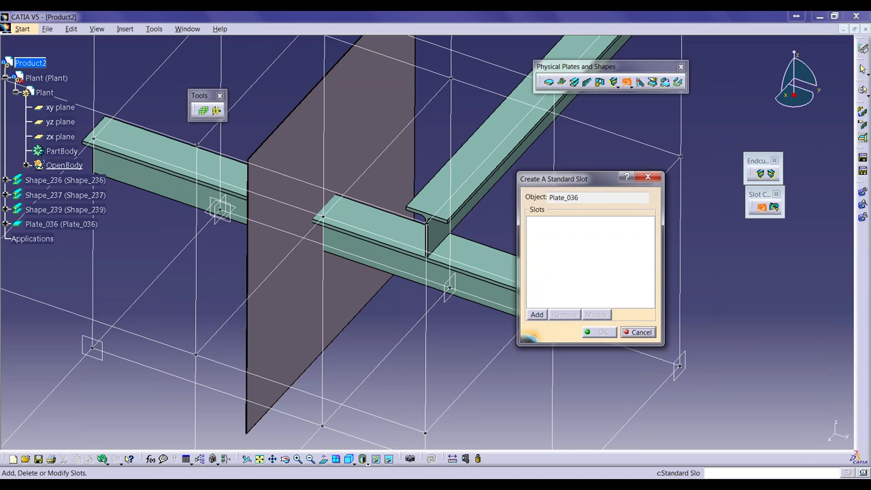
click(537, 315)
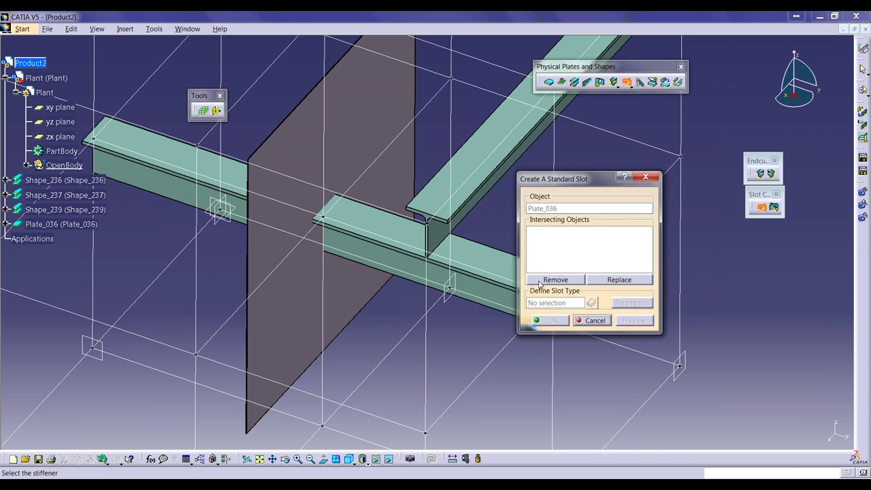
click(410, 272)
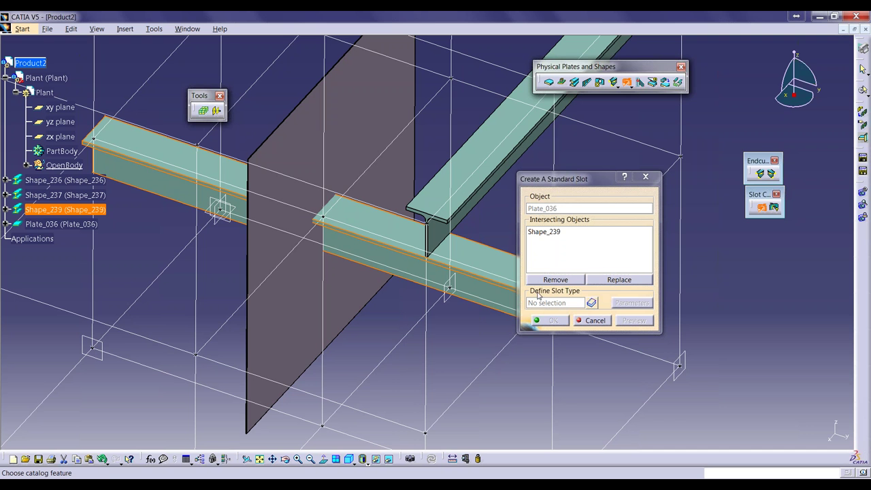
- Pick Tee_Slot_thru_Plate from the Tee catalog chapter as the slot type after inspecting its preview
click(591, 303)
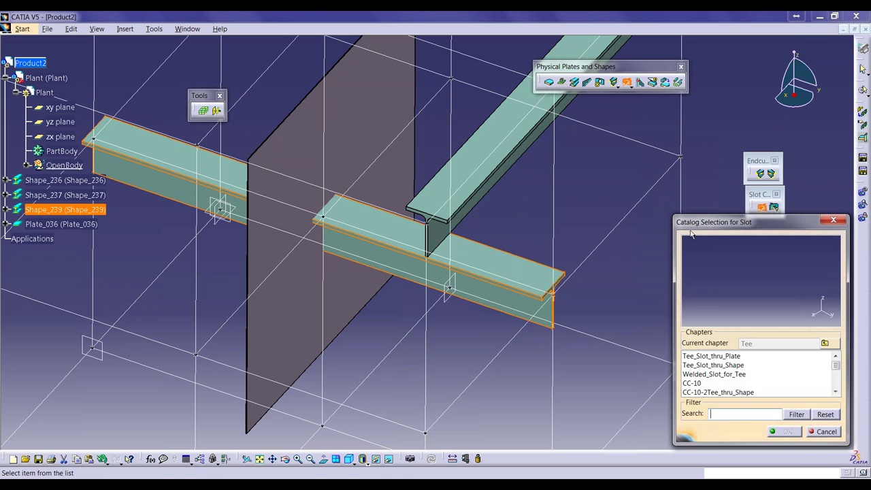
drag(682, 221, 505, 137)
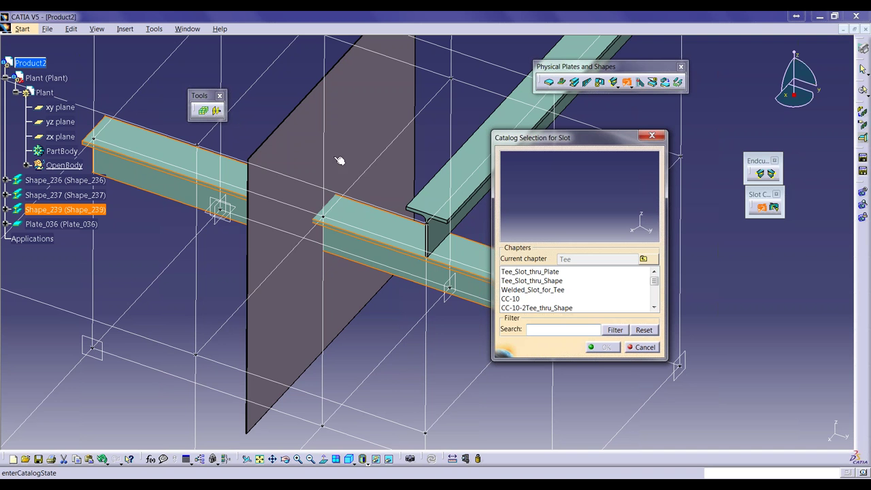
click(542, 272)
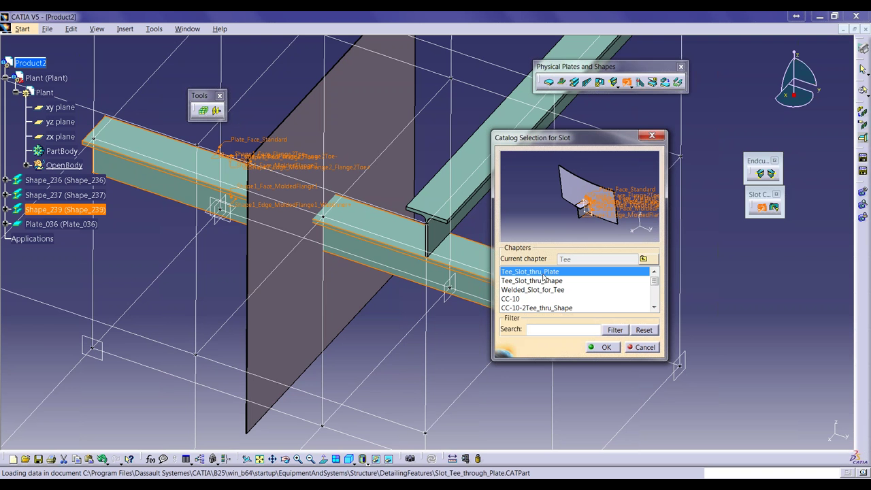
middle_click(558, 195)
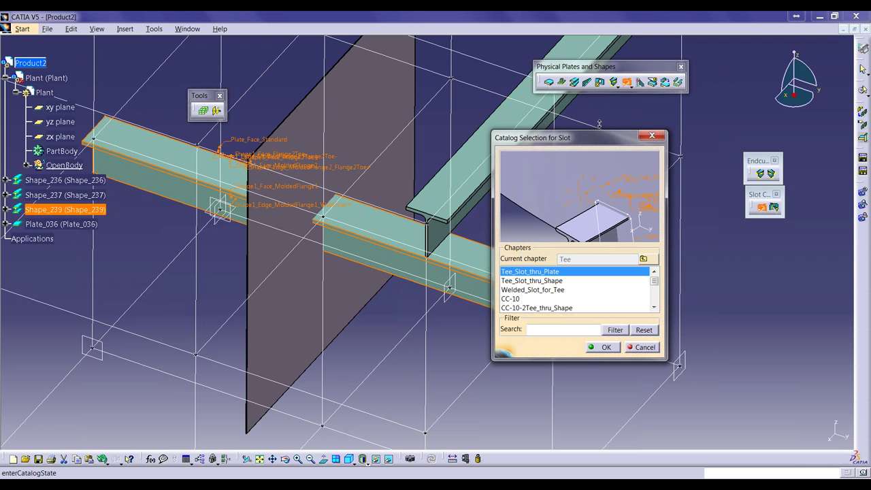
middle_drag(558, 195, 561, 180)
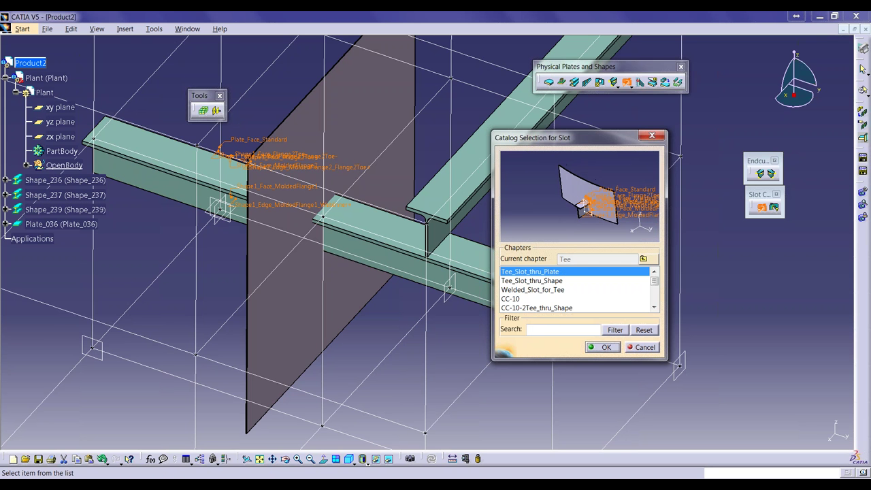
click(605, 348)
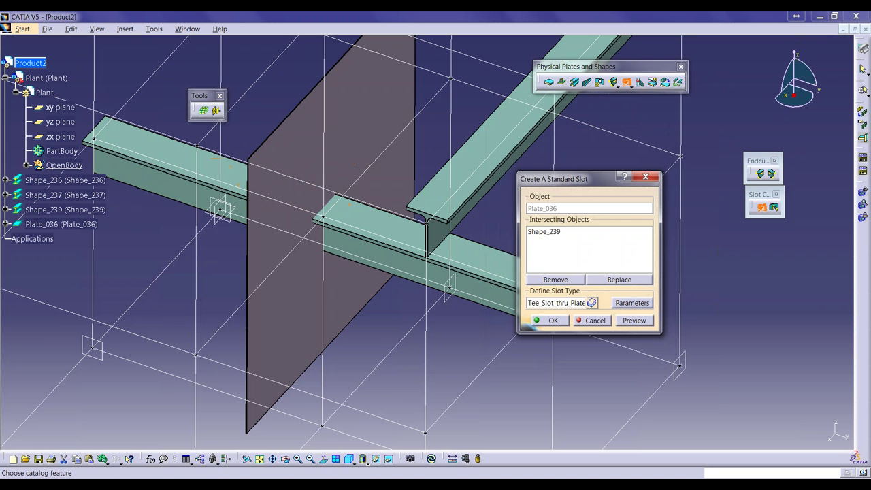
- Accept the slot's 12.7mm clearance, create the slot in Plate_036, and inspect the opening around the tee
click(638, 307)
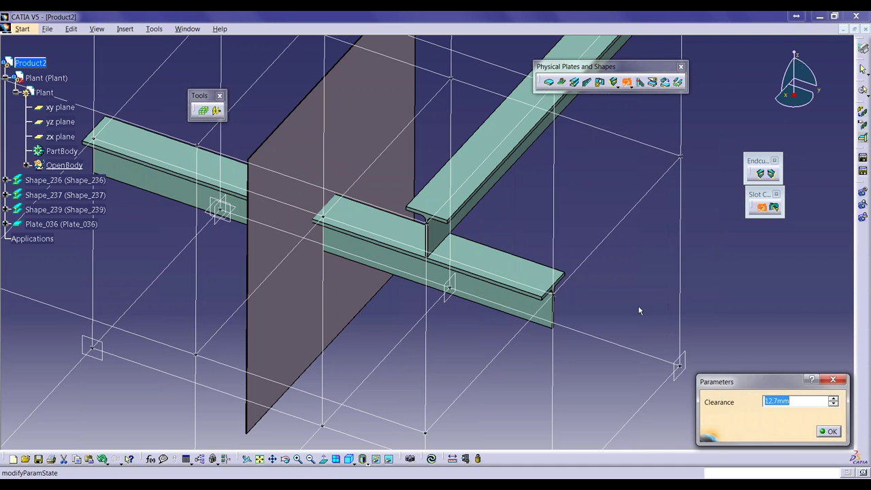
drag(710, 381, 559, 221)
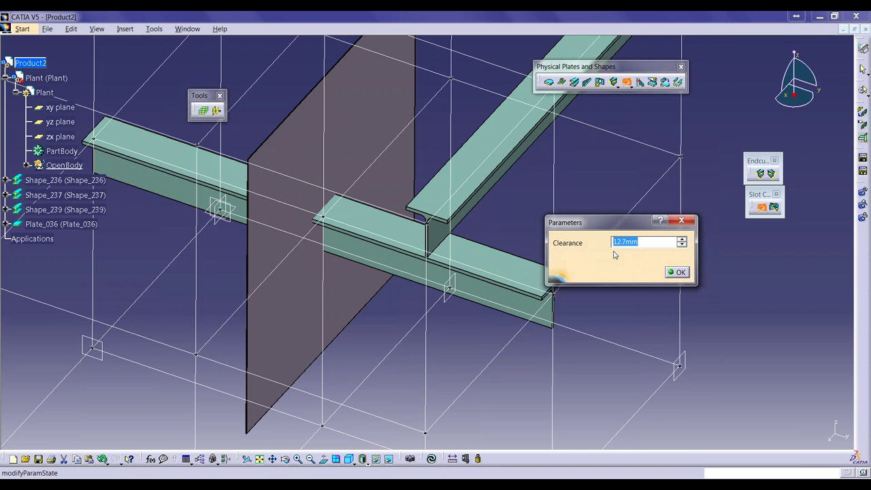
click(678, 276)
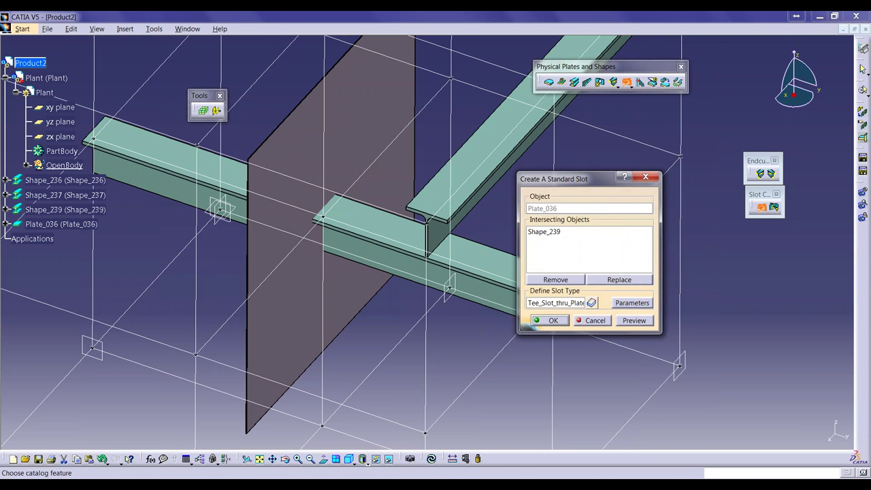
click(552, 320)
click(601, 332)
middle_drag(386, 304, 411, 136)
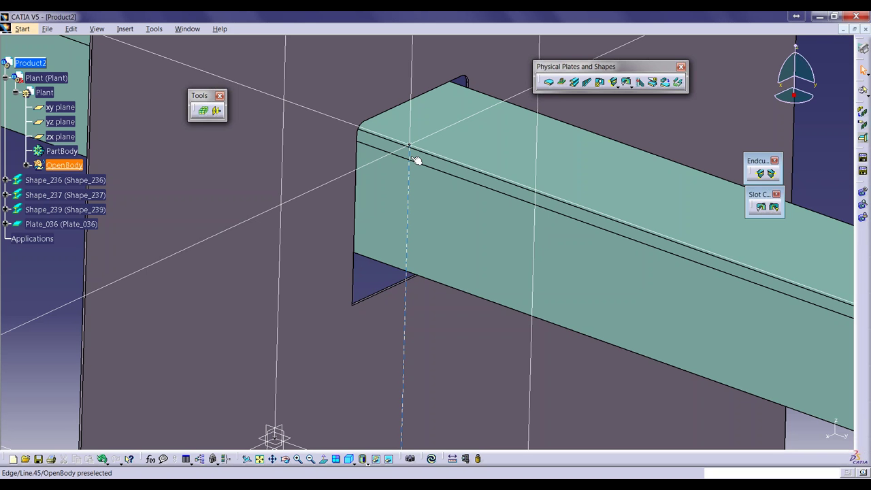
- Create a steel A42 WT8x25 shape on the lower grid line crossing below the plate, with Gravity anchor and 180deg angle
middle_drag(433, 203, 465, 278)
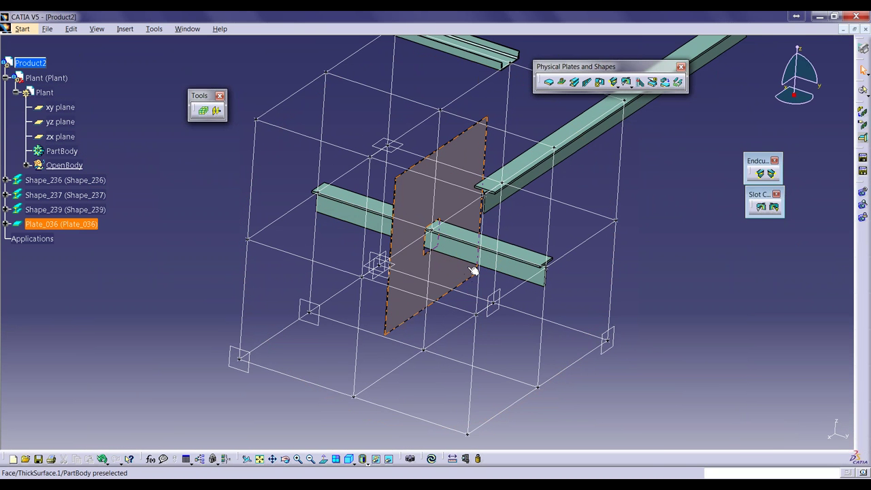
key(Escape)
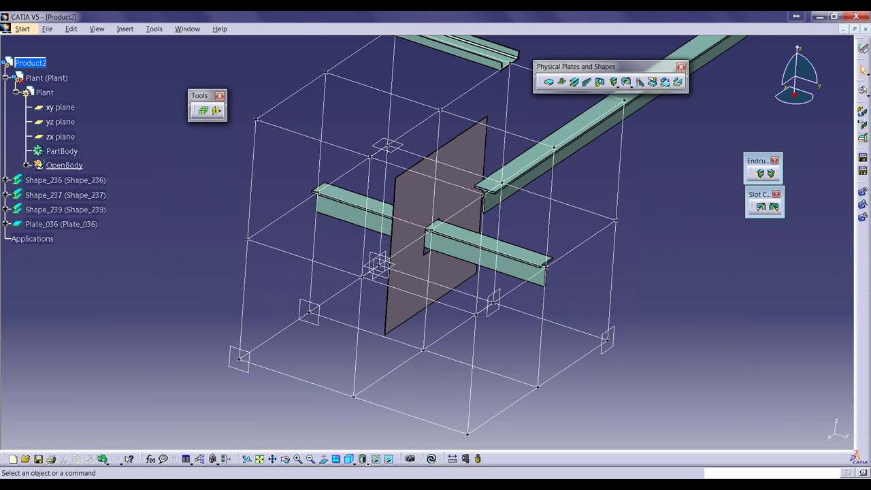
click(632, 112)
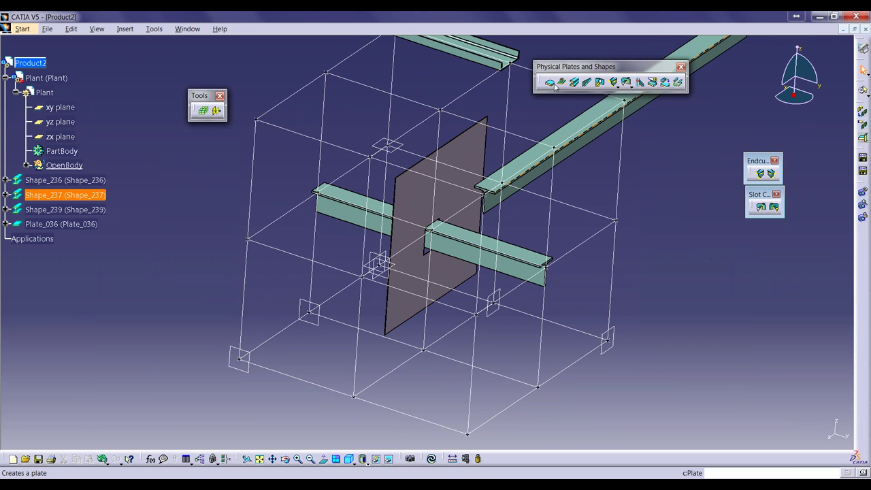
click(575, 82)
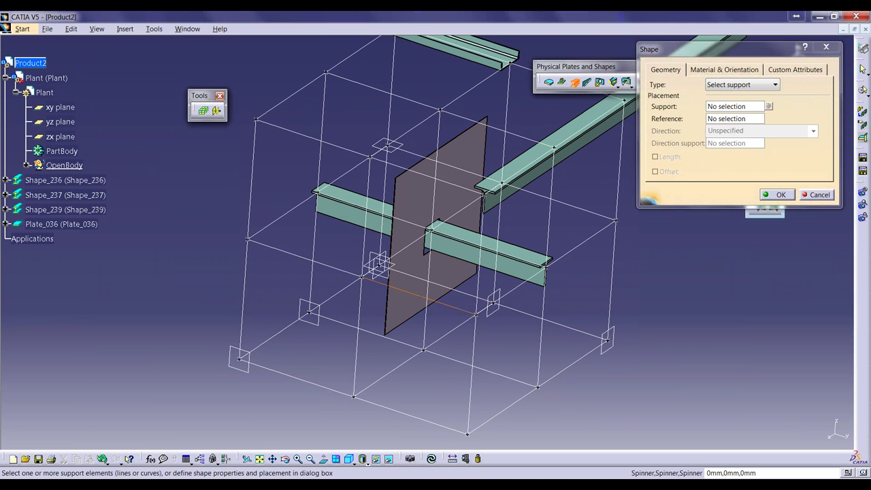
click(415, 293)
click(724, 69)
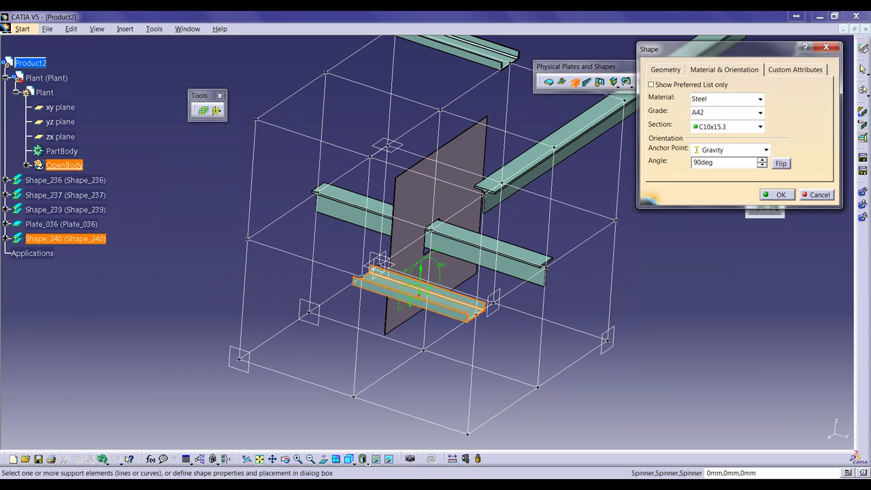
click(760, 127)
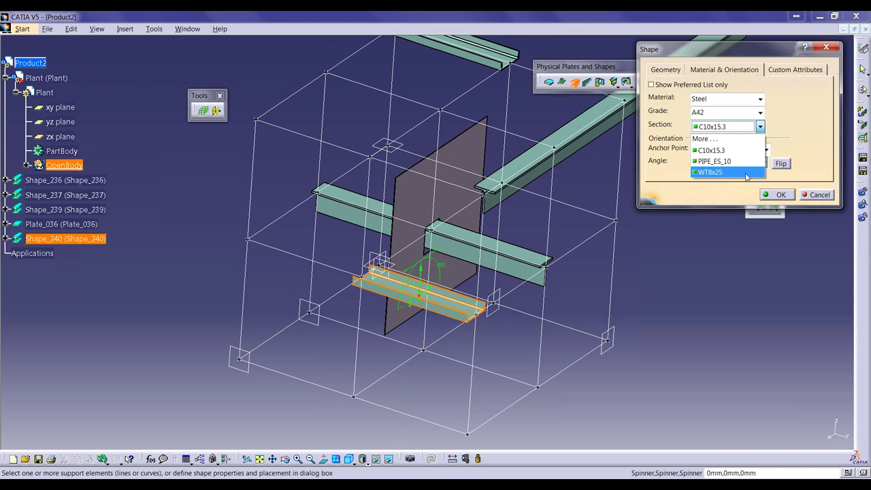
click(714, 172)
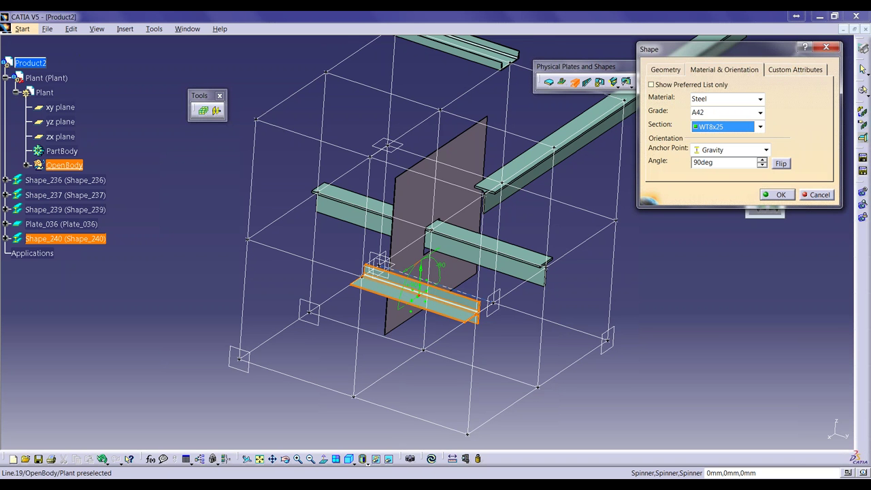
click(408, 272)
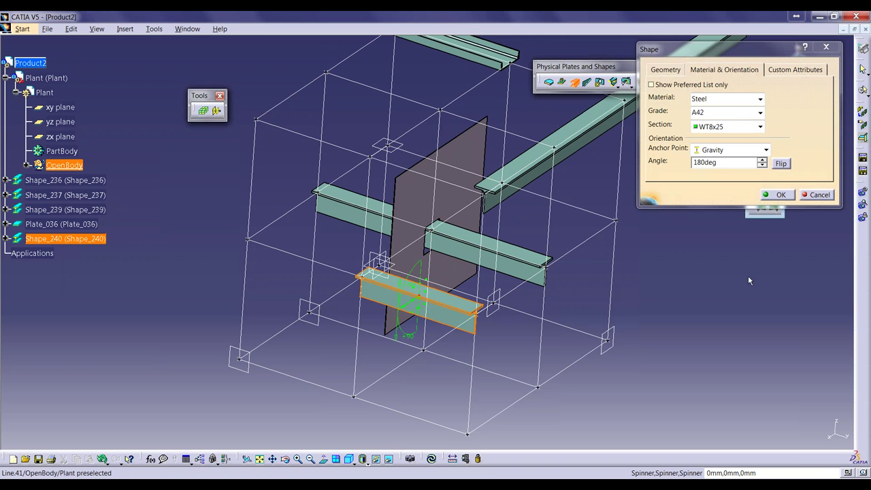
click(781, 194)
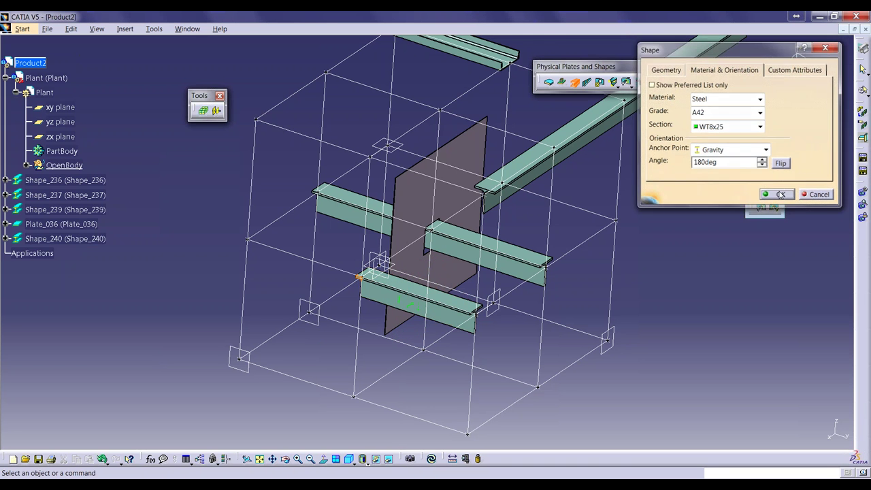
- Place a vertical tee shape on grid line Line.52, rising from the end of Shape_240
click(574, 82)
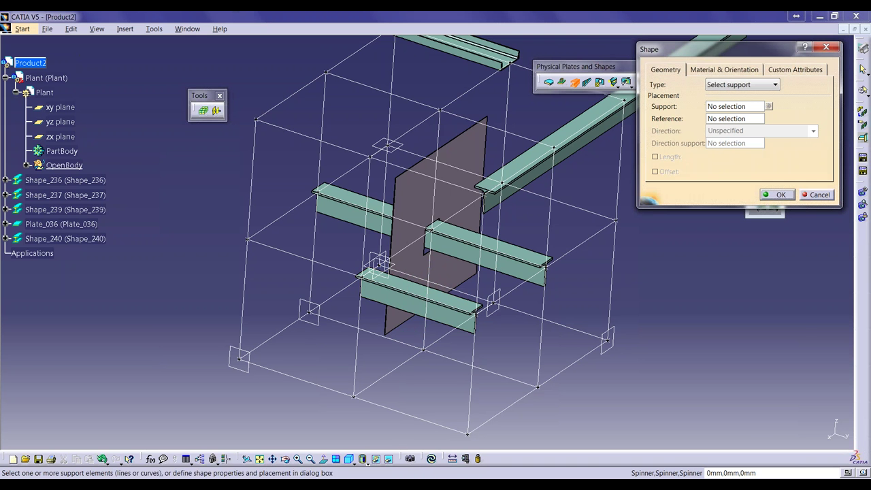
click(372, 235)
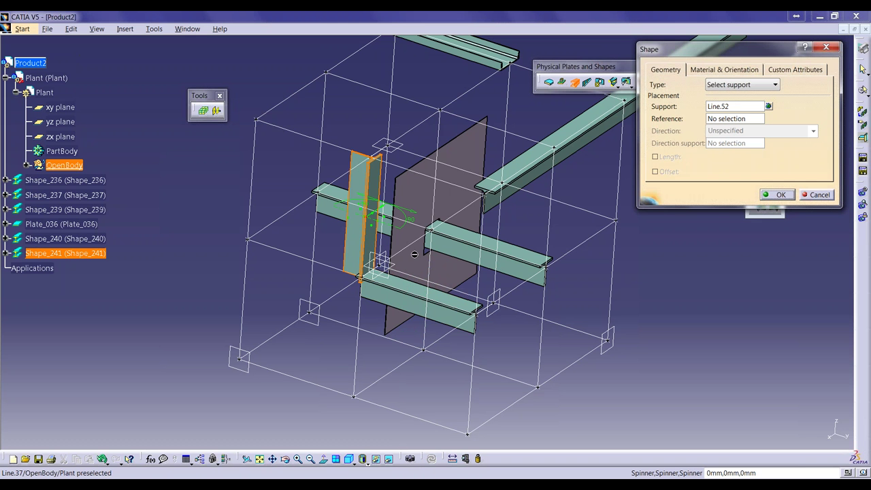
click(779, 195)
ctrl+middle_drag(476, 326, 401, 258)
click(396, 287)
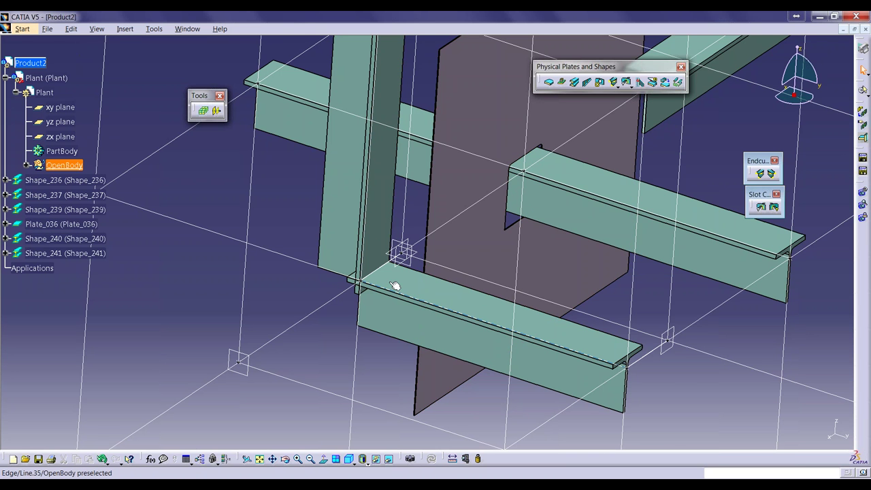
ctrl+middle_drag(393, 225, 393, 235)
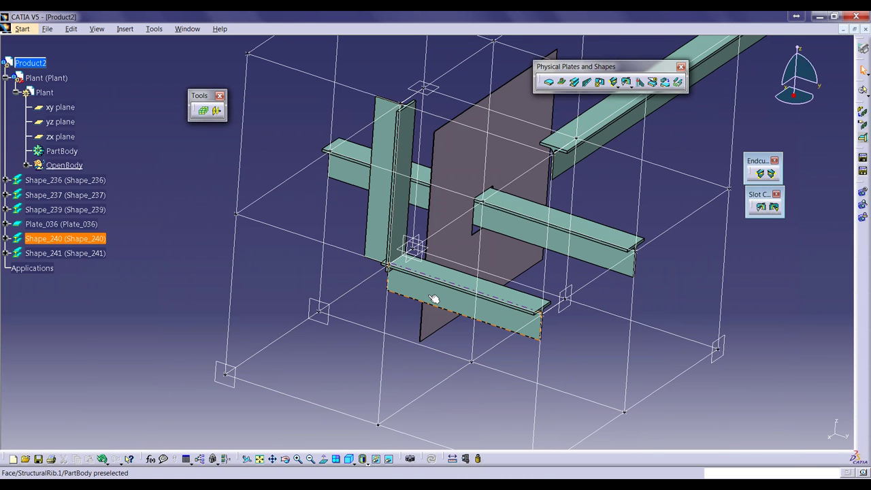
- Apply a miter cut with 0mm offset to Shape_241, using Shape_240 as the trimming member, and inspect the corner joint
click(639, 83)
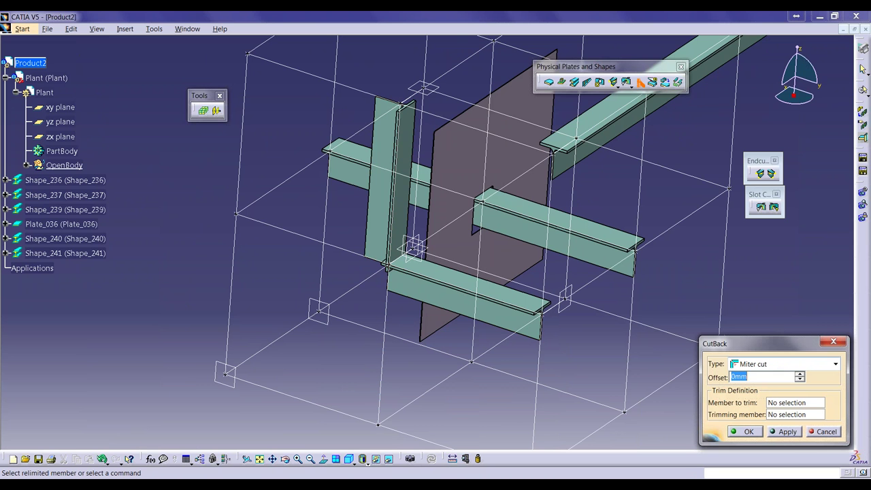
click(794, 402)
click(383, 218)
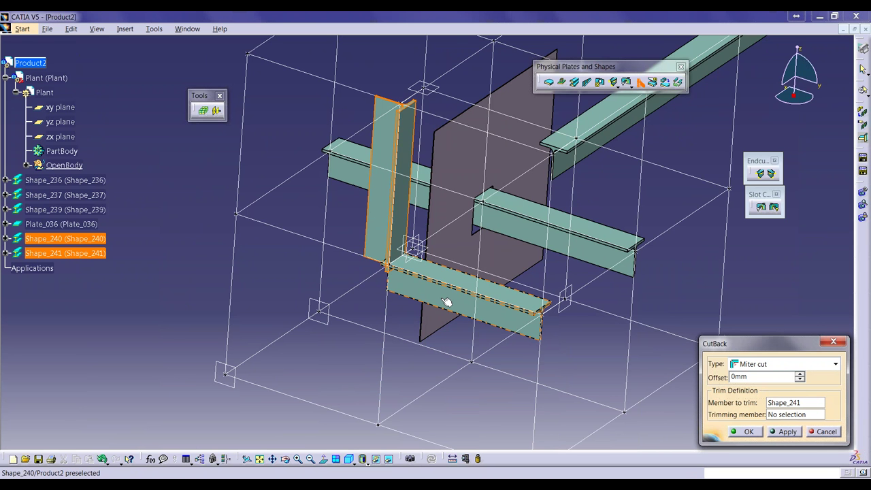
click(446, 302)
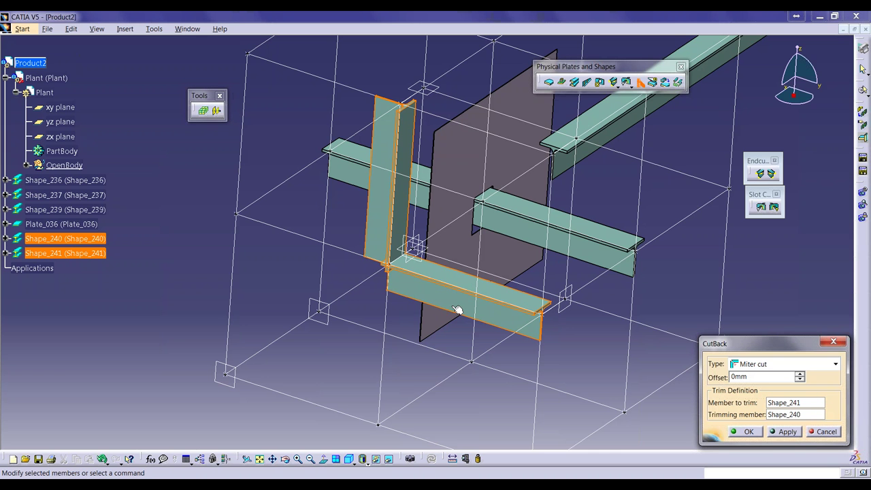
click(783, 431)
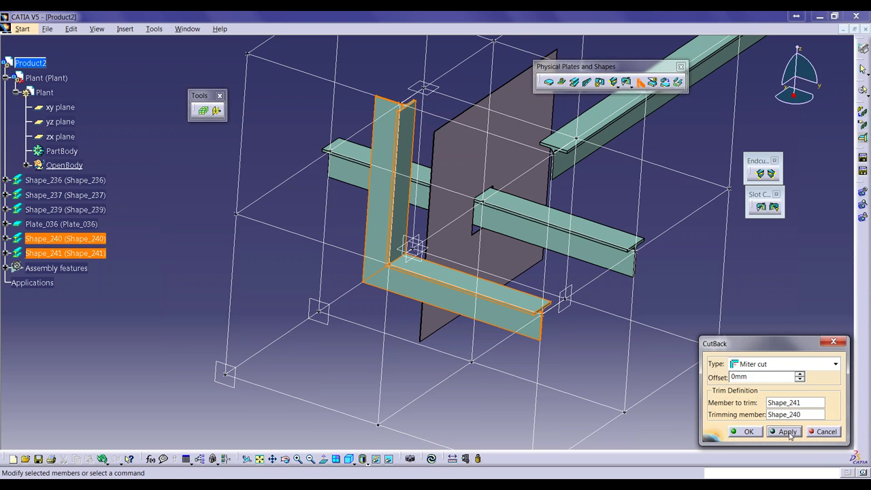
click(748, 432)
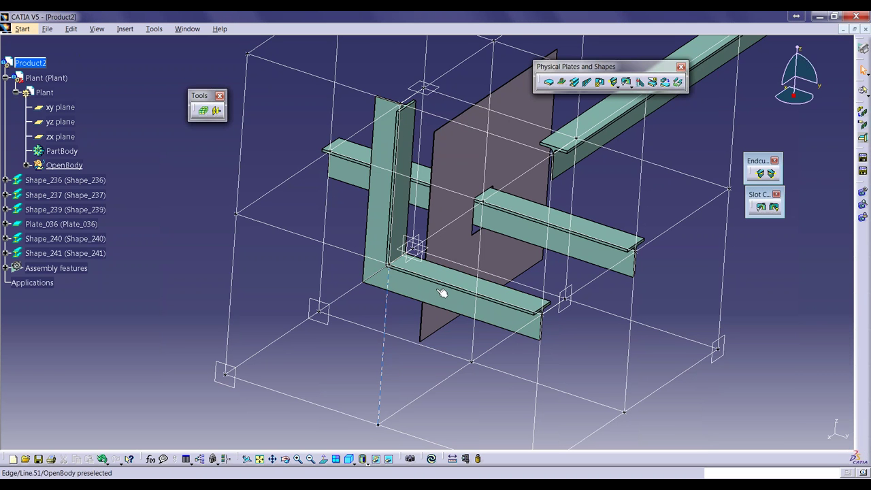
middle_drag(439, 298, 524, 237)
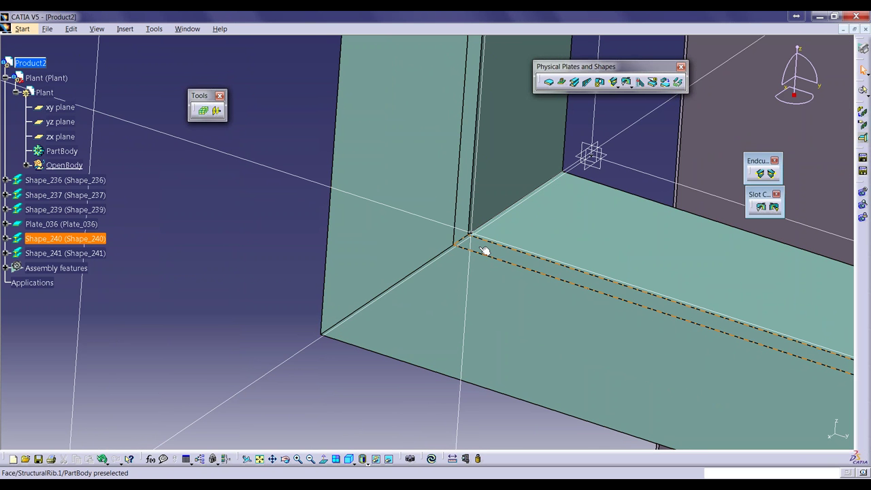
middle_drag(425, 278, 434, 395)
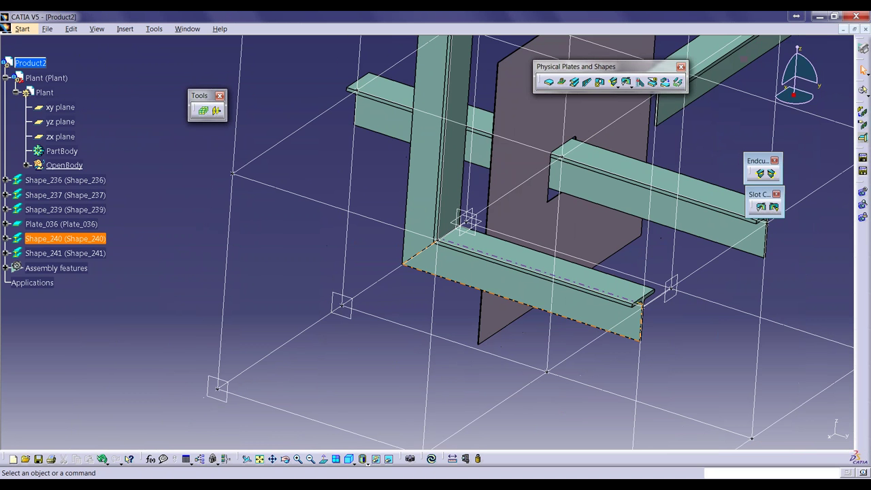
- Undo the miter cut between the vertical and horizontal tees
click(437, 395)
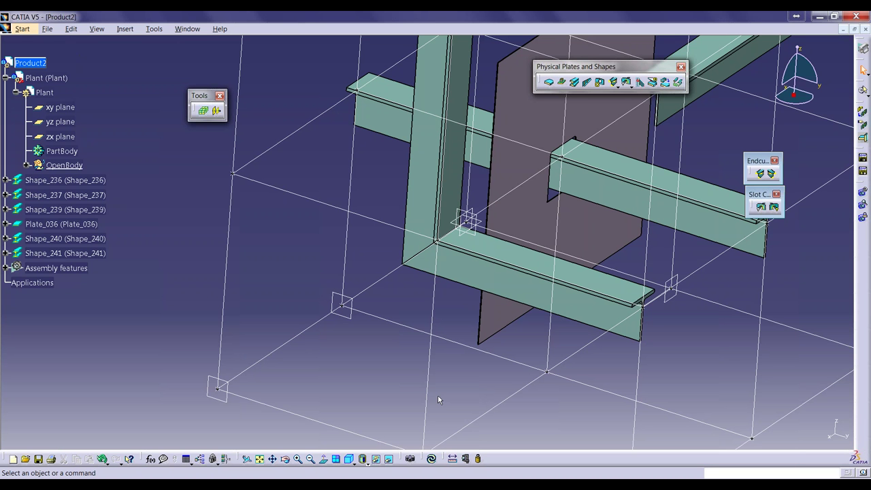
key(ctrl+z)
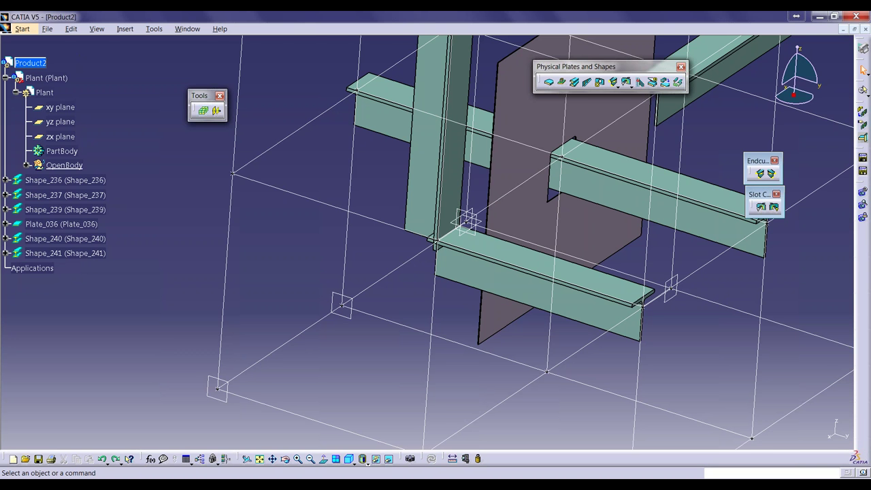
click(489, 319)
middle_drag(489, 320, 449, 296)
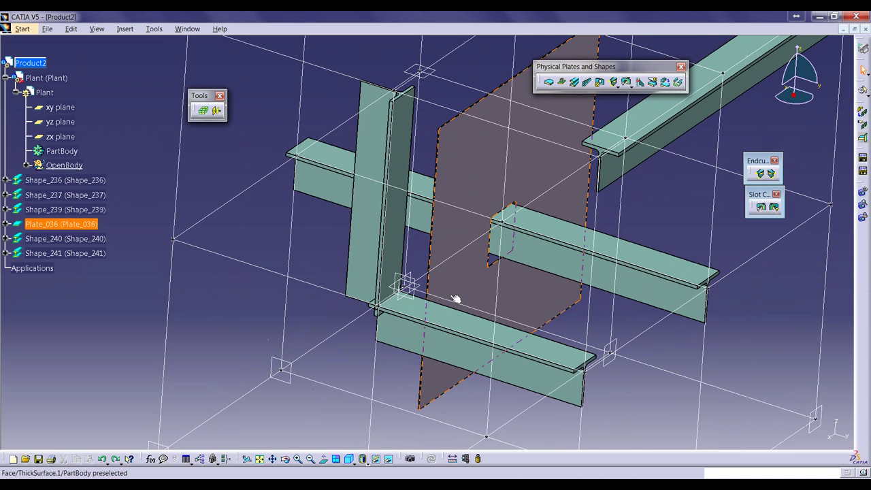
key(Escape)
middle_drag(653, 397, 687, 381)
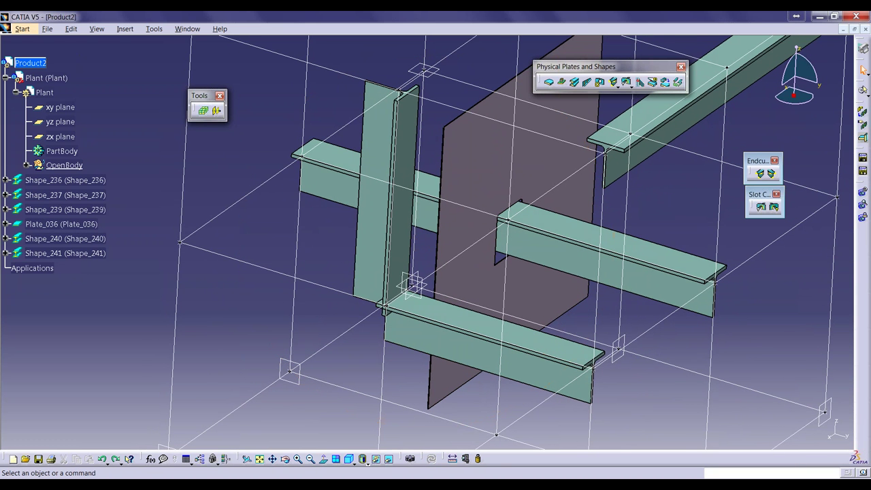
- Insert a KneeBracket small assembly with the vertical Shape_241 as Shape1 and the horizontal Shape_240 as Shape2
click(586, 136)
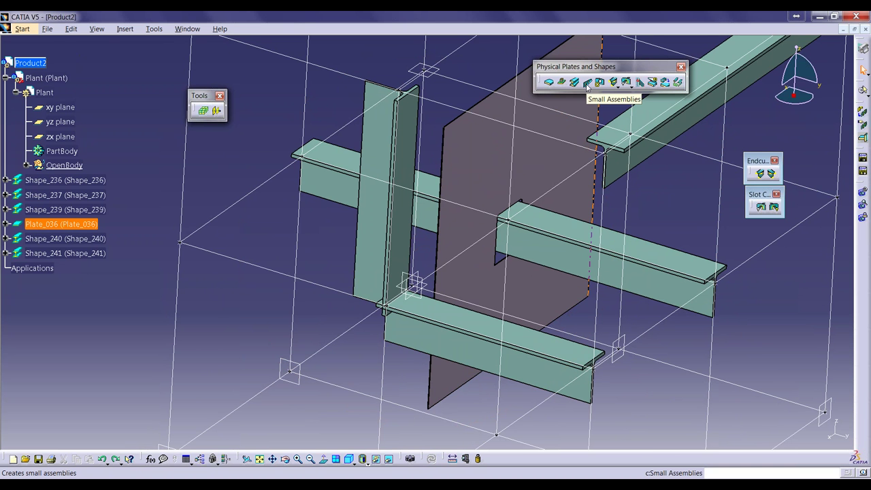
click(586, 85)
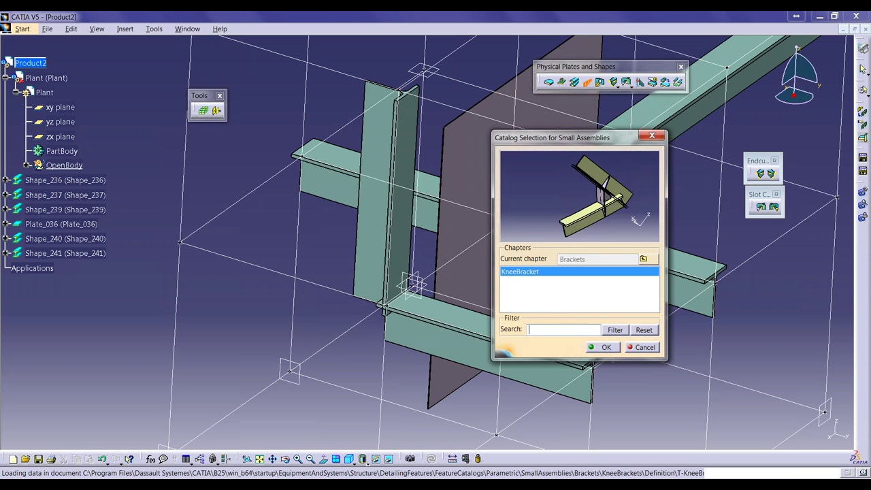
drag(578, 137, 681, 138)
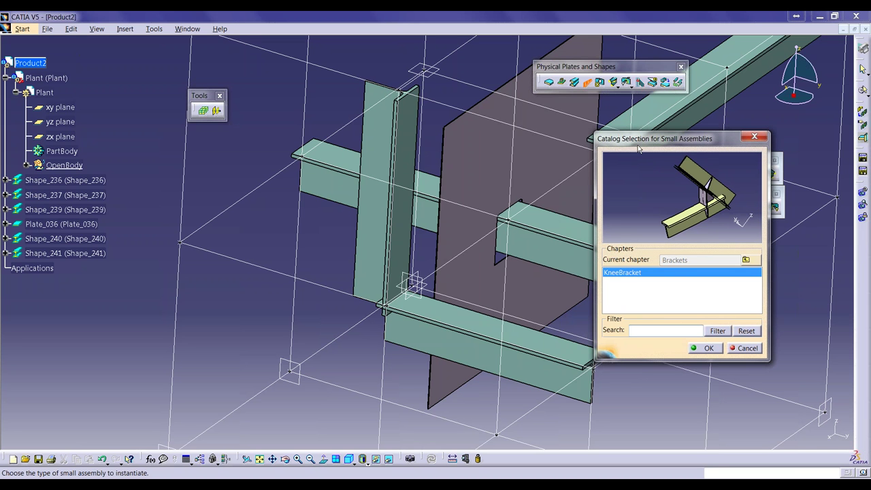
click(705, 347)
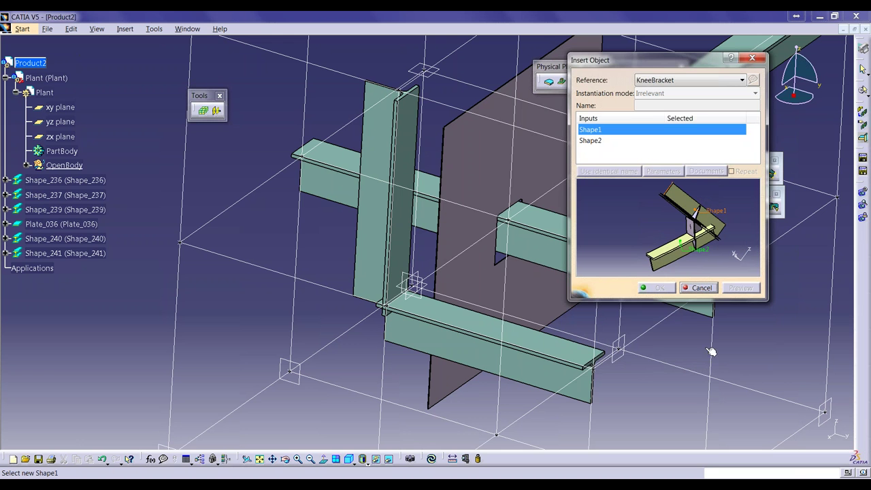
click(387, 234)
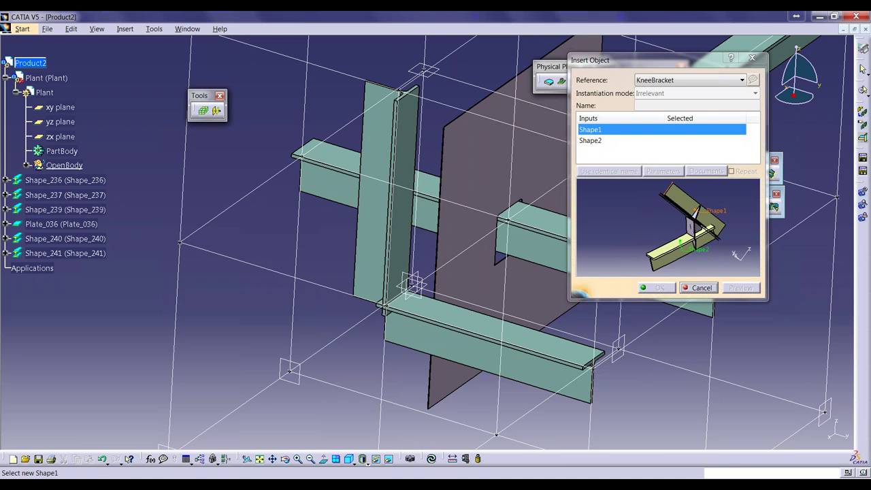
click(455, 348)
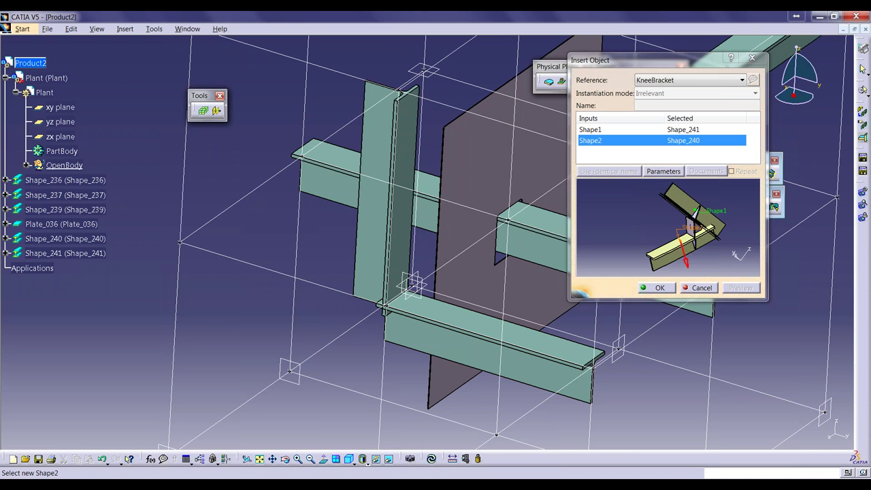
click(659, 287)
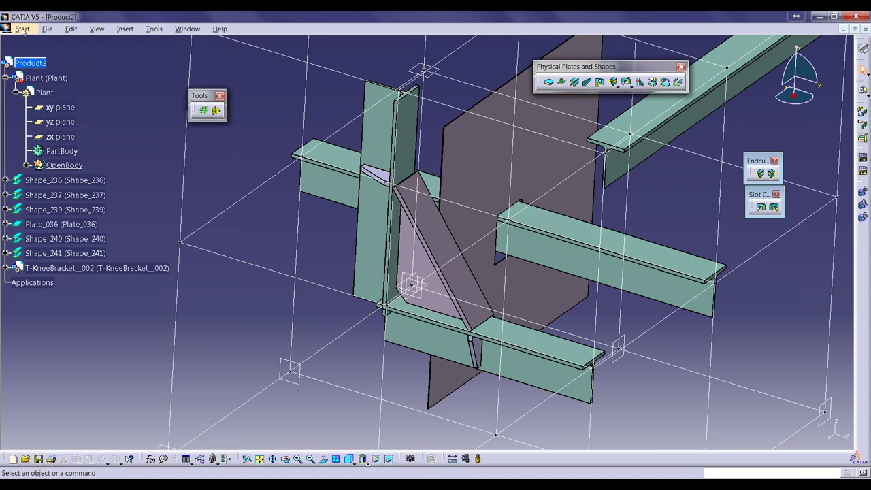
- Delete the knee bracket and the vertical tee Shape_241 from the product
click(112, 267)
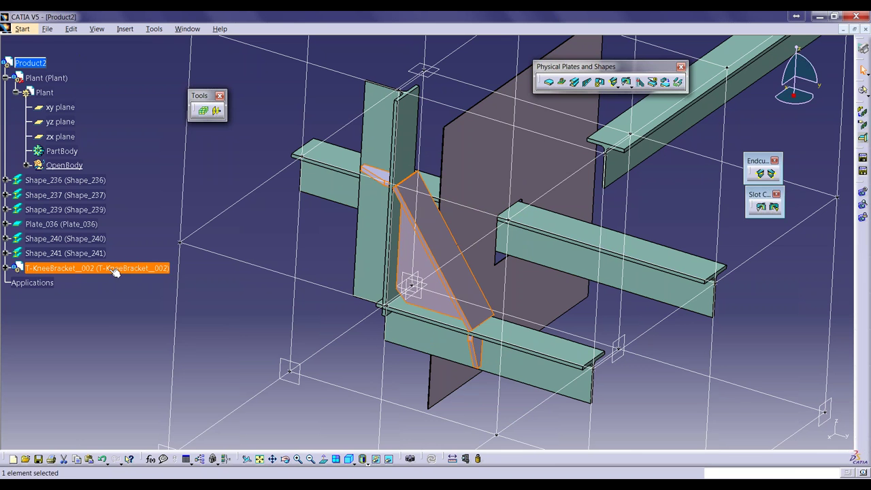
right_click(112, 267)
click(158, 378)
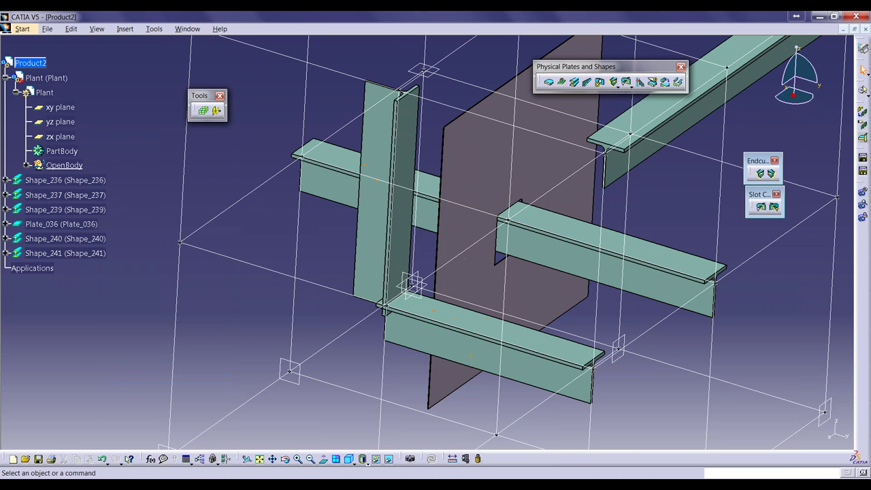
click(87, 253)
right_click(86, 253)
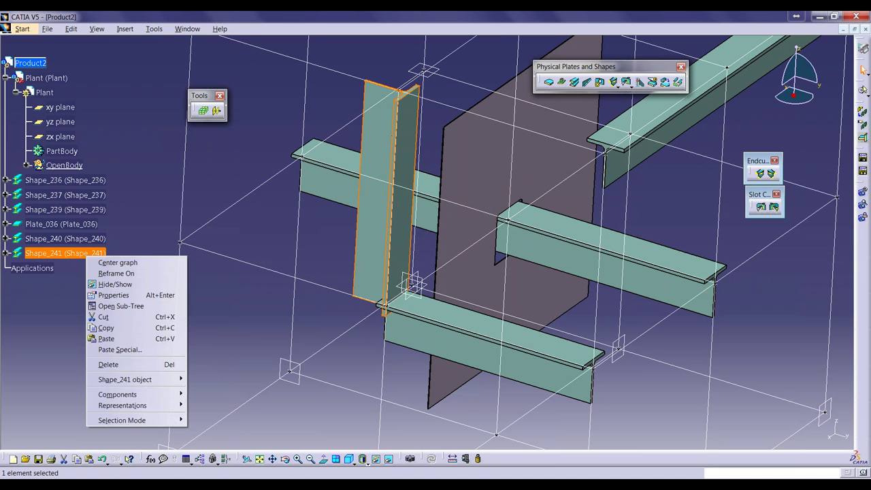
click(153, 364)
click(416, 296)
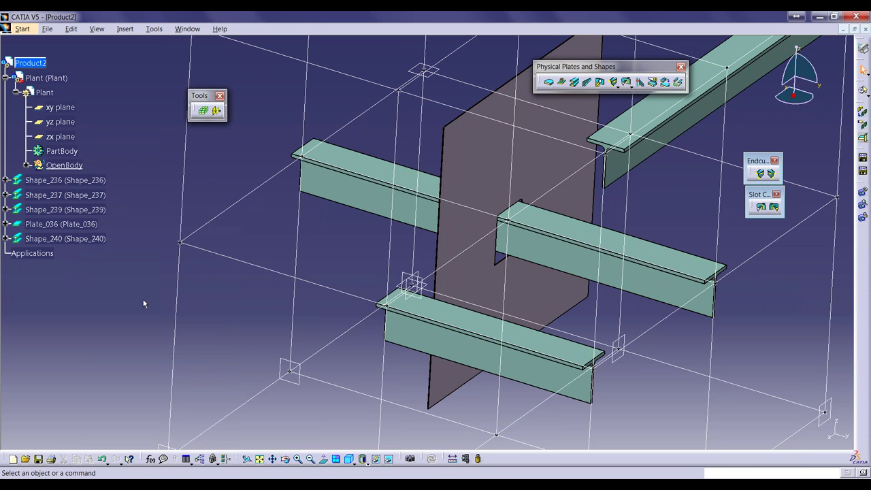
- Undo the deletions to restore the vertical tee Shape_241 and the knee bracket
key(ctrl+z)
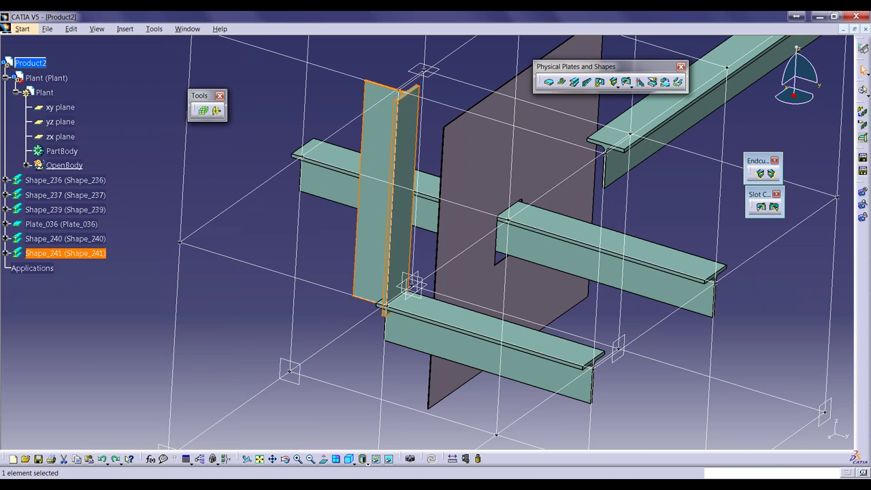
key(ctrl+z)
click(117, 282)
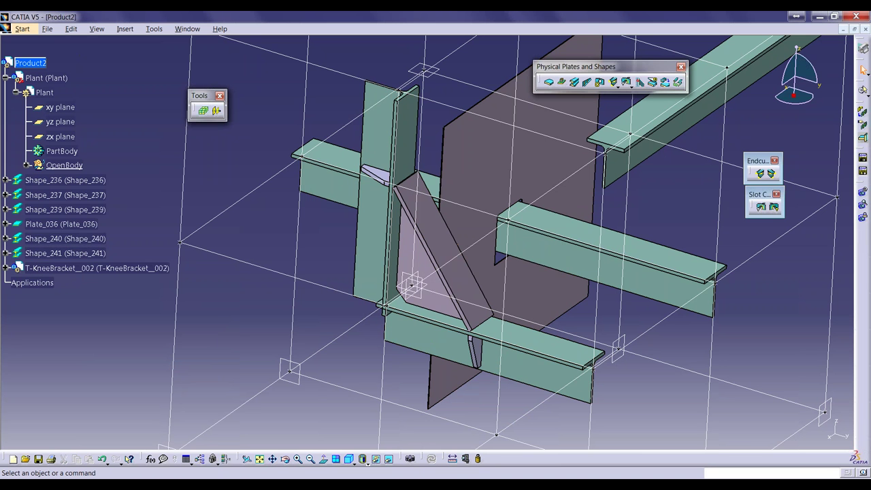
- Start a new Structure Design product and create a Plant grid with two 1000 mm spacings along X, Y and Z
click(28, 29)
mouse_move(61, 52)
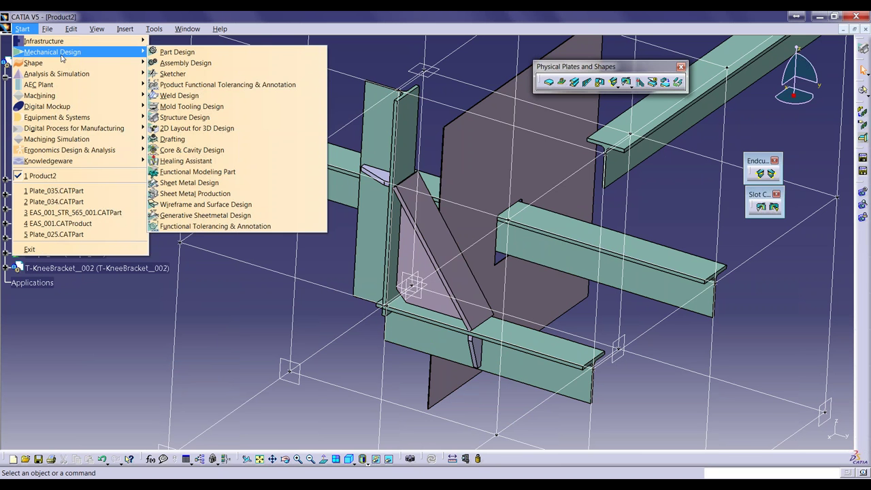
click(198, 117)
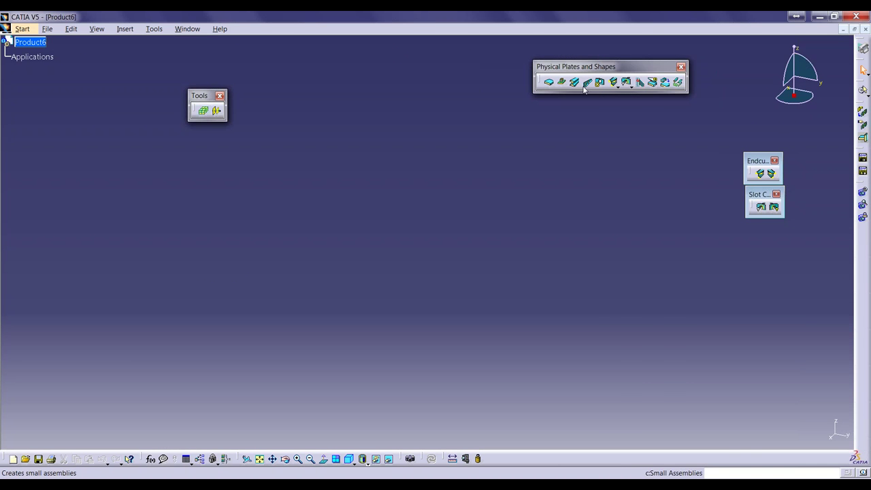
click(203, 110)
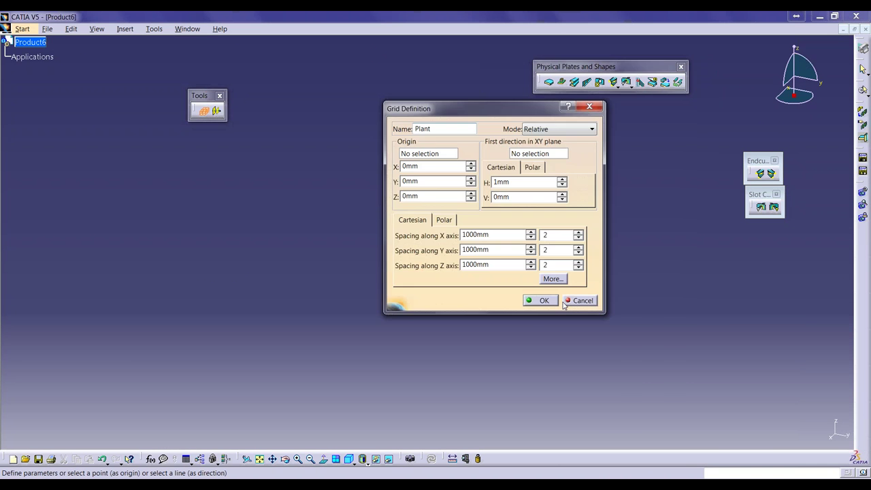
click(546, 301)
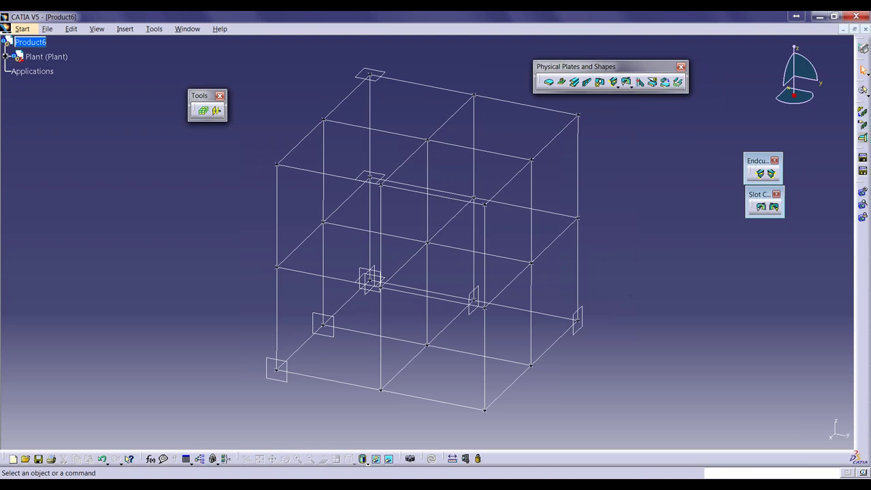
- Place a point-to-point shape from grid point 1000, 0, 1000 mm across both bays to the opposite grid point along Y
click(575, 81)
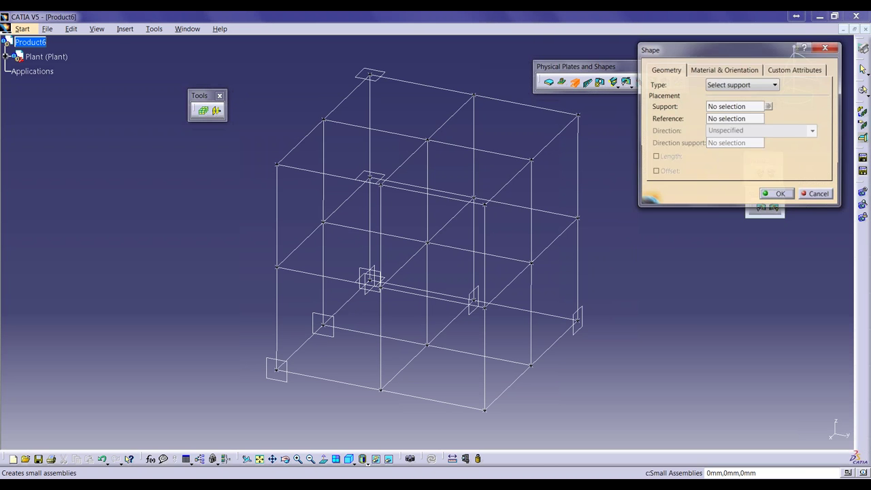
click(732, 85)
click(733, 99)
click(323, 223)
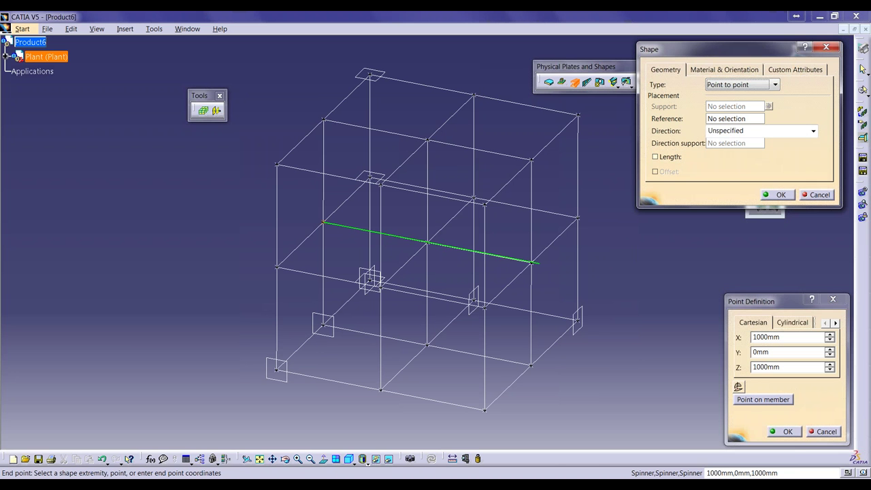
click(531, 261)
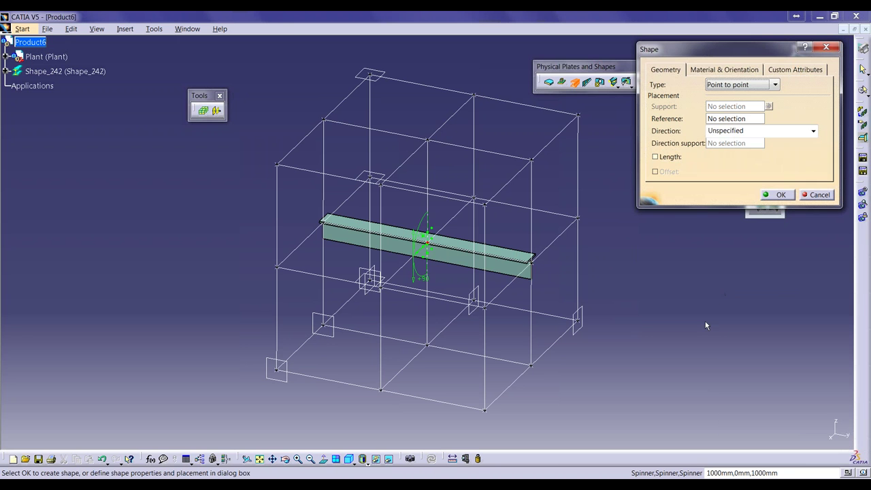
click(775, 195)
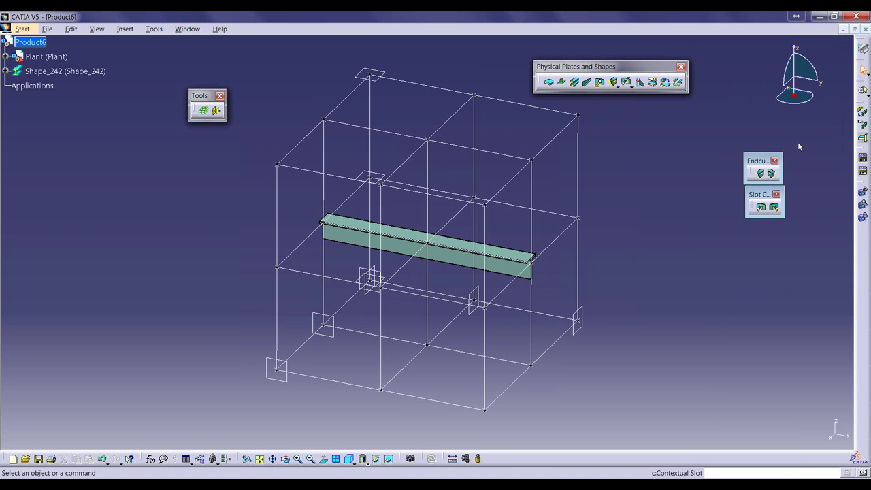
- Create a support-and-contour plate on Plane.2 with 0mm offset, using a sketched rectangle around the shape's cross-section as contour
click(548, 82)
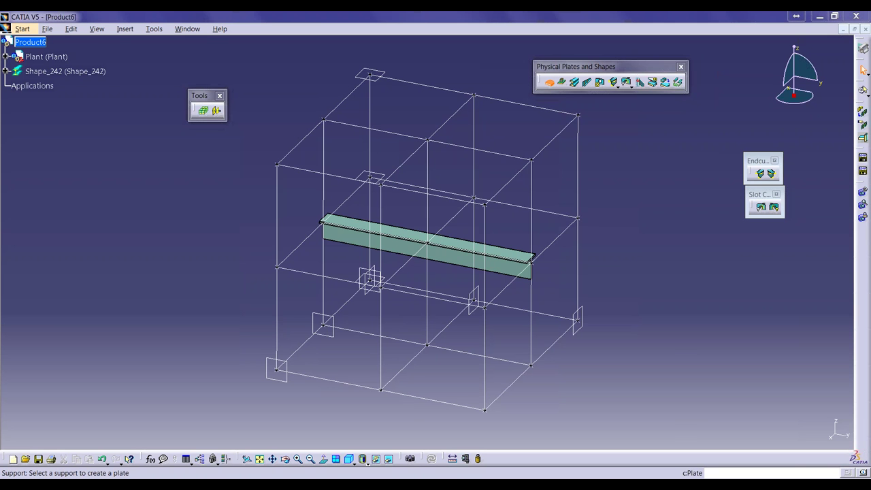
click(476, 318)
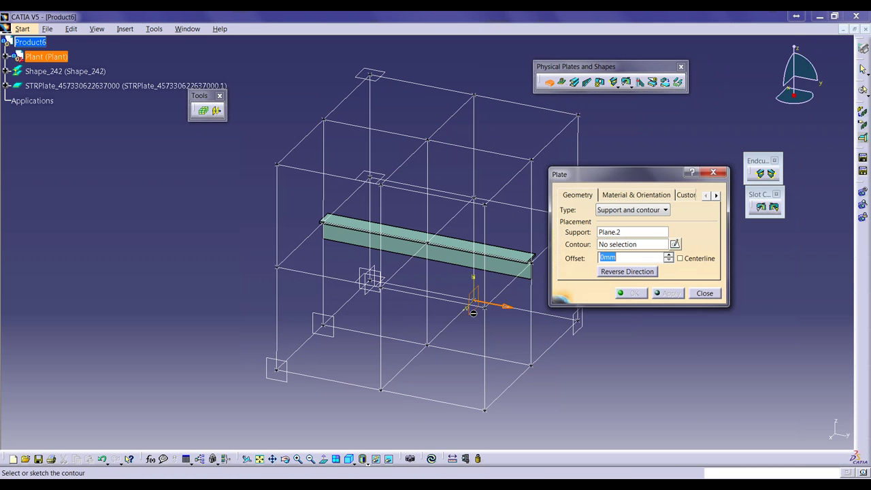
click(674, 244)
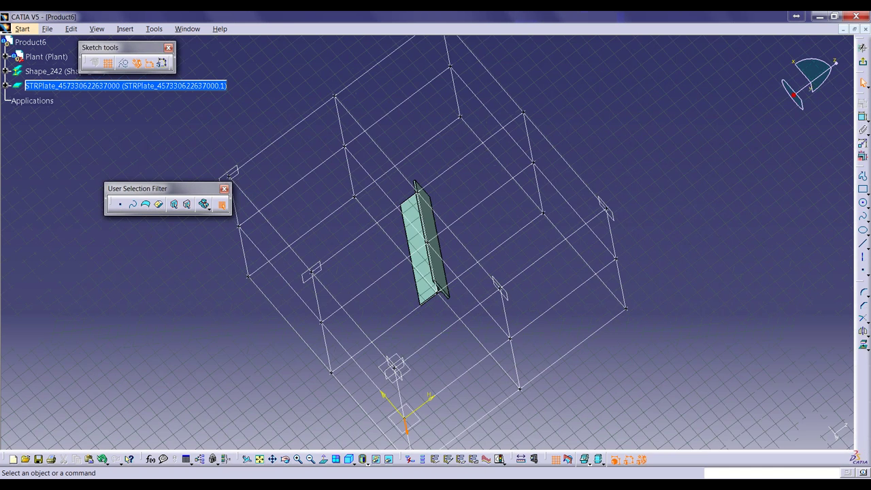
click(862, 189)
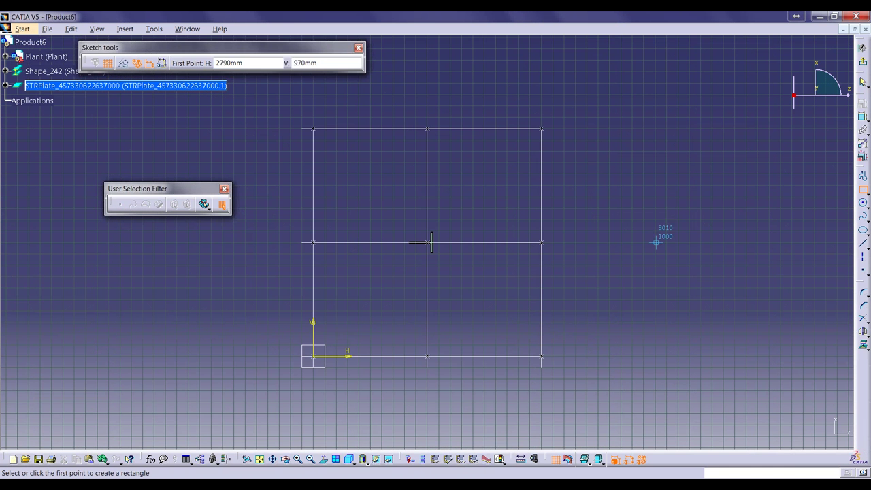
click(368, 183)
click(499, 296)
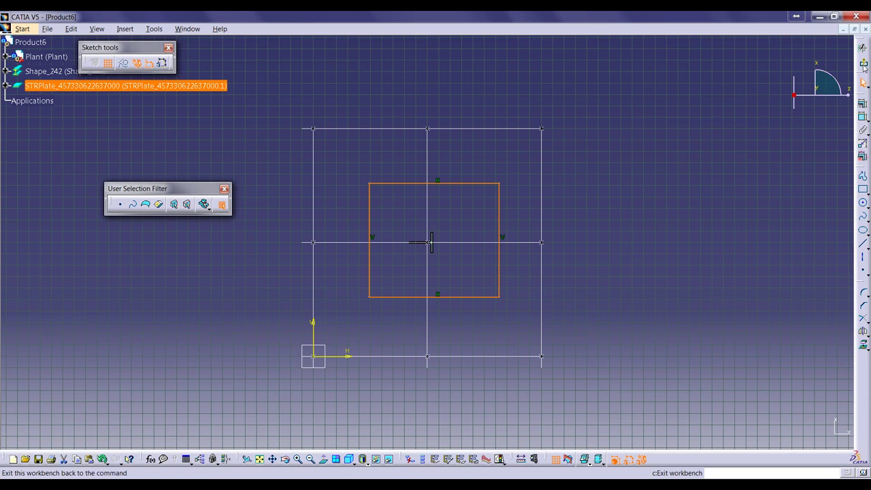
click(863, 66)
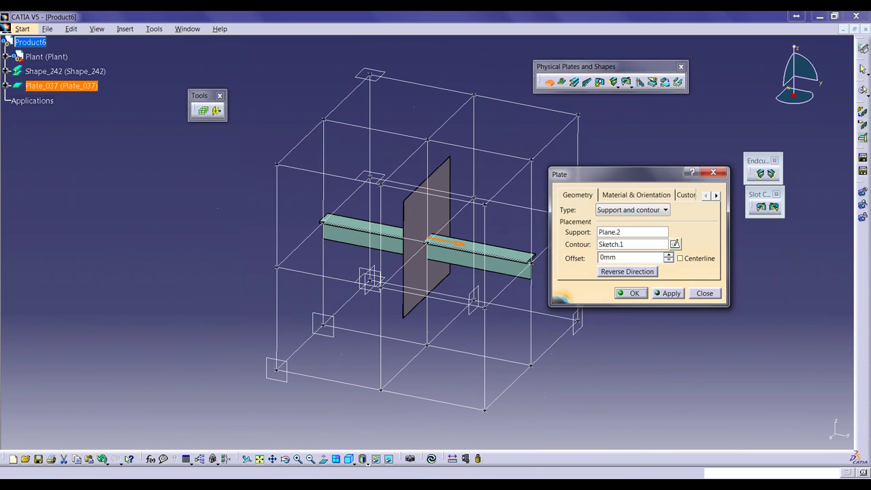
click(633, 293)
- Undock the Miscellaneous tools and place them in the modelling area beside the plate and tee
middle_drag(684, 238, 684, 203)
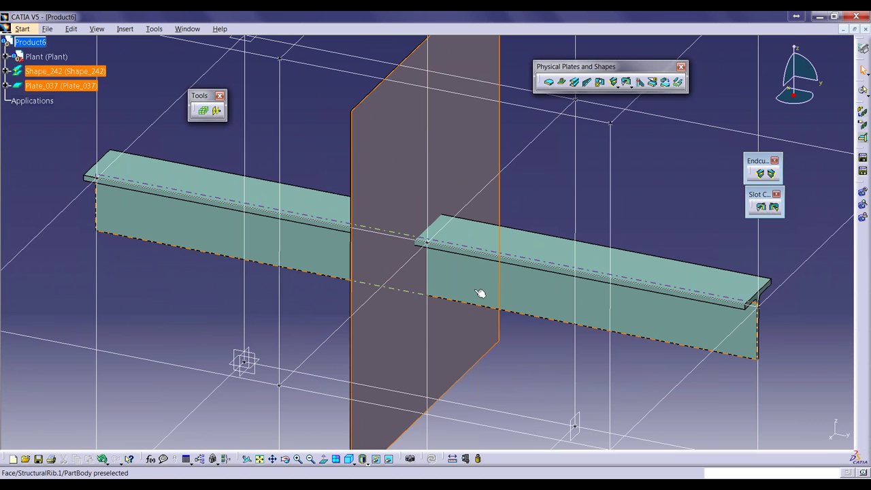
click(605, 255)
click(702, 223)
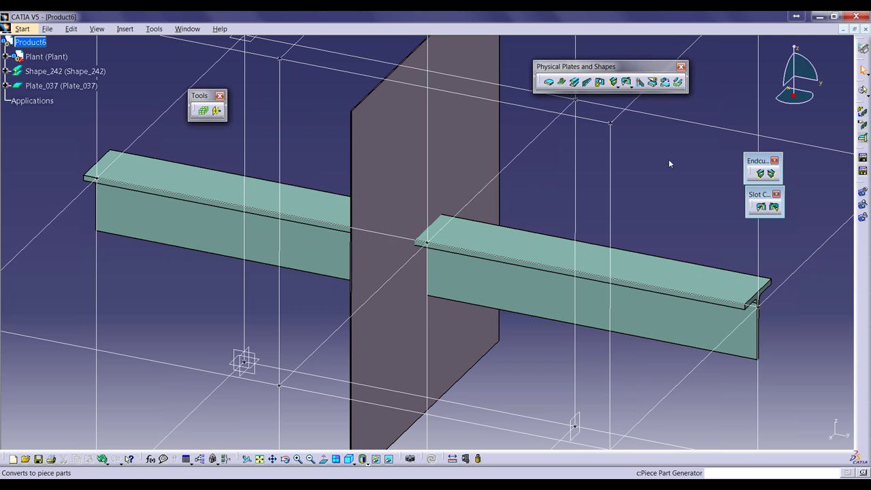
drag(659, 163, 640, 145)
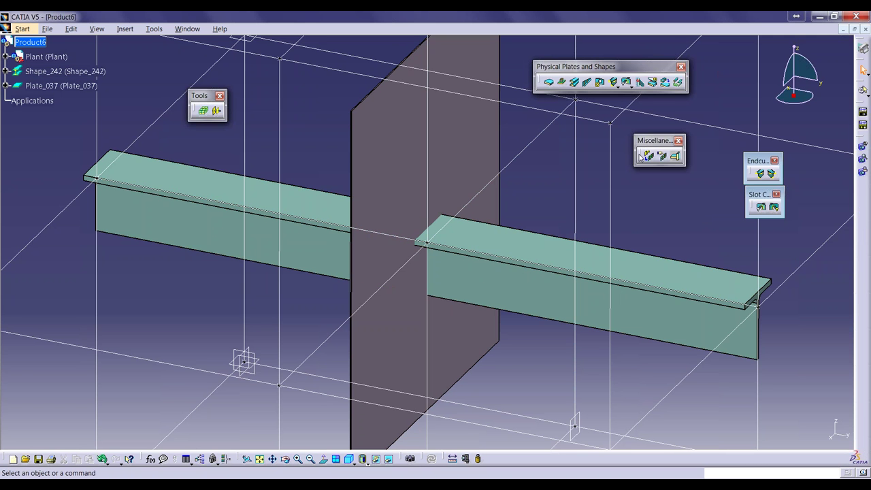
- Cope Plate_037 with Shape_242 as the limiting element, using the Remove strategy
click(676, 157)
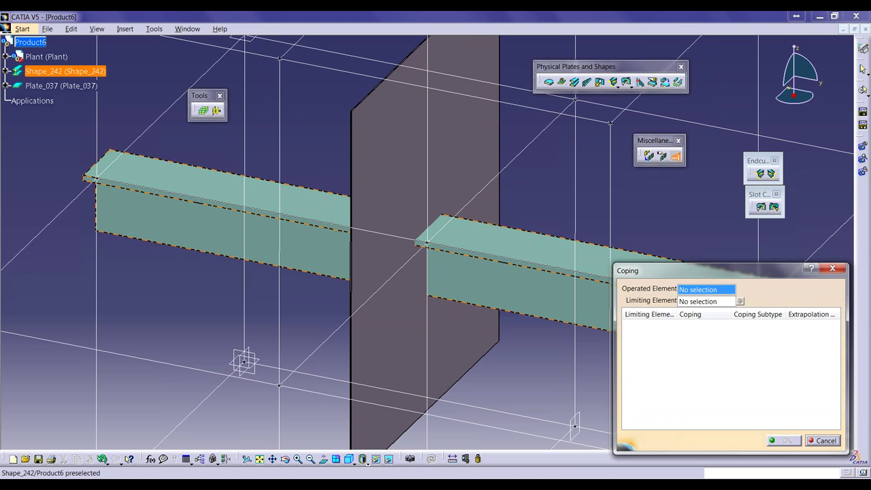
click(449, 154)
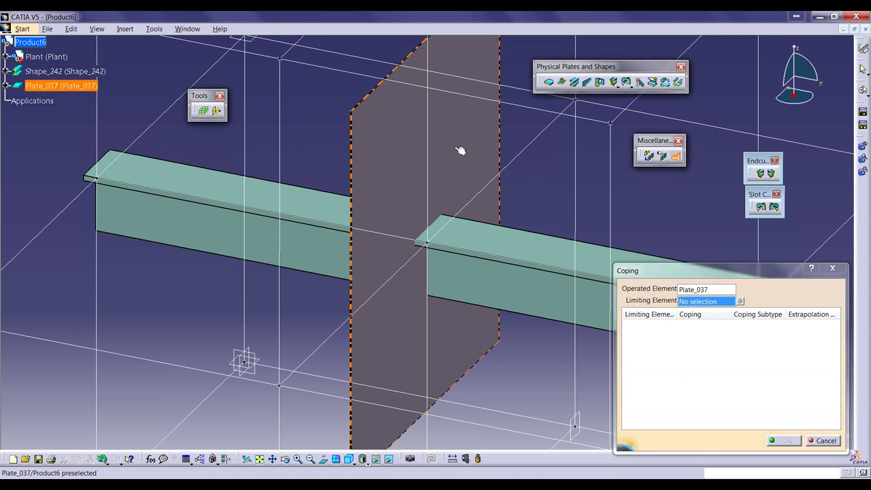
click(518, 304)
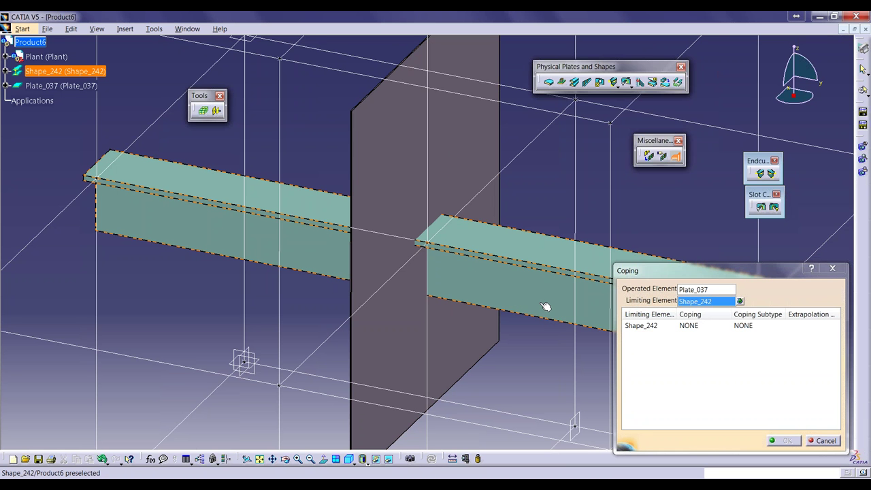
drag(666, 276, 559, 158)
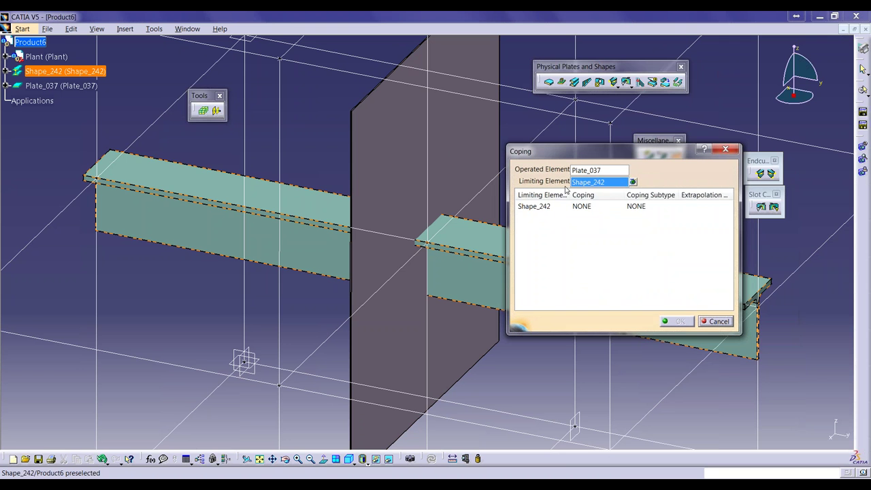
click(583, 208)
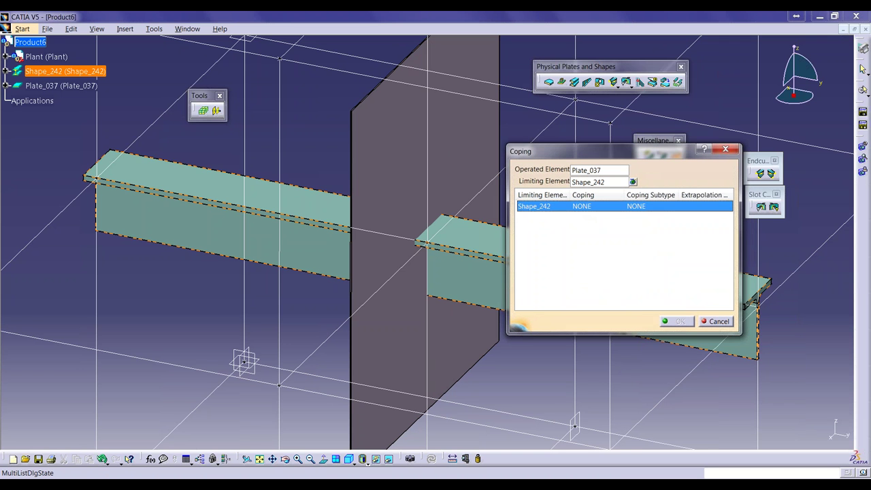
right_click(583, 208)
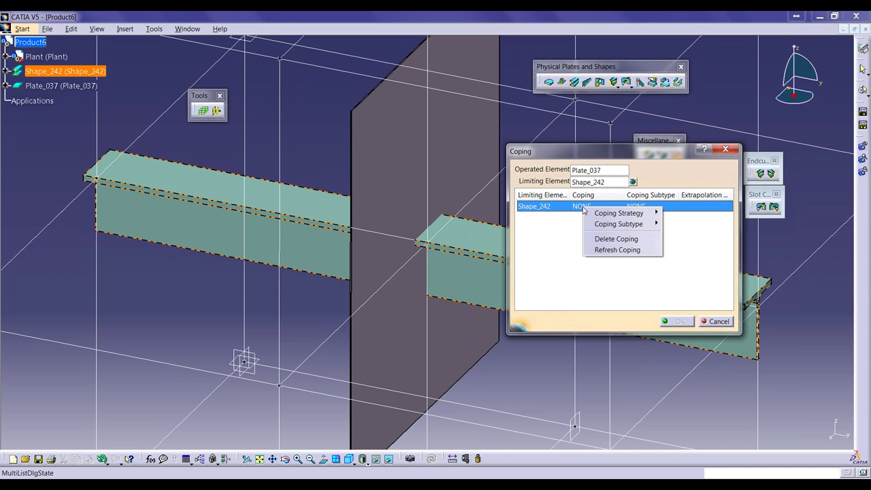
mouse_move(589, 216)
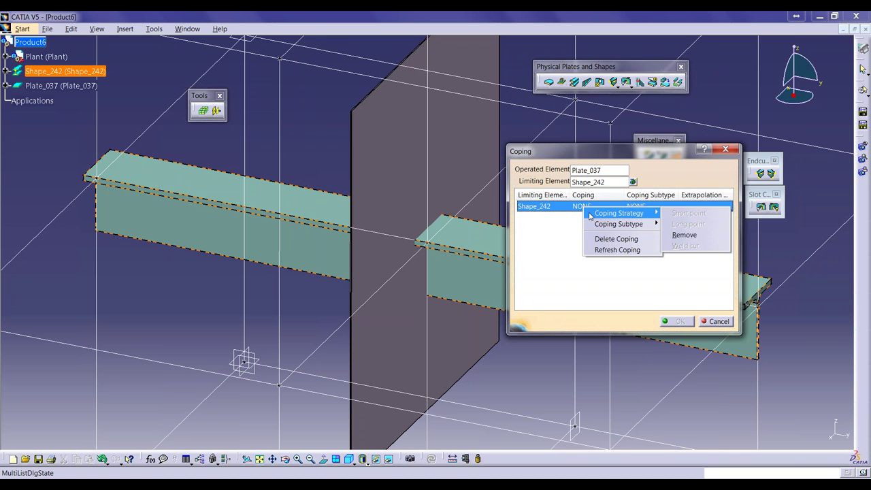
click(697, 236)
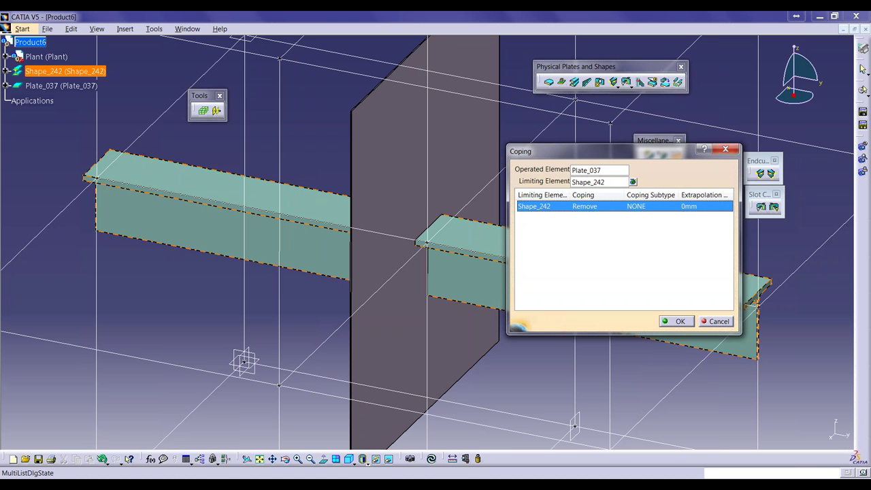
click(677, 321)
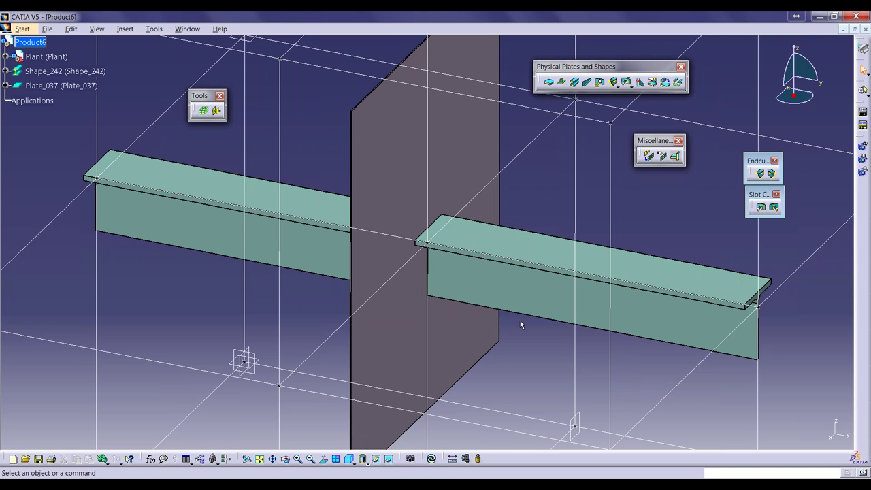
- Open the coped plate in a new window and examine the cut at the tee's crossing
middle_drag(513, 322, 513, 367)
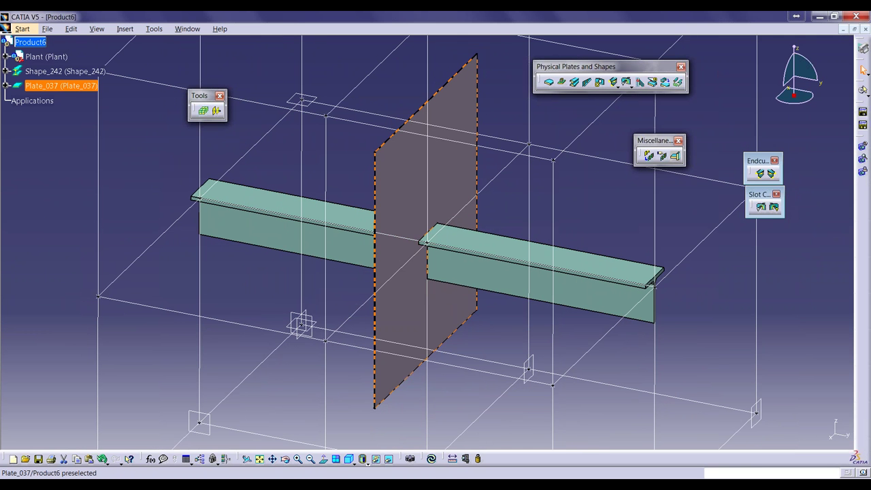
right_click(66, 88)
mouse_move(118, 216)
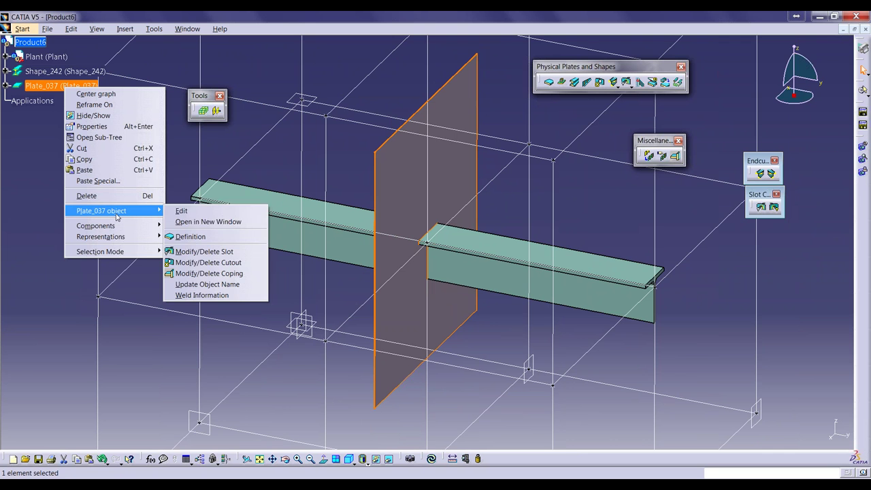
click(207, 222)
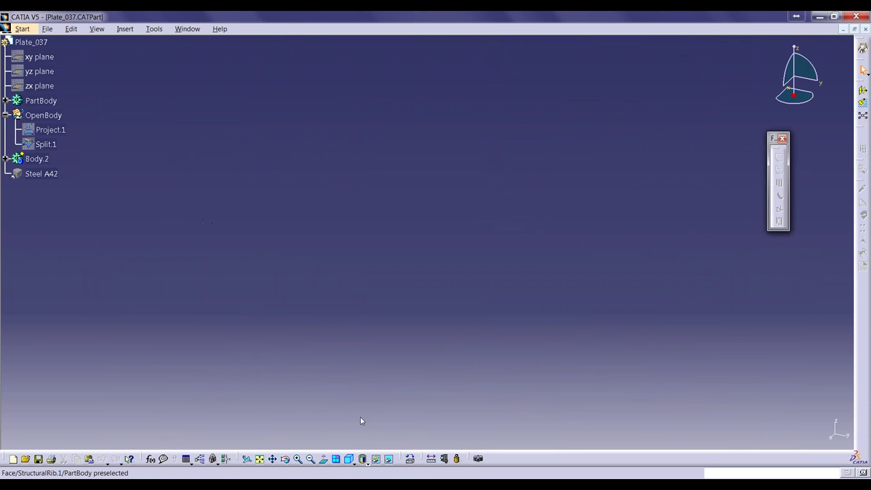
click(259, 458)
middle_drag(538, 325, 464, 251)
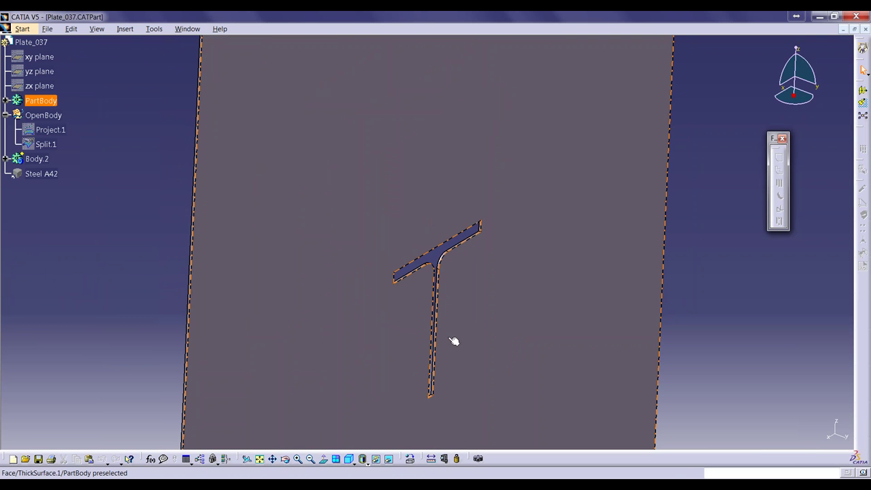
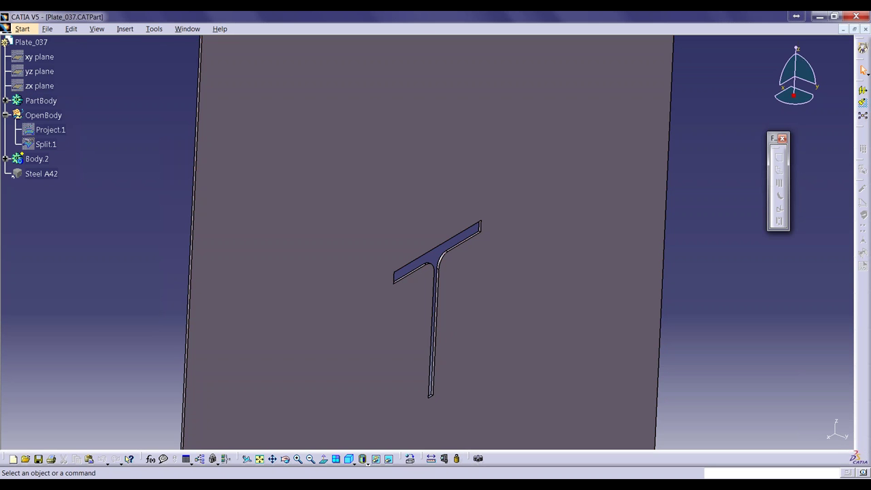
- Return from the plate's part window to Product6 and switch to the Product2 document
click(187, 28)
click(201, 99)
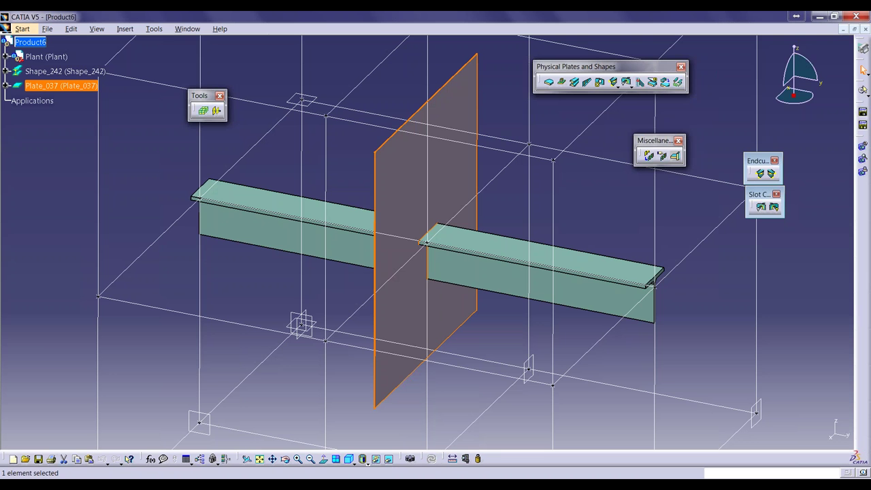
click(187, 28)
click(205, 90)
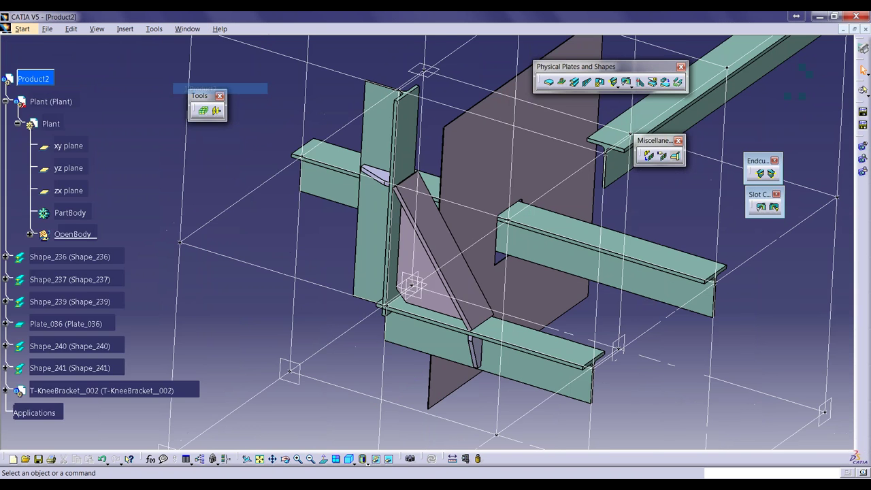
- Start a new report definition for Product2 and title the report TEST
middle_drag(362, 338, 439, 251)
middle_drag(340, 218, 355, 217)
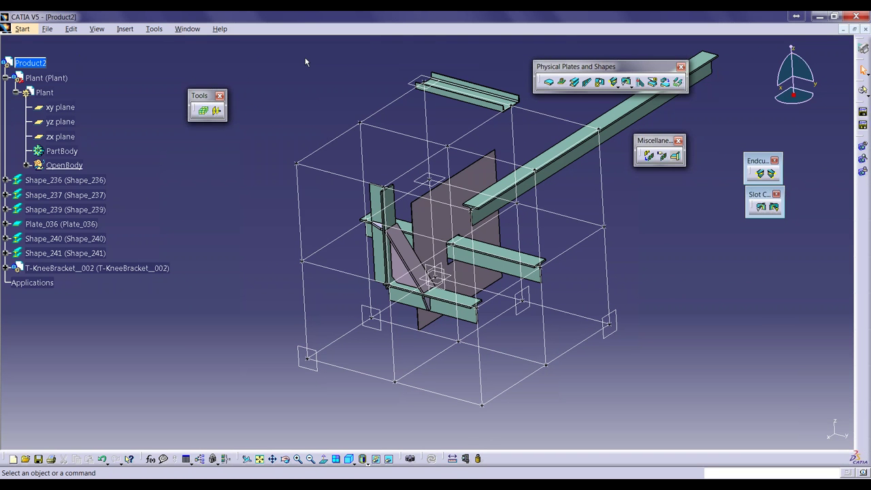
click(159, 31)
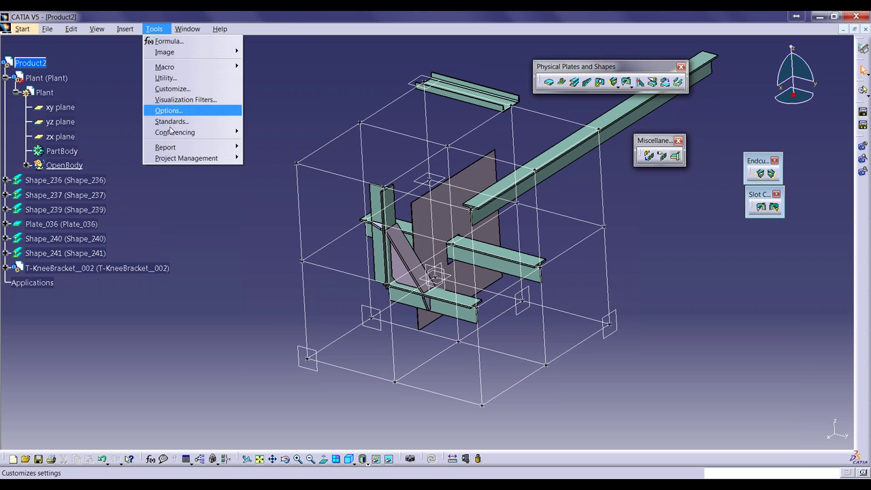
mouse_move(172, 152)
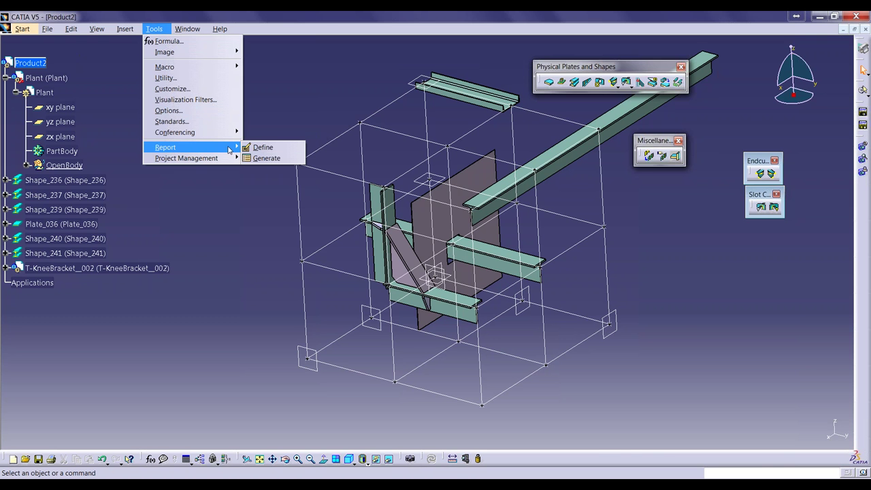
click(263, 149)
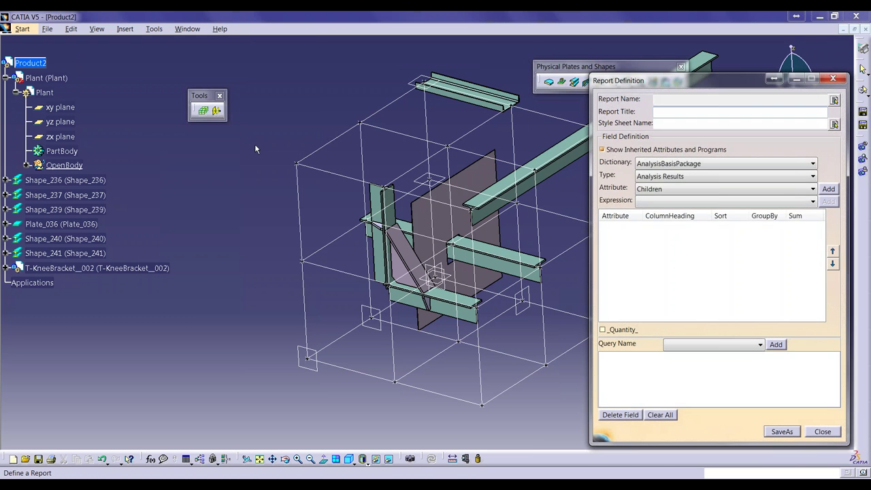
drag(610, 82, 328, 56)
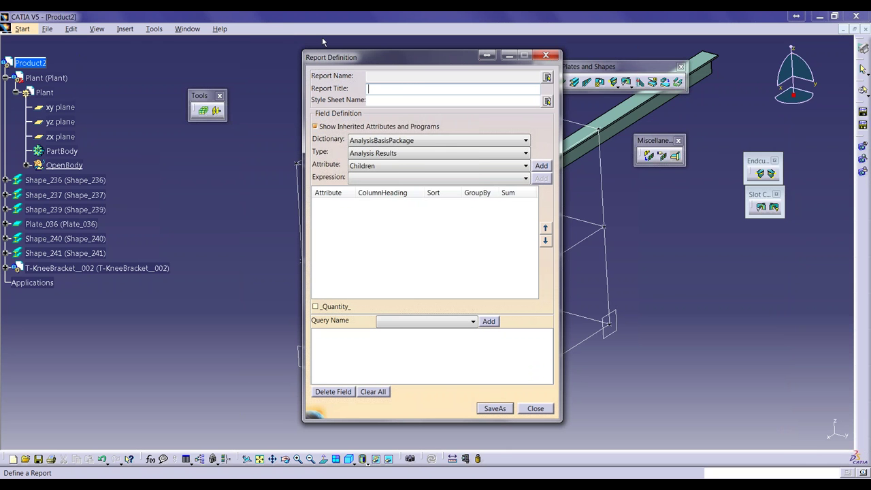
text(TEST)
- Set the report's dictionary to Standard with the Document type and review the attributes it offers
click(501, 143)
drag(526, 189, 528, 359)
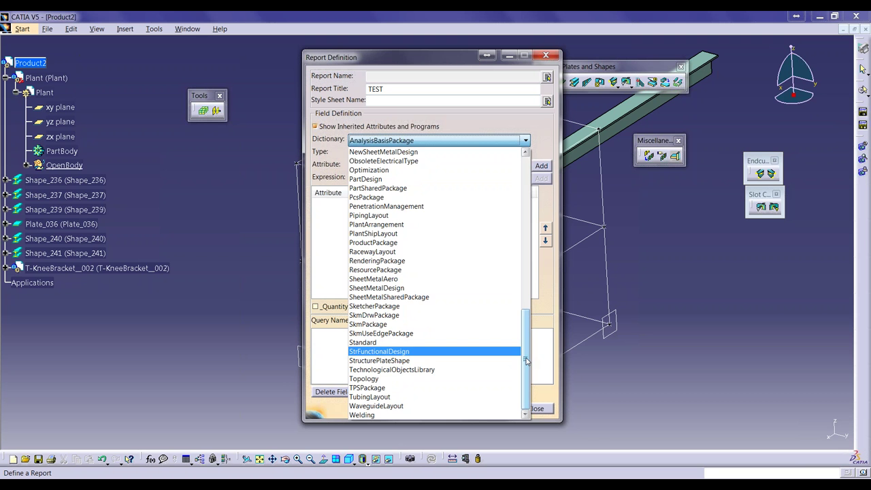
drag(527, 361, 521, 381)
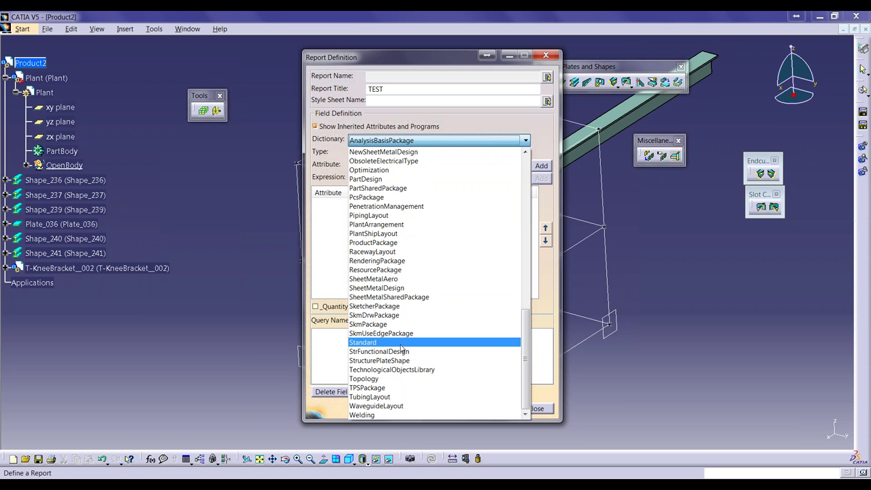
click(402, 342)
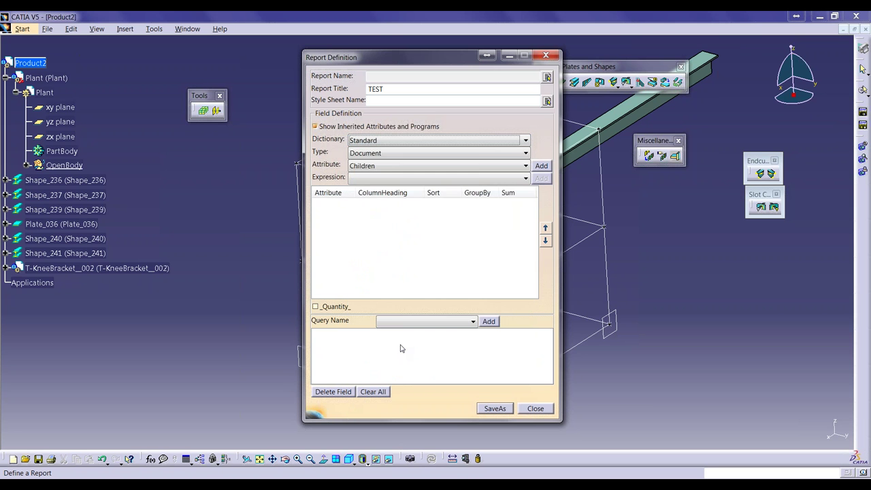
click(366, 154)
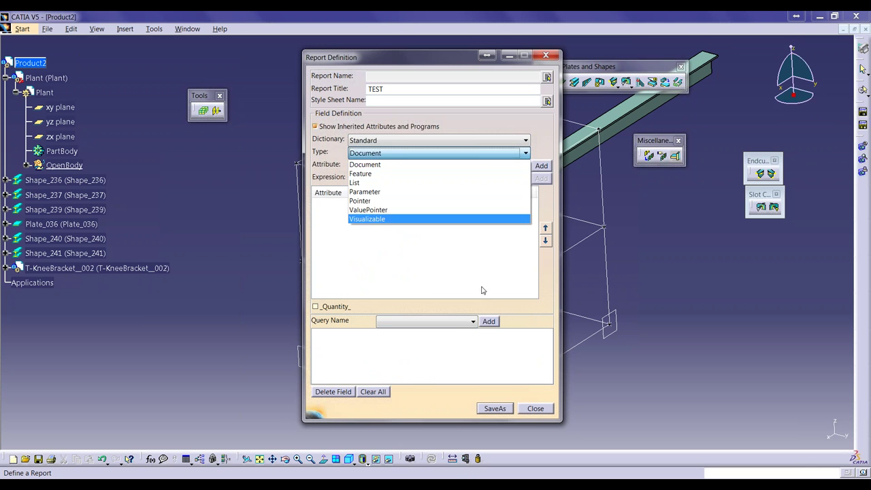
click(364, 164)
click(395, 167)
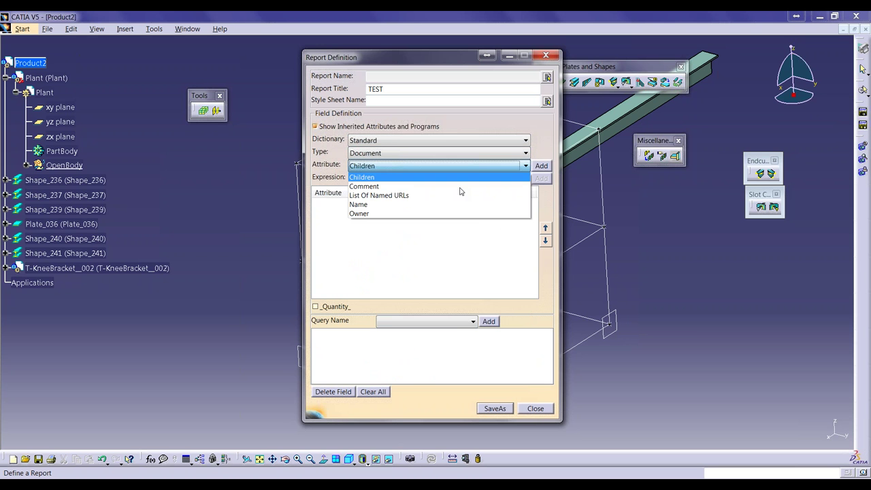
click(530, 279)
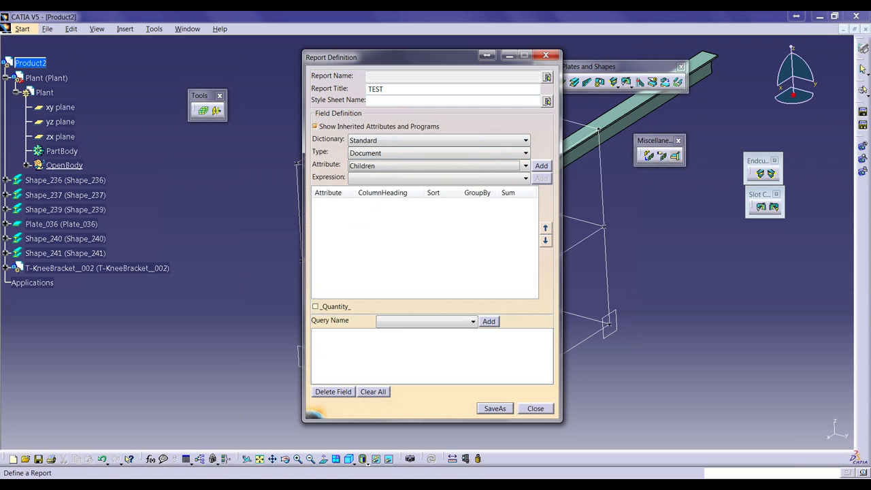
- Set the dictionary to StructurePlateShape with type STRMember and add the Name attribute to the report
click(505, 145)
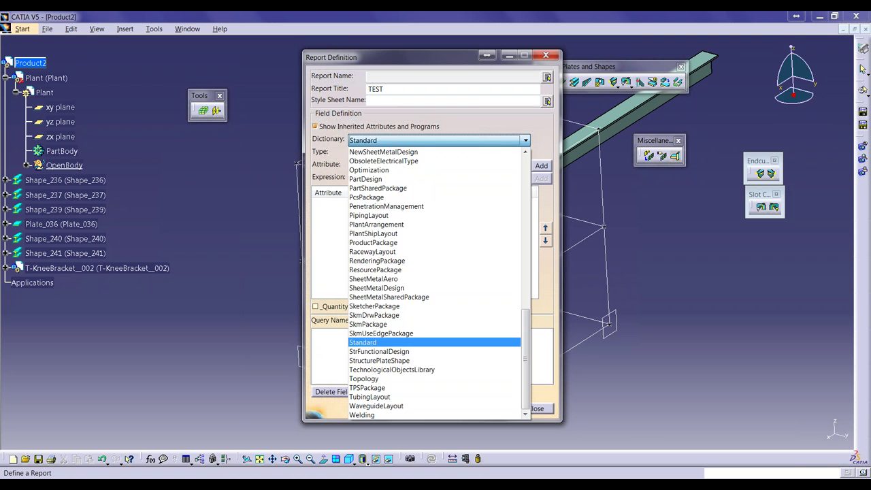
click(406, 361)
click(445, 154)
click(441, 154)
click(443, 166)
click(436, 171)
click(439, 166)
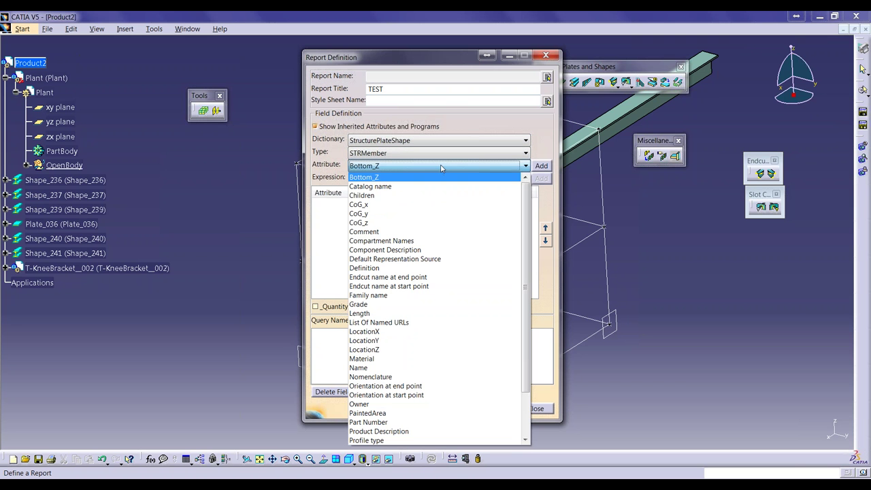
click(388, 371)
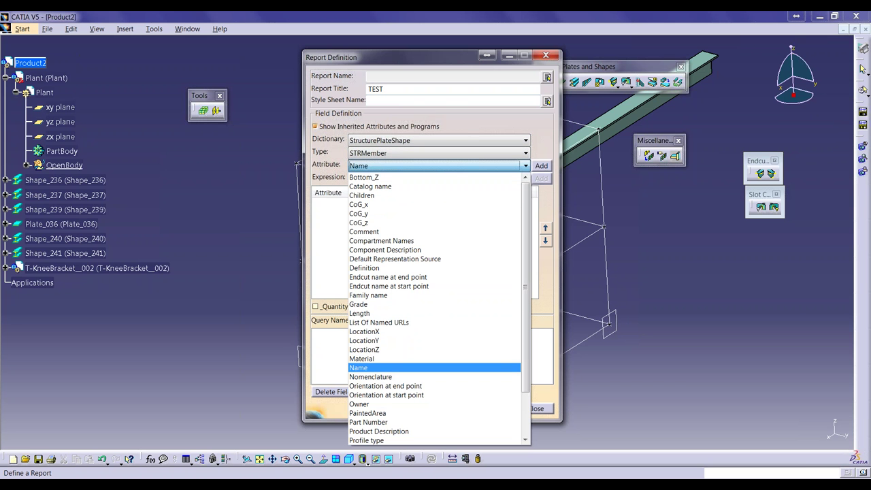
click(542, 168)
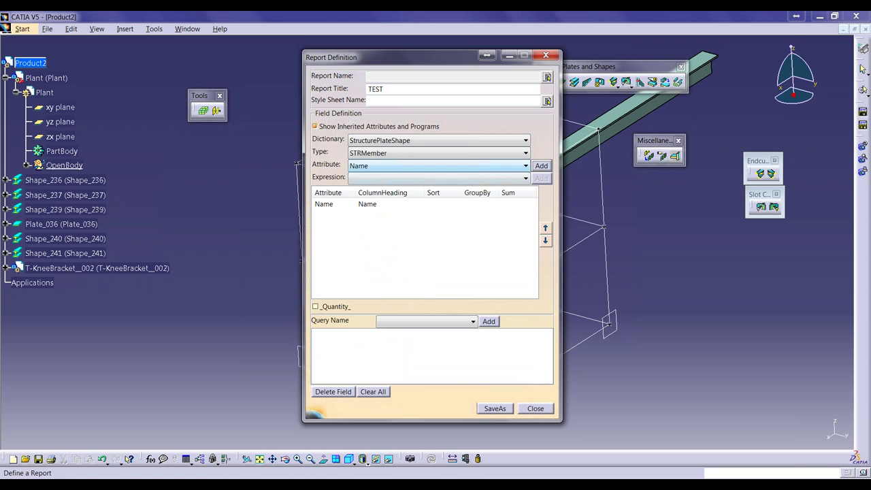
- Add the Material and Definition attributes as further report columns
click(375, 166)
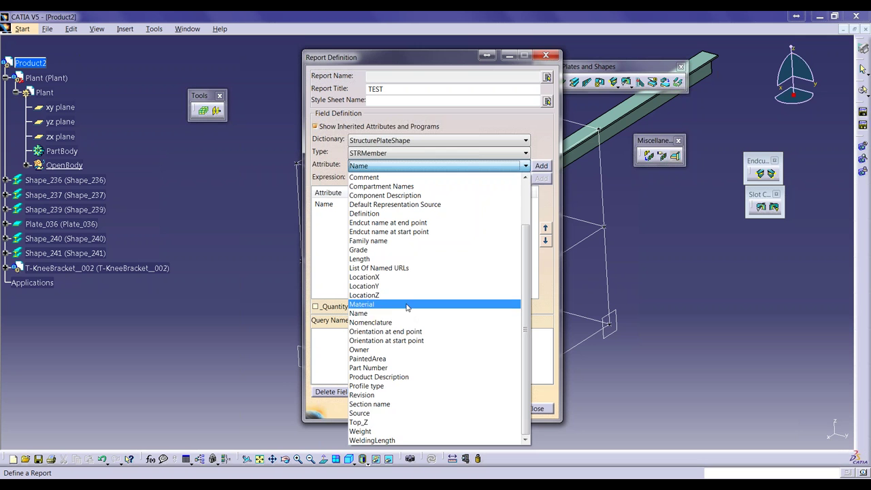
click(406, 305)
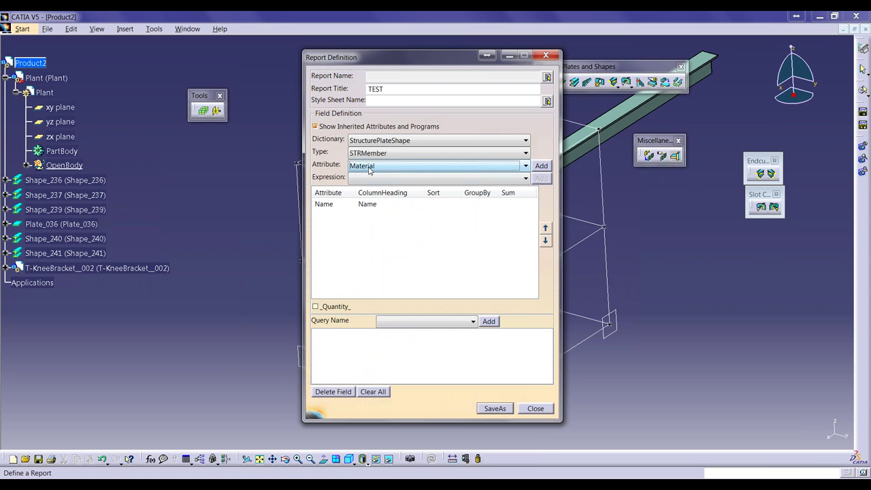
click(542, 166)
click(436, 172)
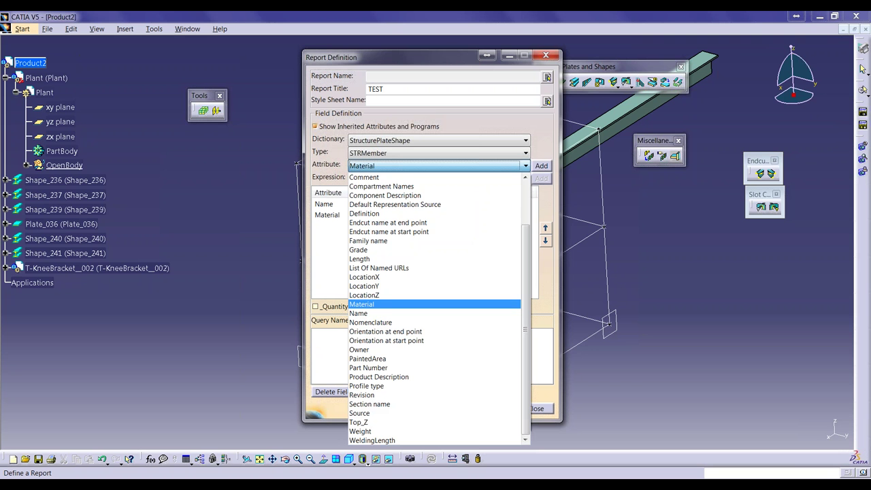
drag(530, 351, 530, 329)
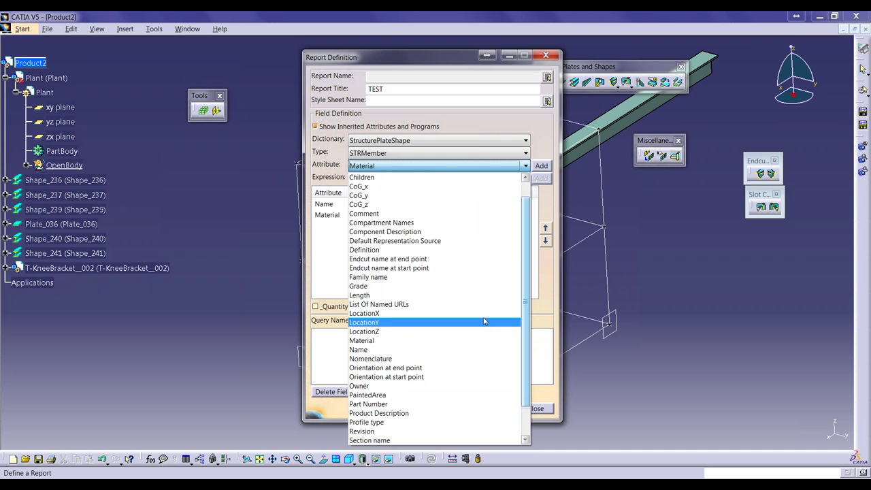
click(394, 251)
click(548, 166)
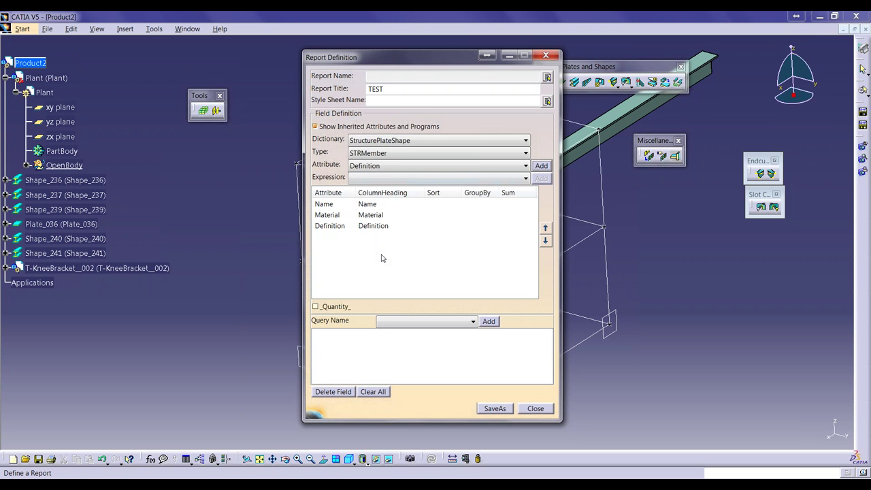
- Save the report definition as BOM.xml on the Desktop, overwriting the existing file, and close the definition
click(491, 408)
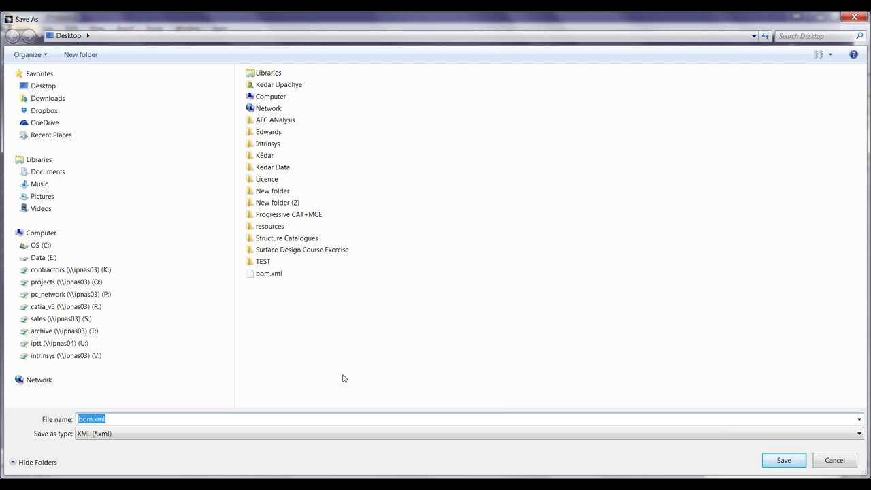
text(BOM)
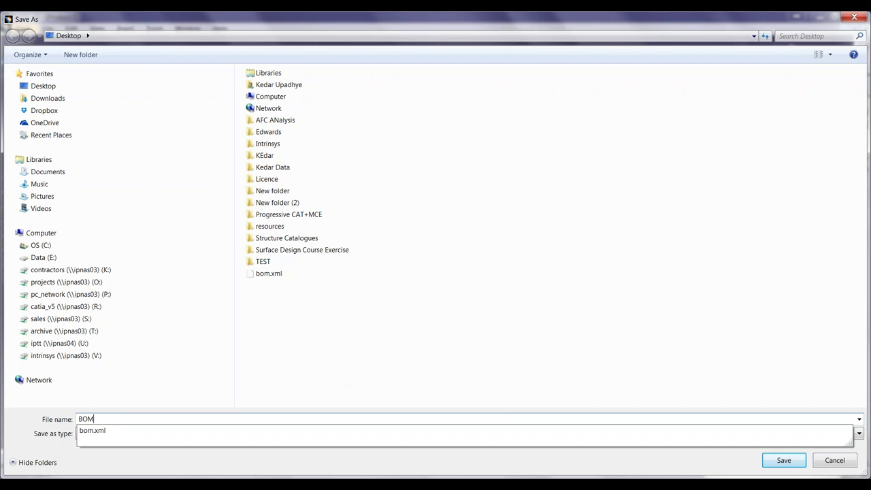
key(Return)
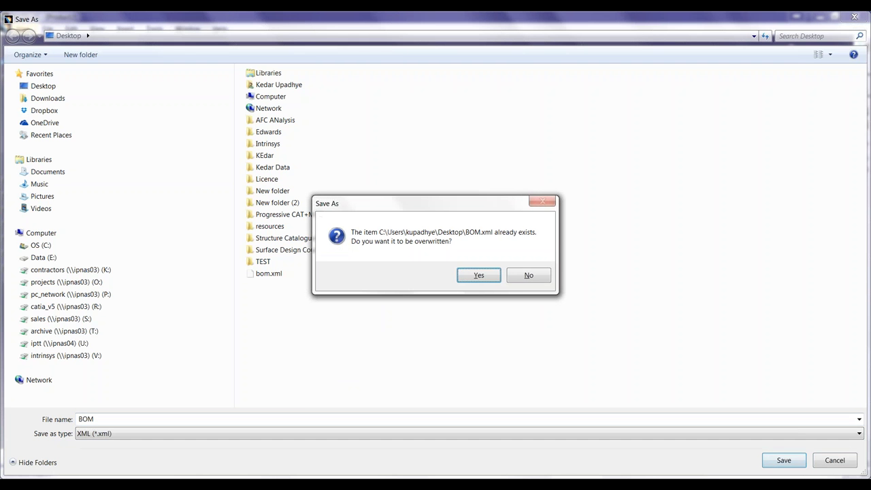
click(478, 275)
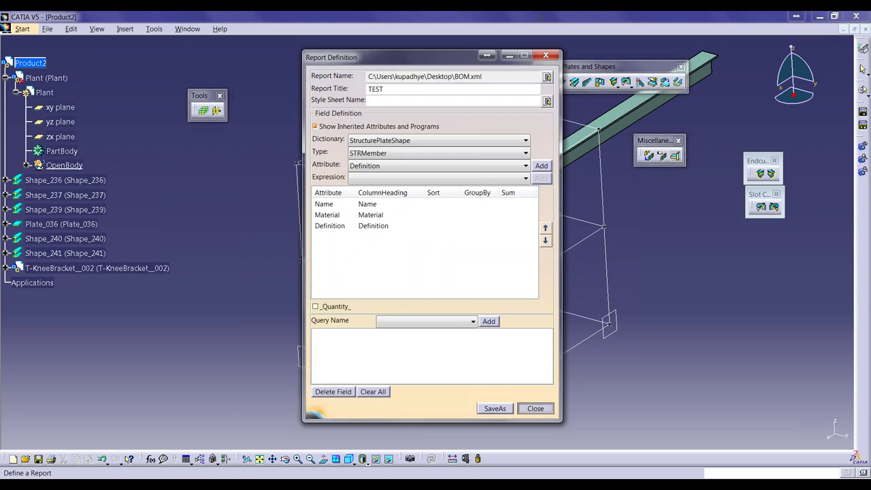
click(535, 408)
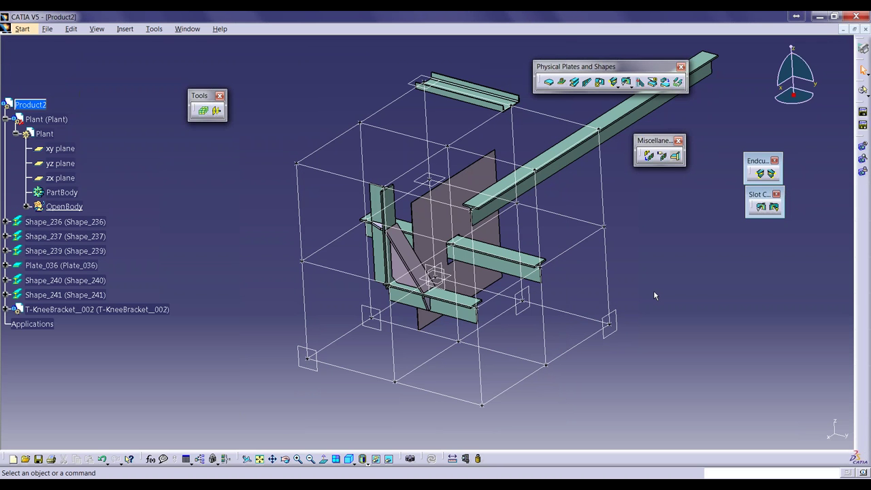
- Generate a report from bom.xml covering all objects in the document
click(154, 29)
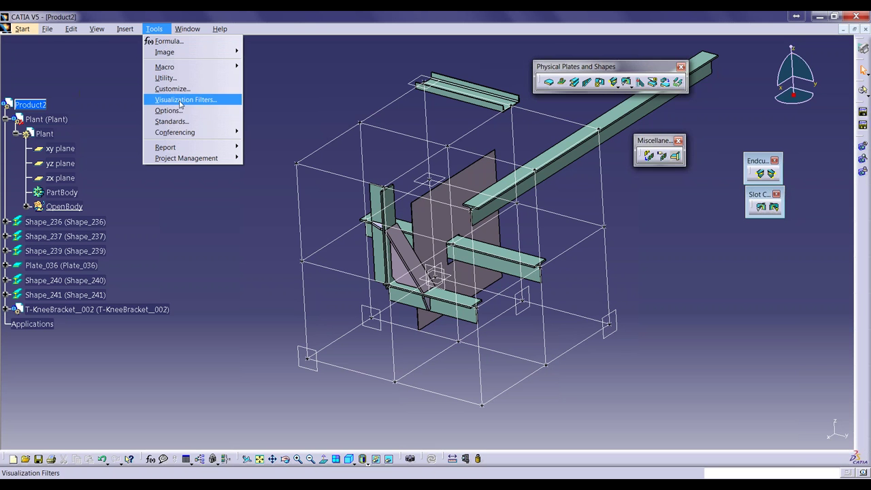
mouse_move(187, 145)
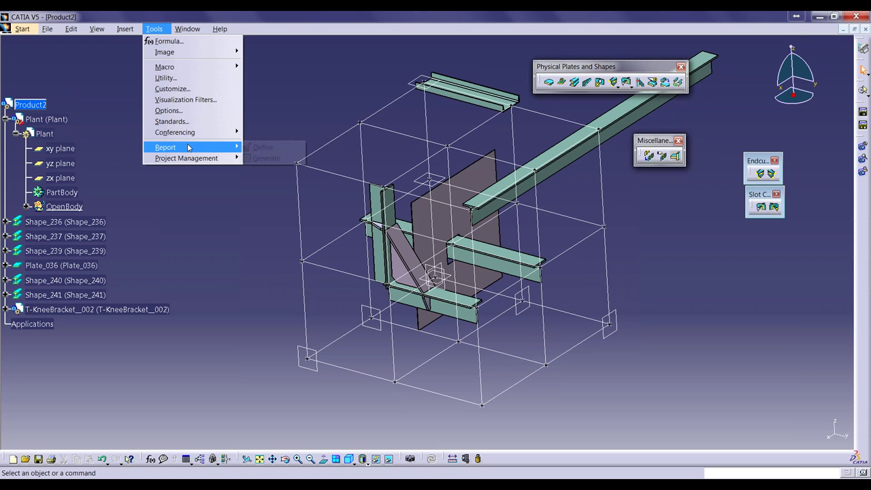
click(281, 161)
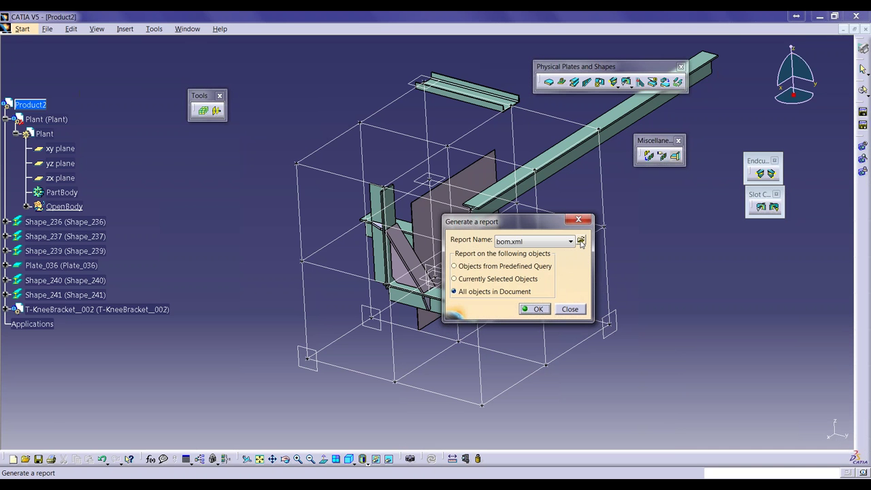
click(581, 242)
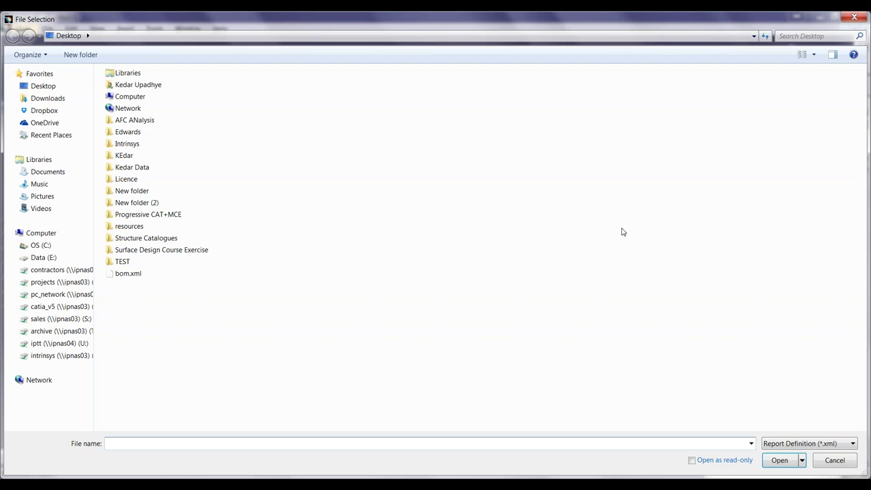
click(126, 276)
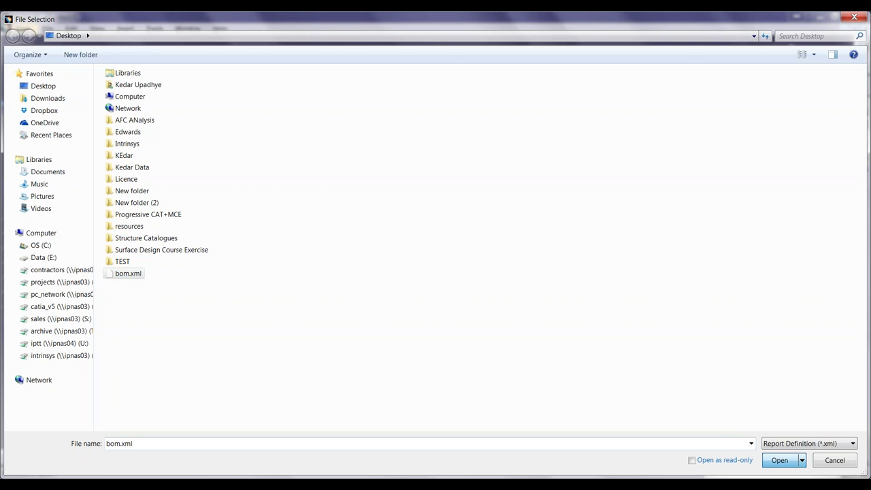
click(778, 460)
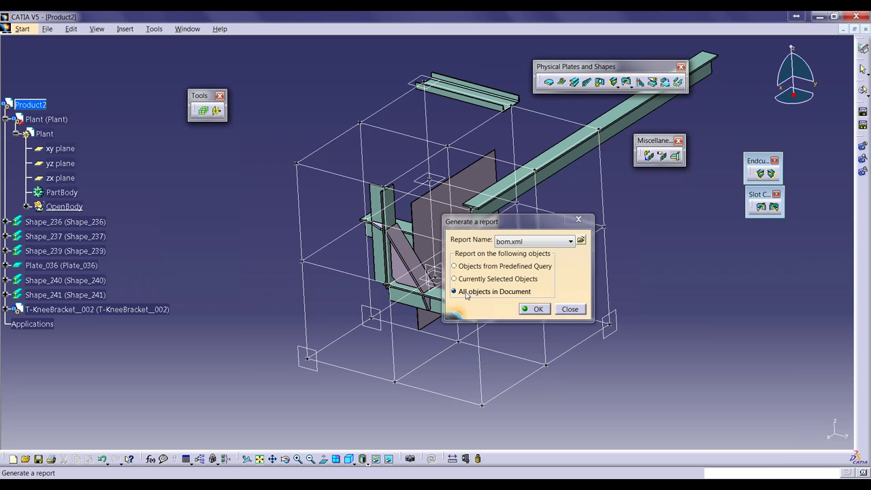
click(536, 308)
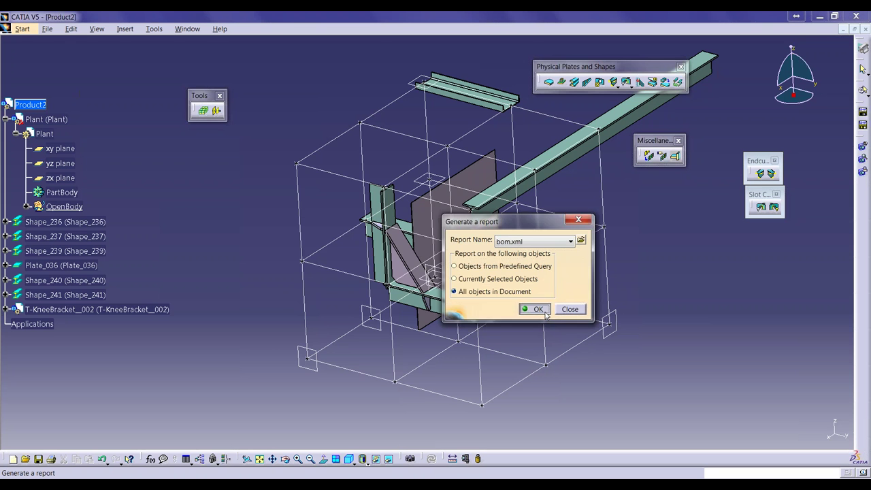
- Examine the Name, Material and Definition columns of the TEST report, and close the report and its generation dialog
drag(286, 201, 42, 105)
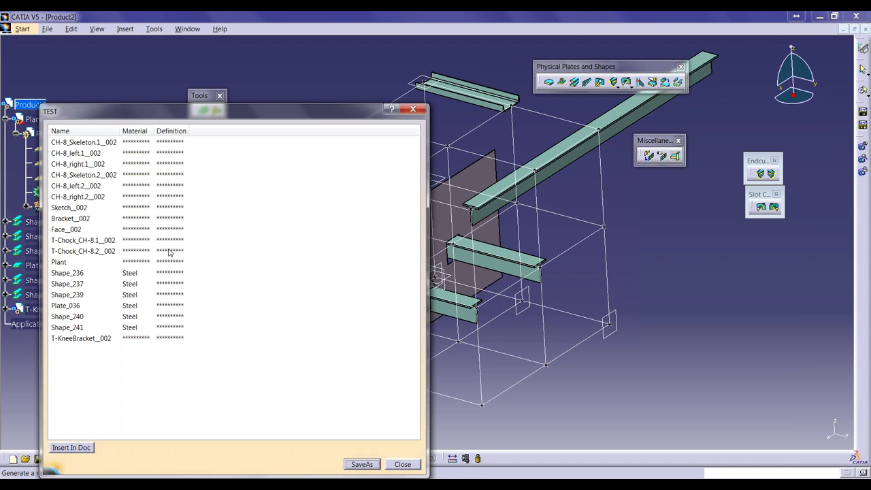
click(412, 109)
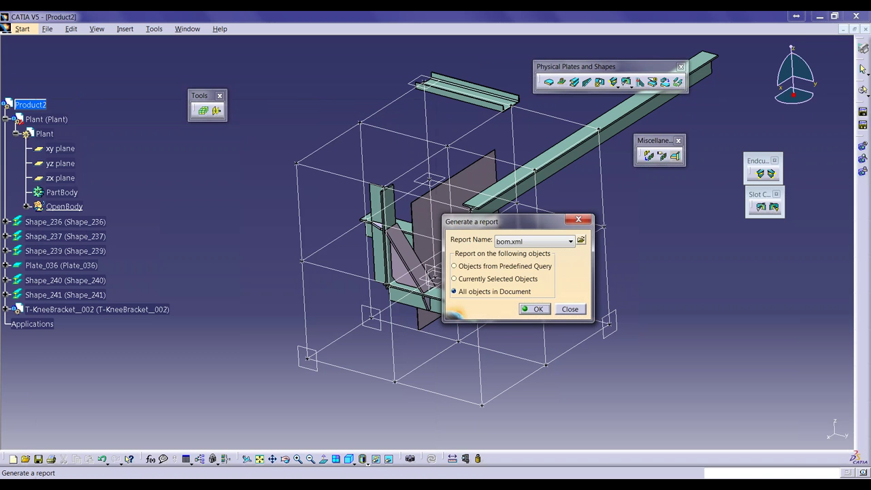
click(569, 309)
- Review the product properties of Shape_236, including its part number and definition fields, and close them
click(71, 223)
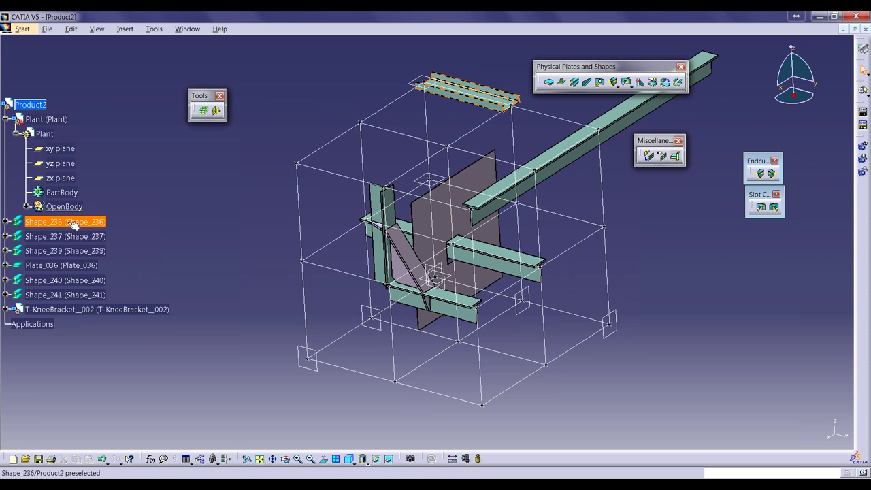
right_click(69, 222)
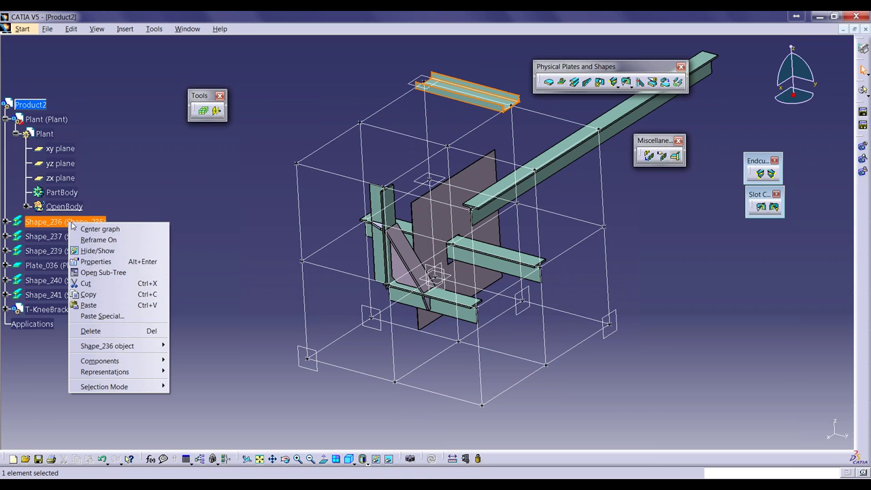
click(111, 262)
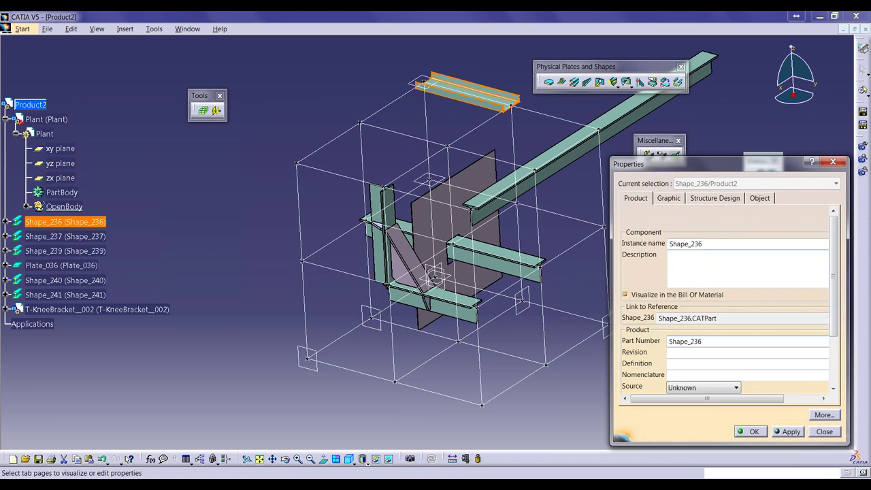
drag(834, 283, 837, 248)
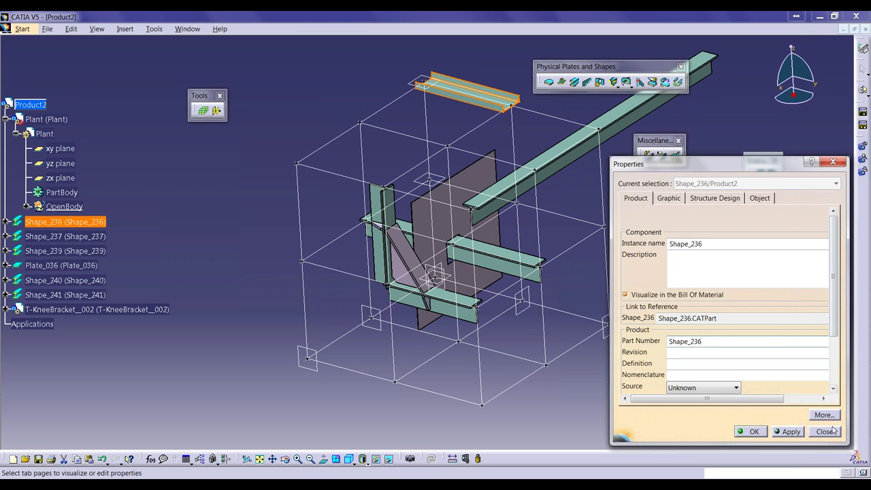
click(750, 431)
click(815, 415)
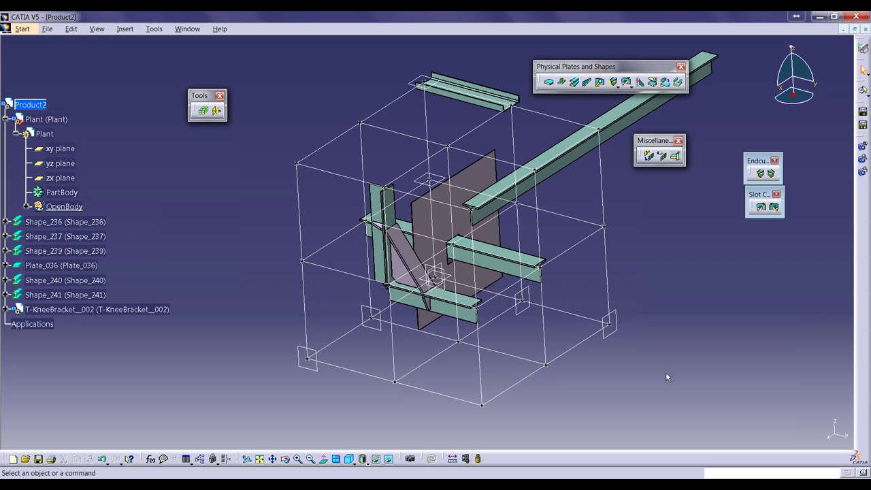
- Create a new drawing in the Drafting workbench
click(22, 30)
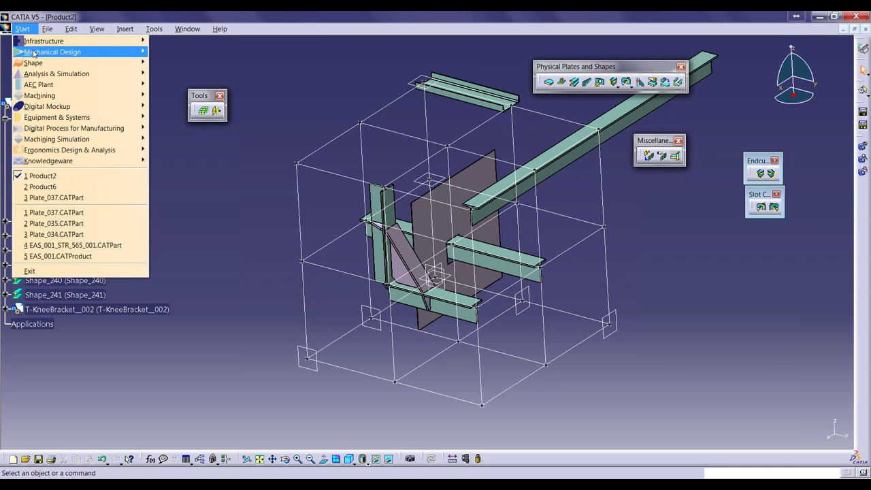
mouse_move(37, 53)
click(189, 140)
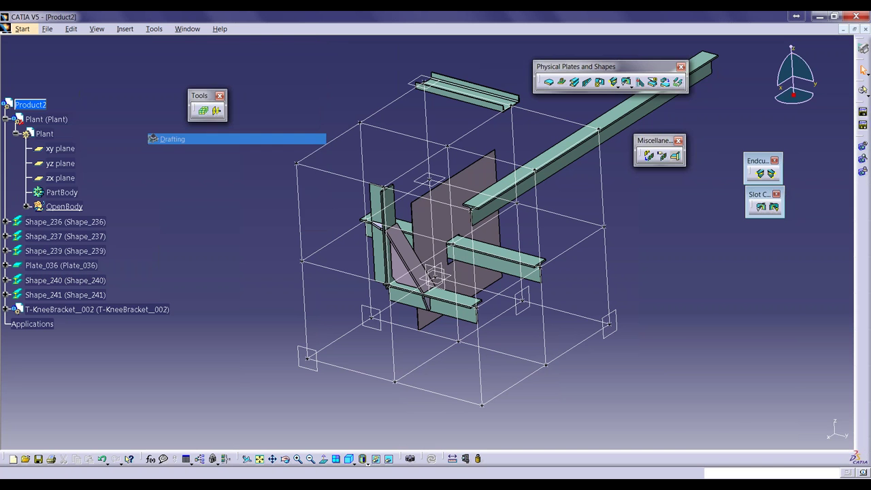
click(733, 431)
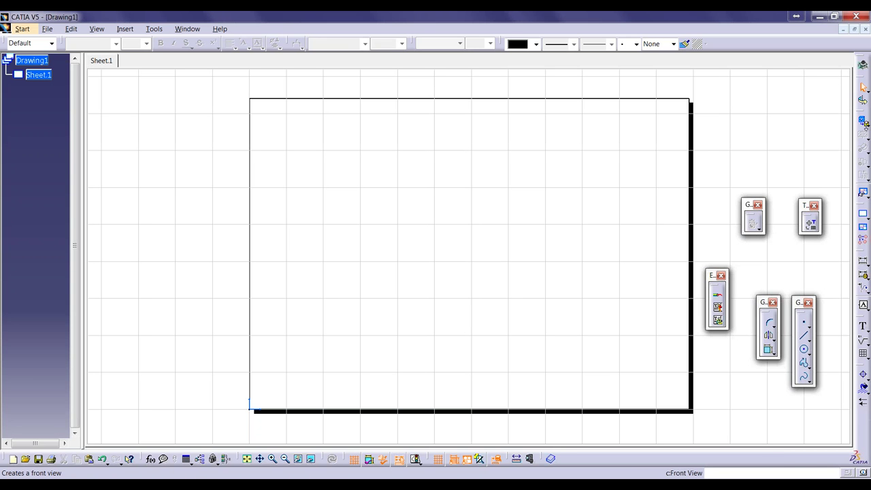
- Start a front view of the Product2 structure, using the large plate's face as the reference plane
click(862, 121)
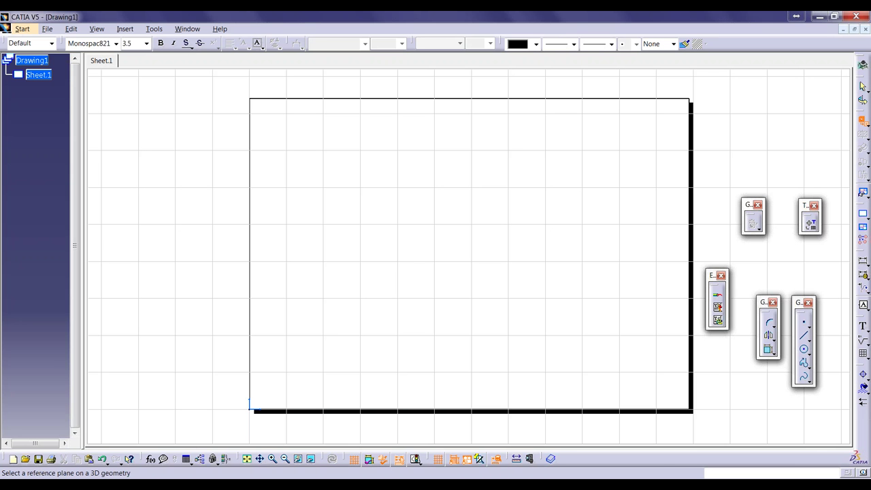
click(187, 29)
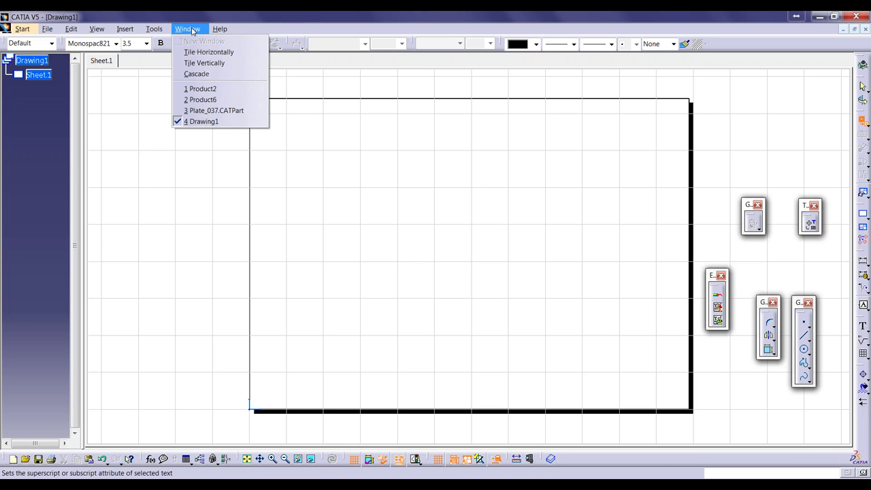
click(204, 88)
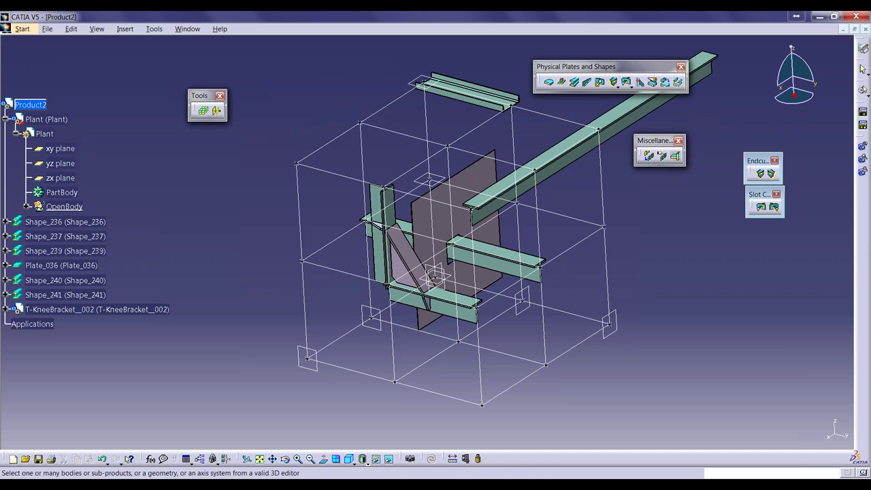
click(493, 239)
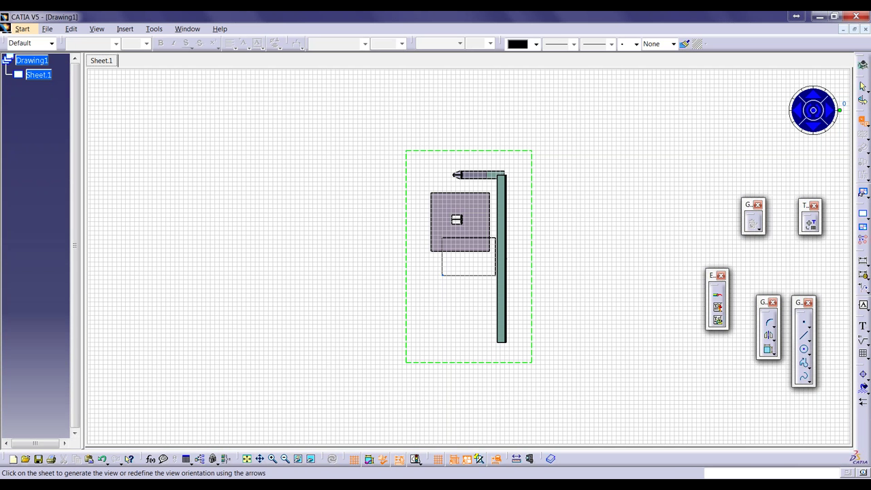
- Rotate the front view preview to 90 degrees and generate the view on the sheet
click(807, 114)
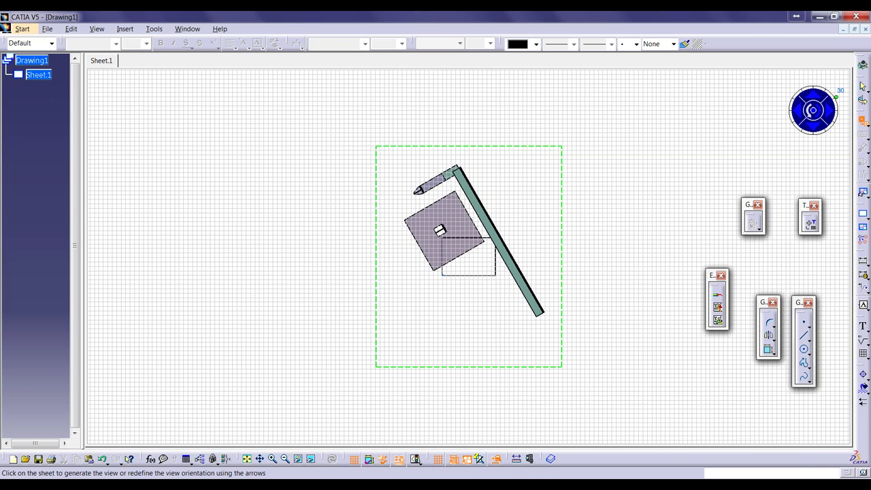
click(807, 115)
click(808, 114)
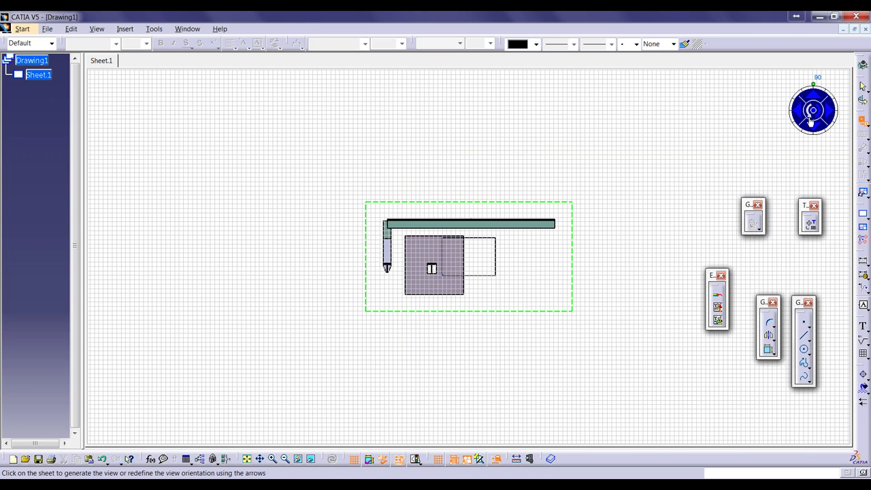
click(699, 223)
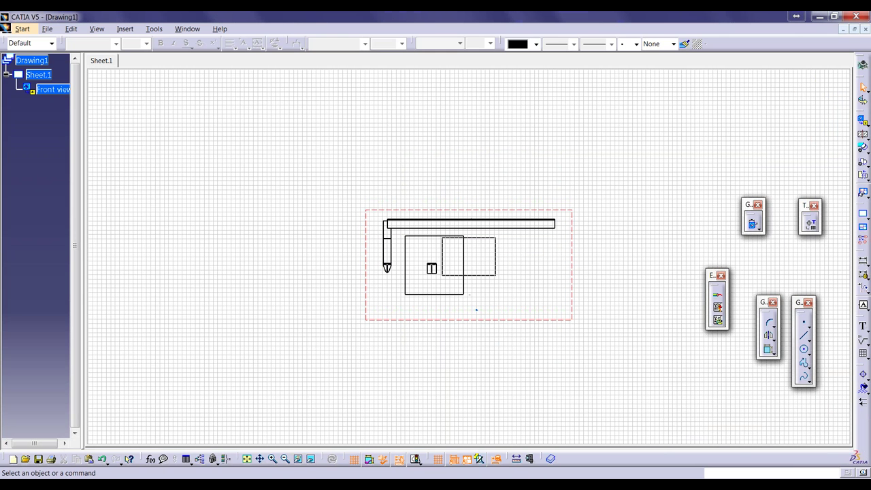
middle_drag(665, 166, 671, 142)
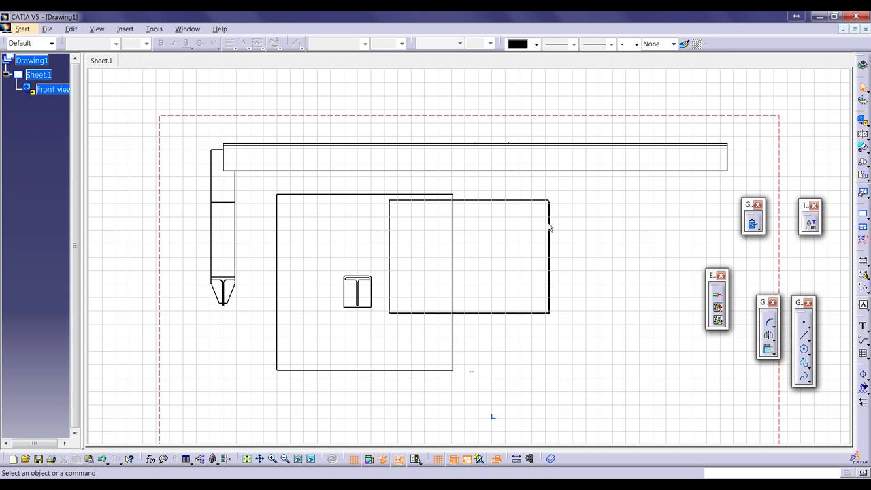
mouse_move(579, 226)
middle_down()
mouse_move(441, 207)
mouse_move(434, 273)
middle_up()
mouse_move(572, 272)
middle_down()
mouse_move(526, 249)
mouse_move(550, 174)
mouse_move(556, 219)
middle_up()
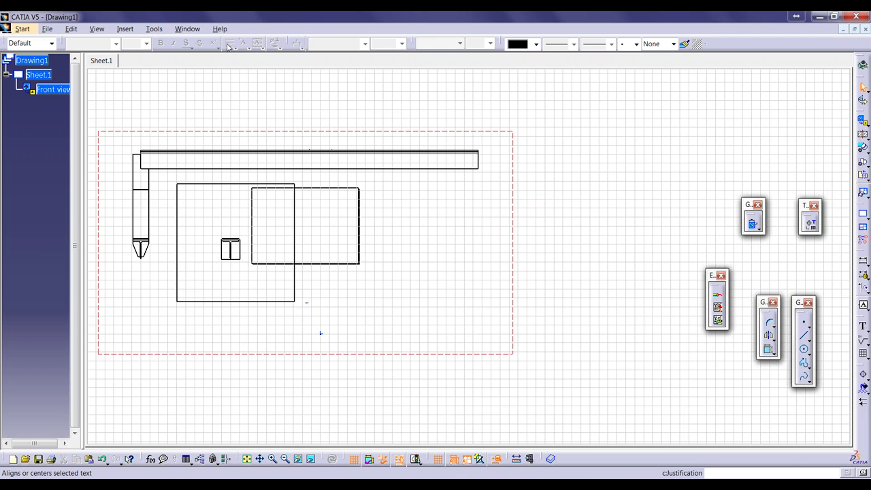
- Turn off "Prevent generative view style usage" in the Drafting administration options and apply the change
click(161, 32)
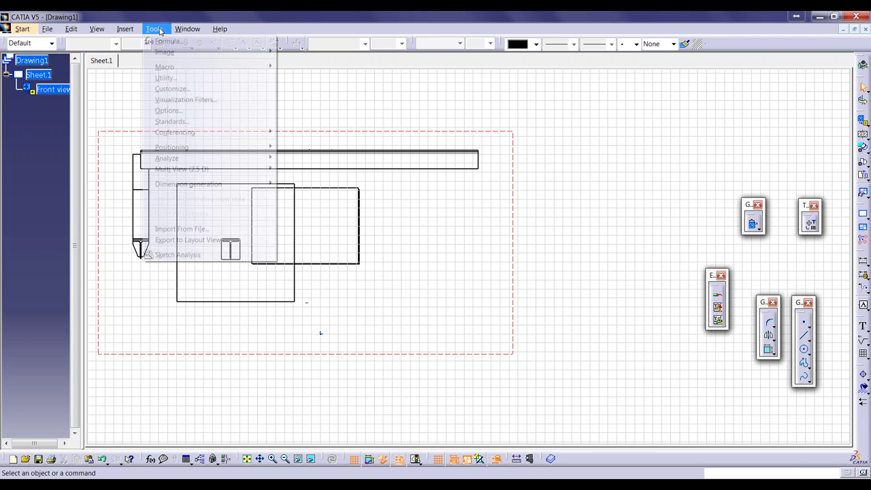
click(187, 113)
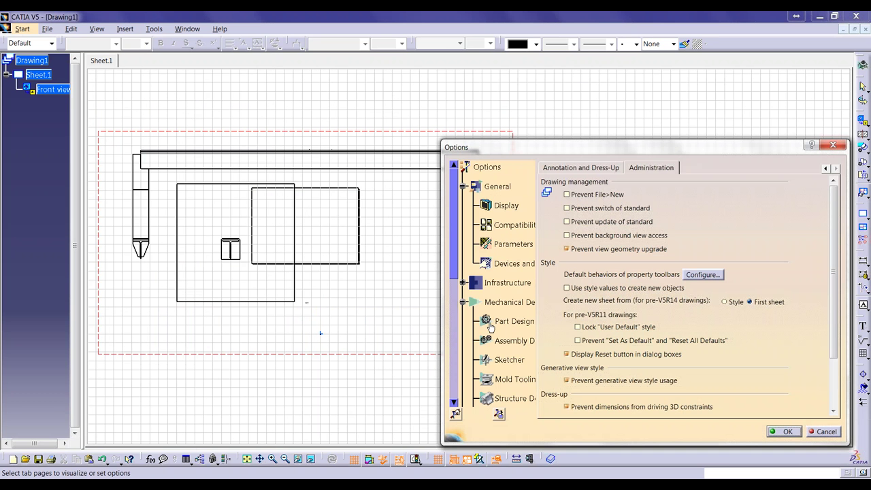
click(501, 304)
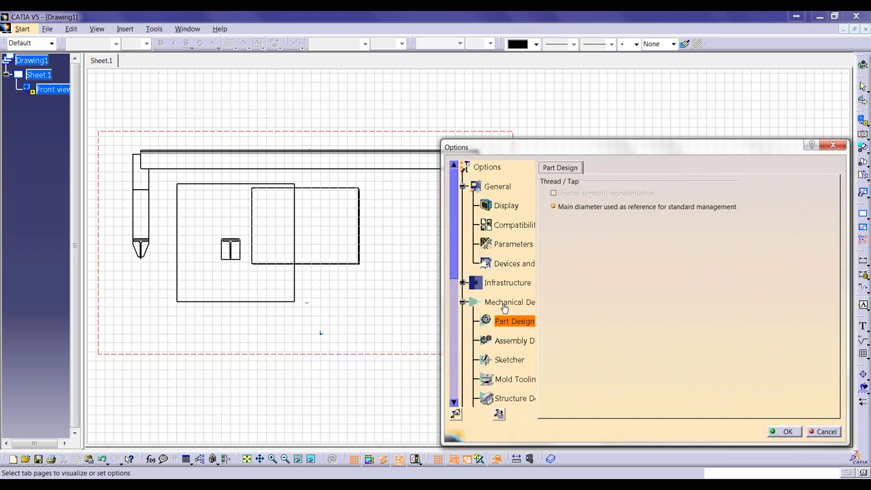
scroll(501, 309, down, 2)
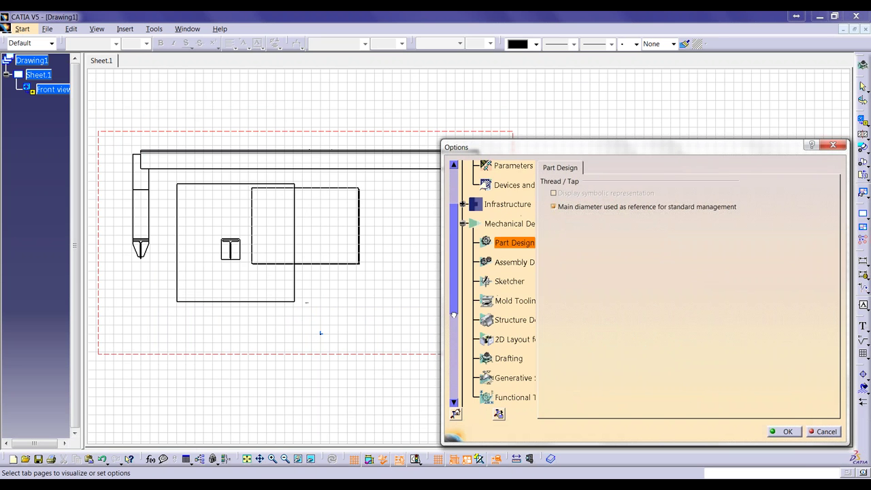
click(507, 310)
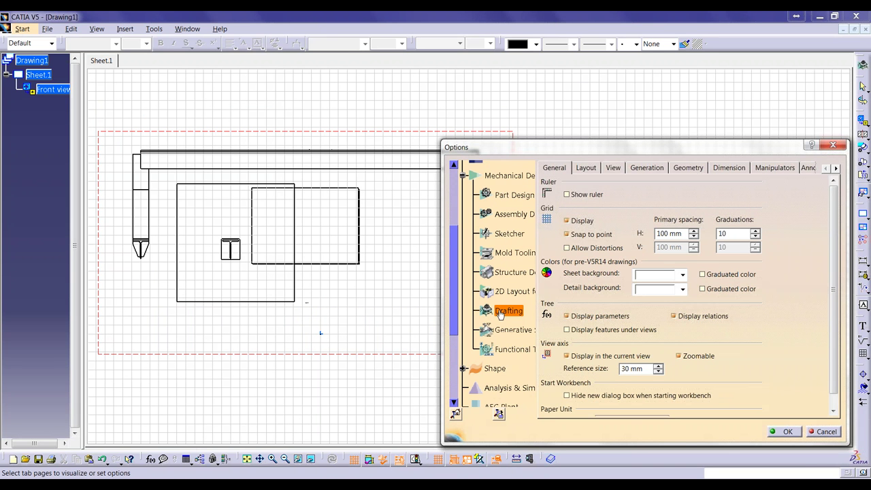
click(837, 168)
click(837, 168)
click(836, 168)
click(837, 168)
click(789, 168)
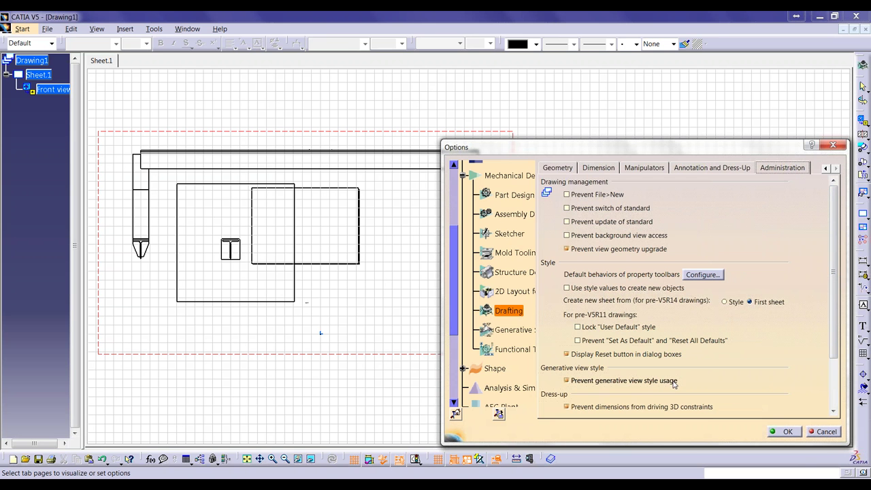
click(648, 383)
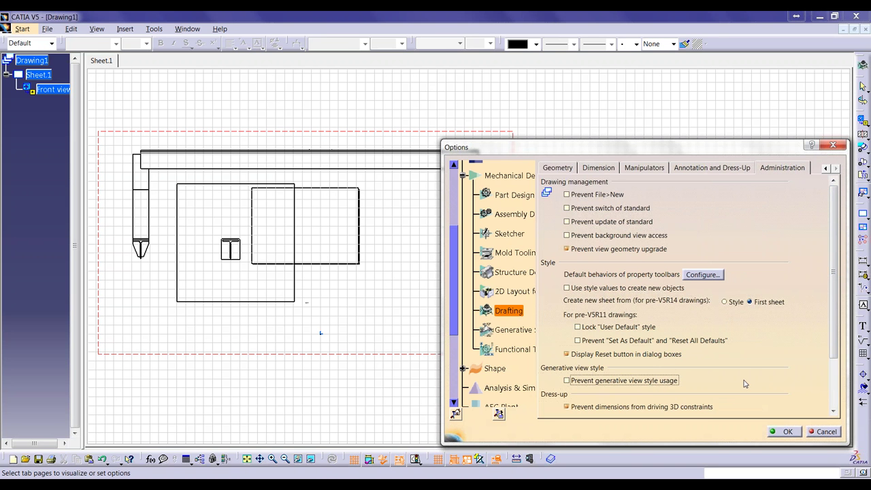
click(783, 431)
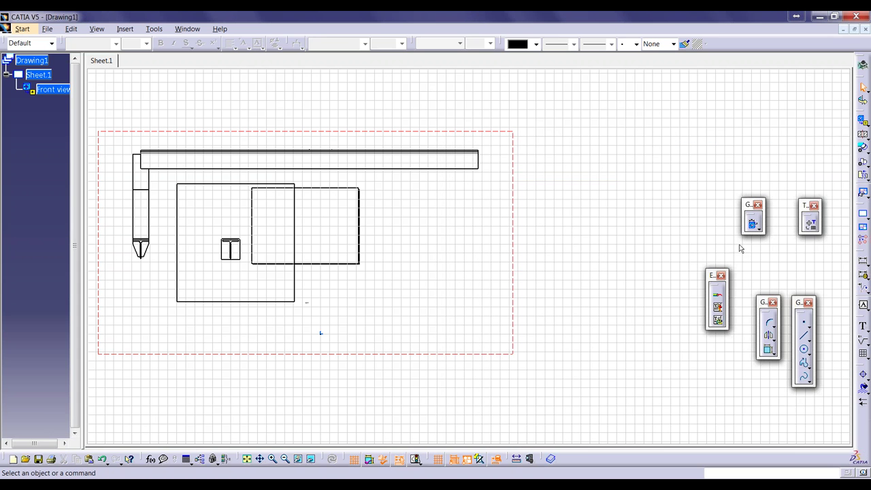
- Start a second front view with the Structure_GVS generative style, referencing the large plate's face in Product2
click(862, 123)
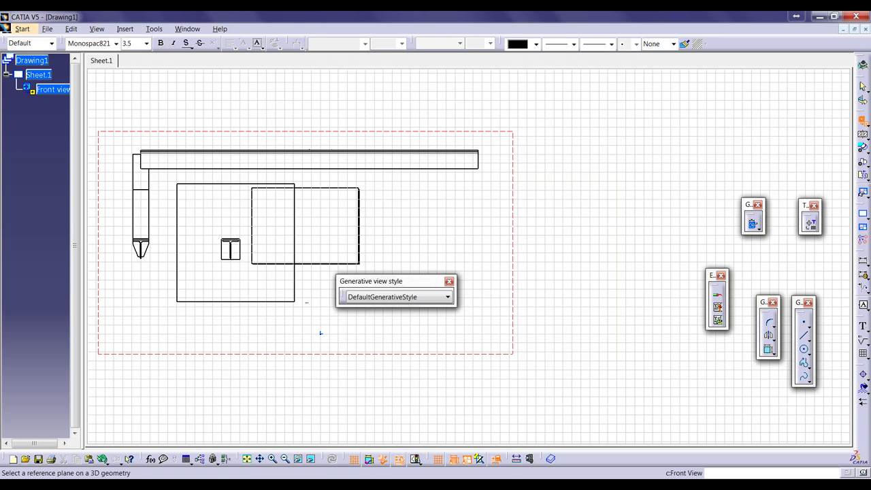
click(447, 297)
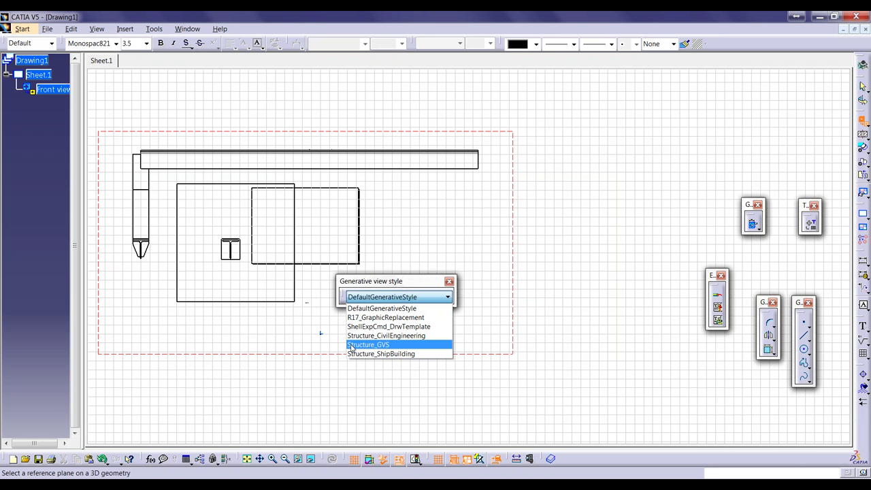
click(388, 344)
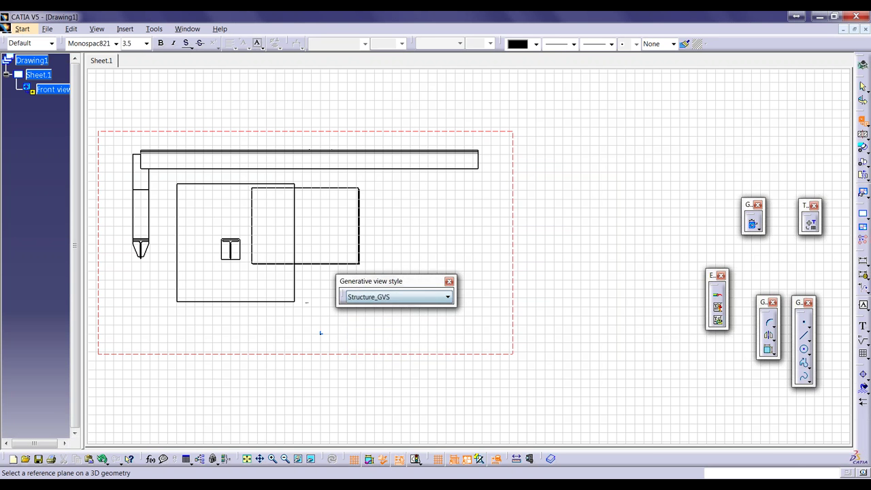
click(187, 29)
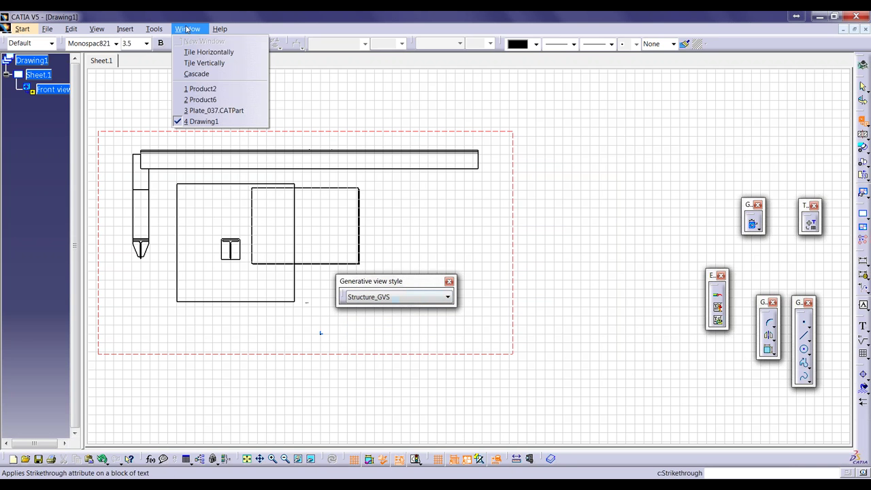
click(201, 89)
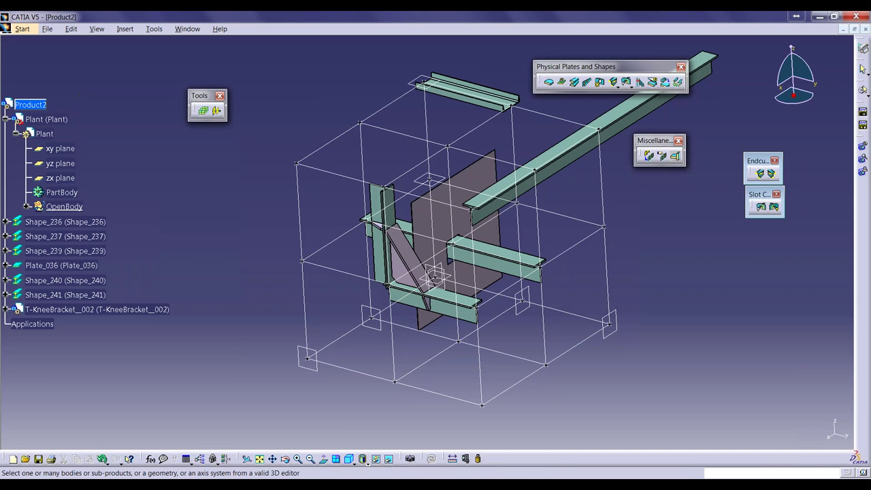
click(495, 239)
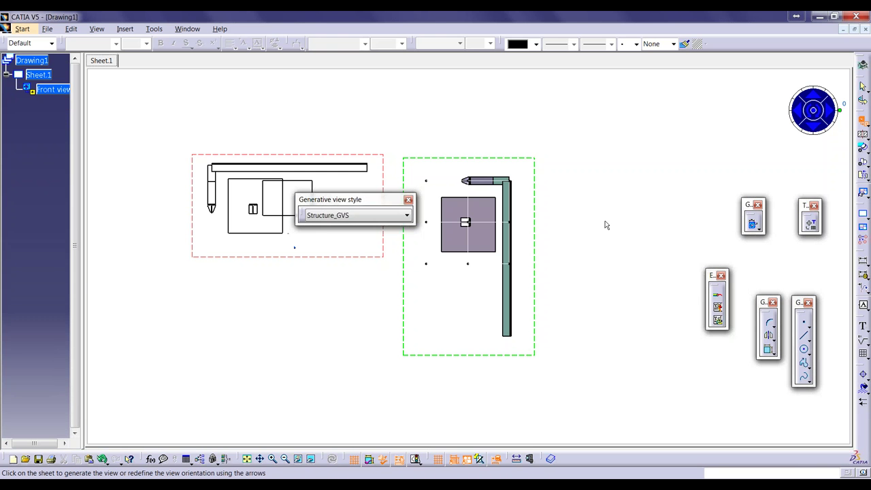
- Rotate the second view's preview to 90 degrees, place it beside the first front view and generate it
click(809, 112)
click(809, 113)
click(810, 112)
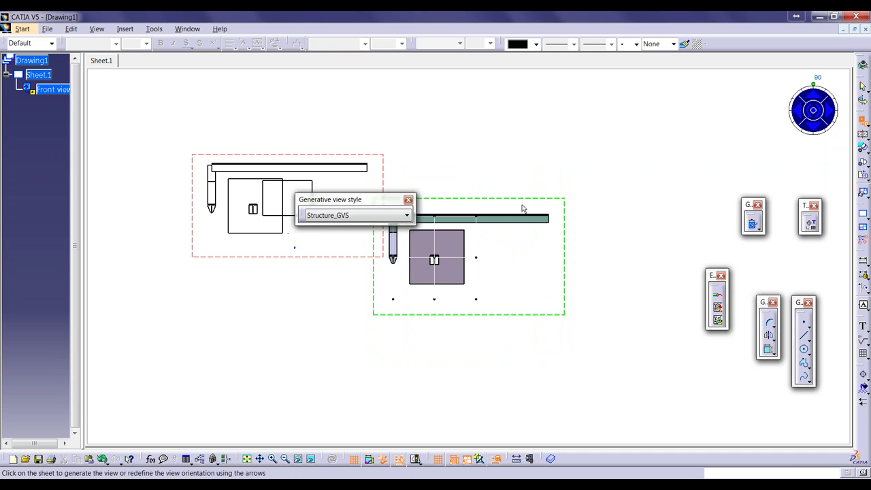
drag(519, 195, 534, 152)
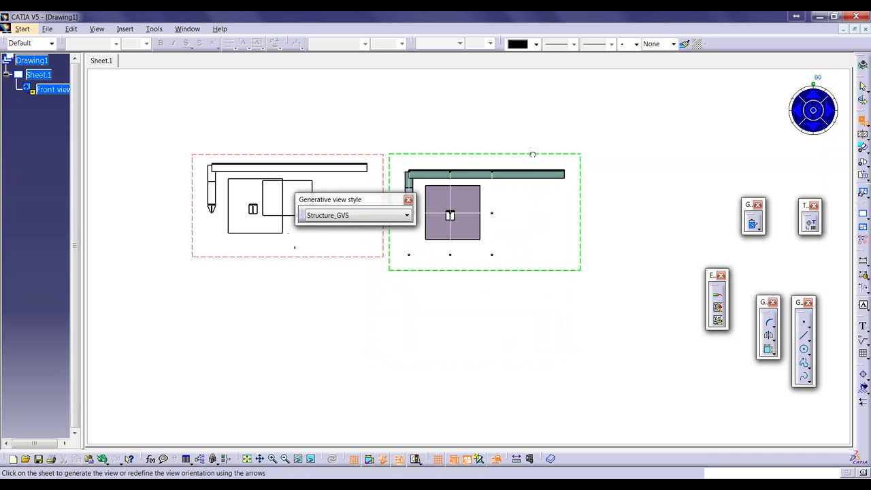
click(546, 212)
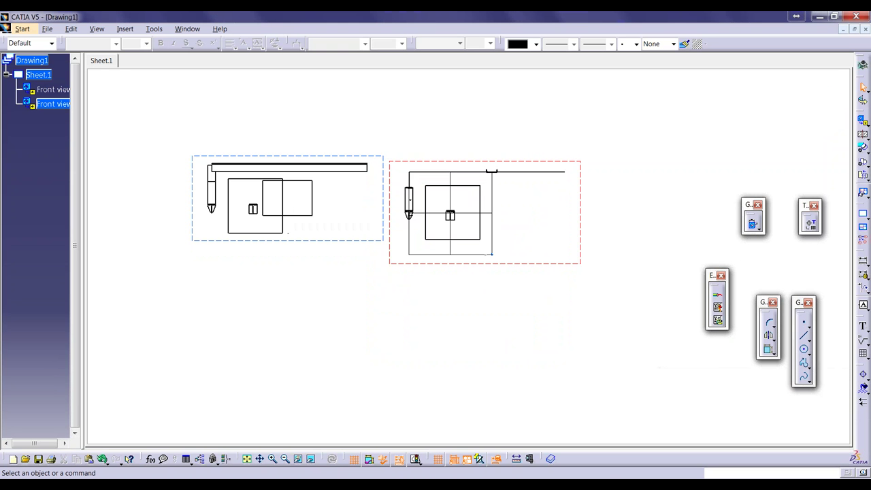
ctrl+middle_drag(523, 197, 524, 170)
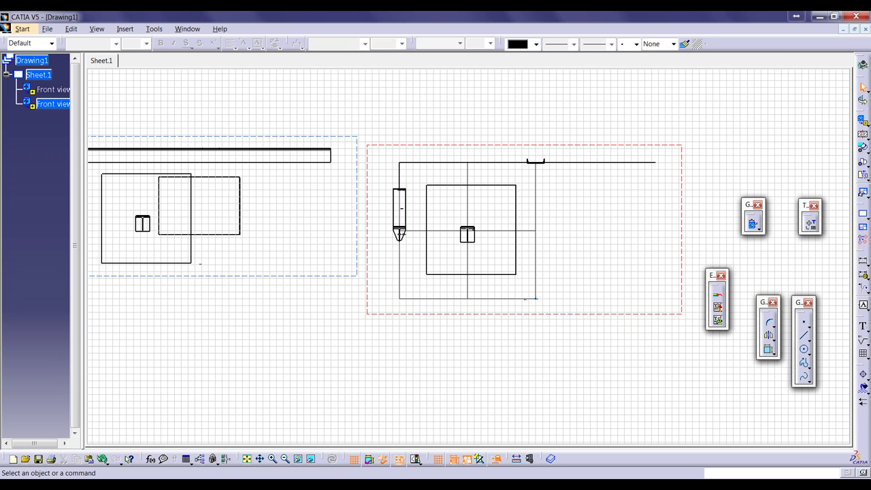
- Try to place a text template from catalog3.catalog on the long upper member of the second front view
click(639, 162)
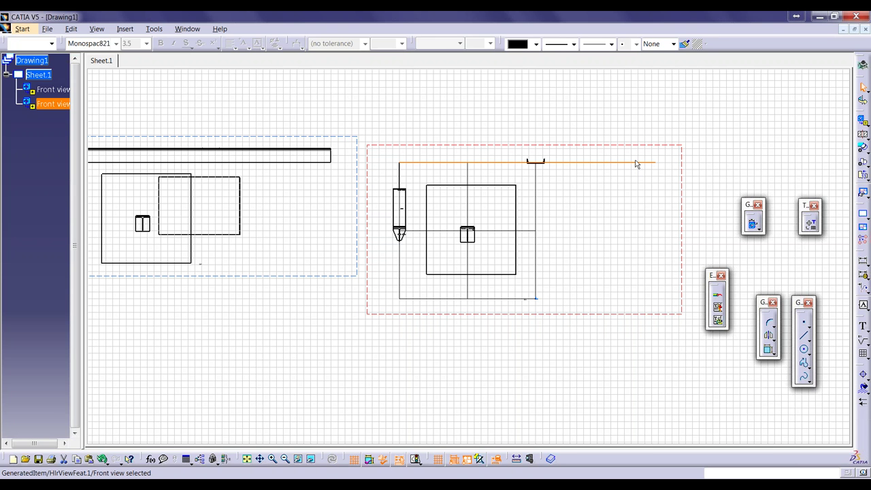
click(863, 328)
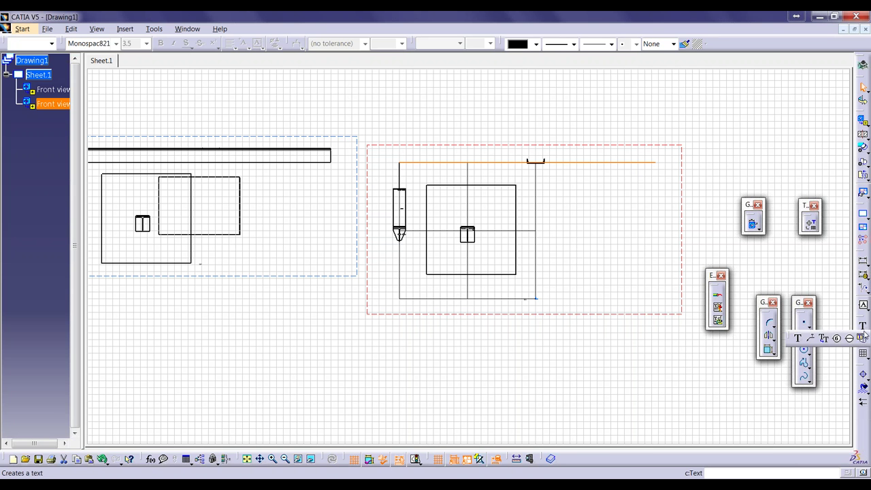
click(823, 338)
click(835, 308)
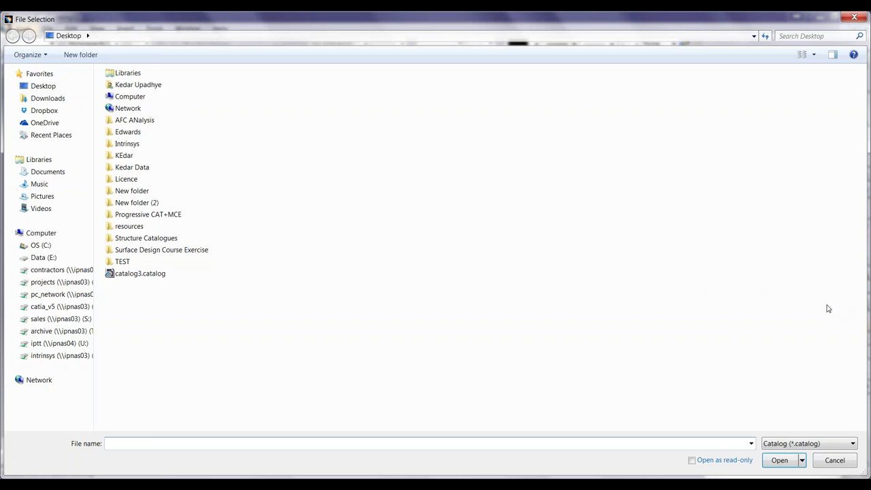
double_click(155, 276)
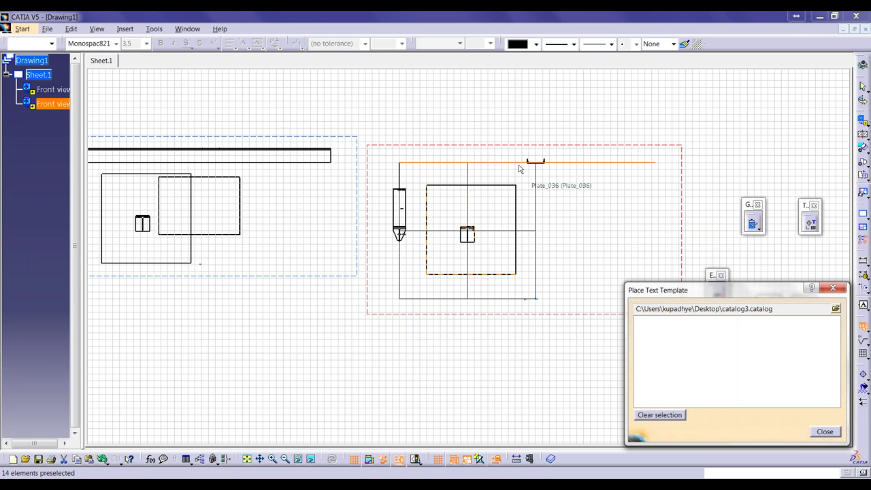
click(449, 165)
click(823, 431)
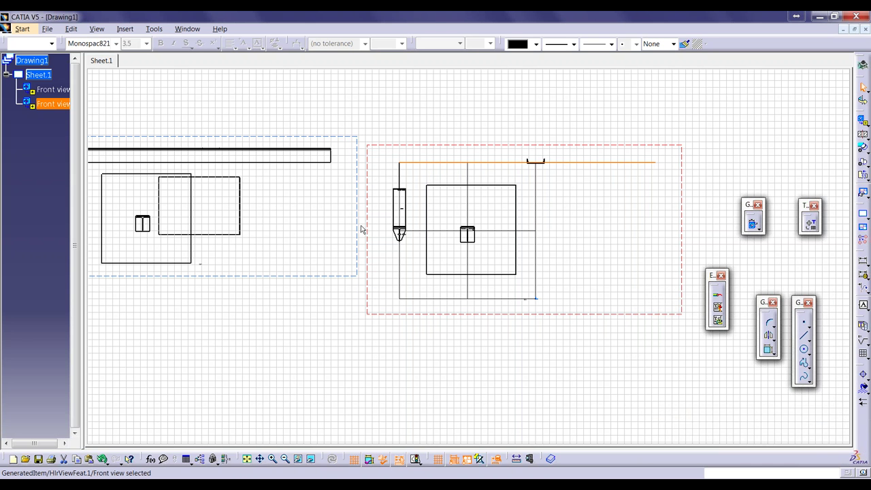
click(154, 29)
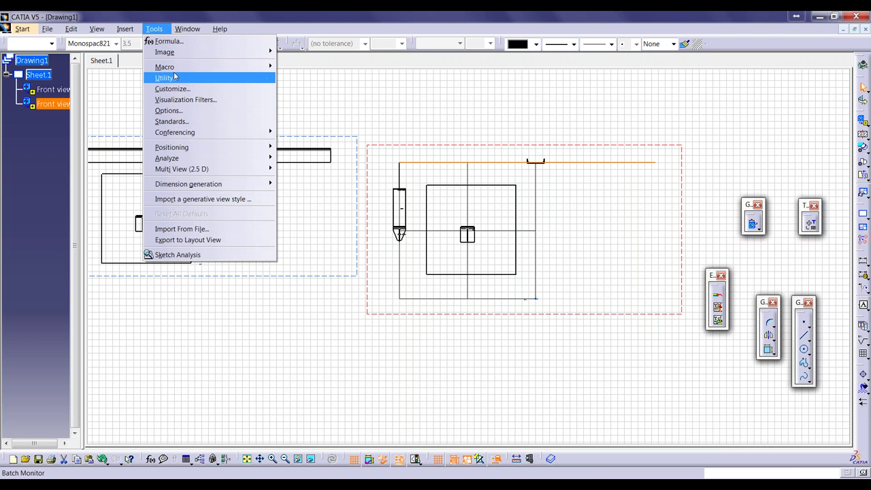
mouse_move(134, 26)
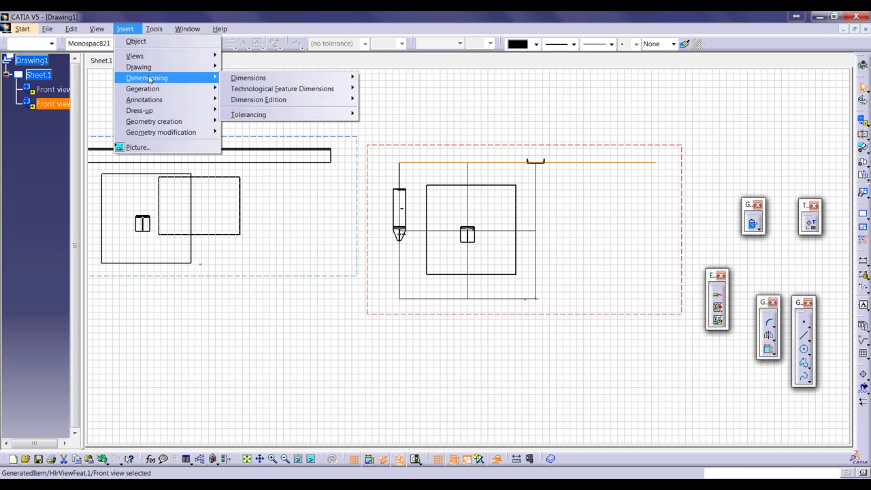
mouse_move(153, 89)
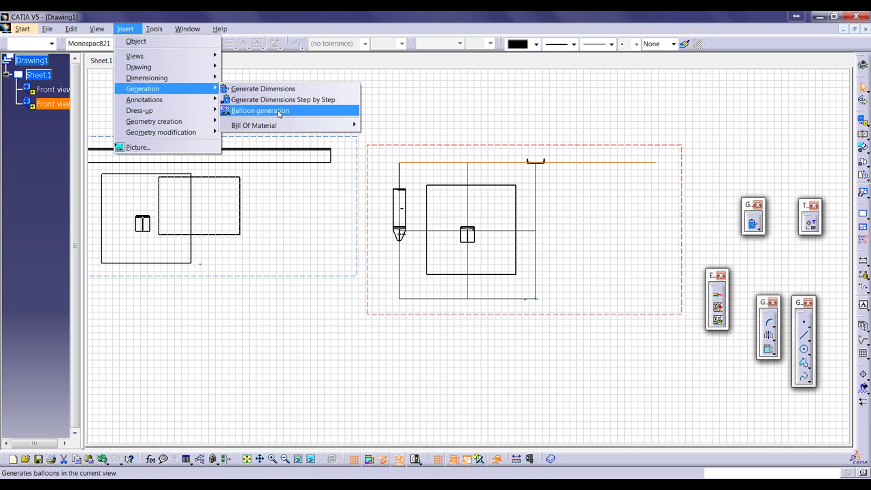
mouse_move(278, 125)
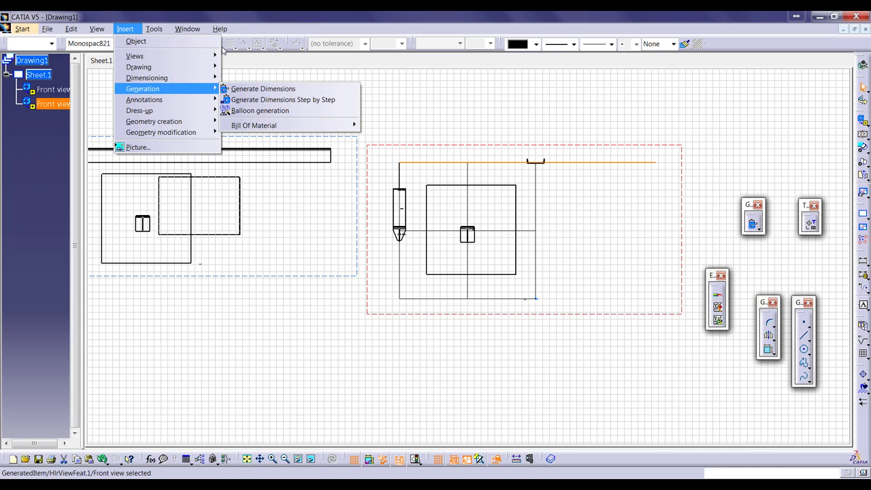
mouse_move(187, 28)
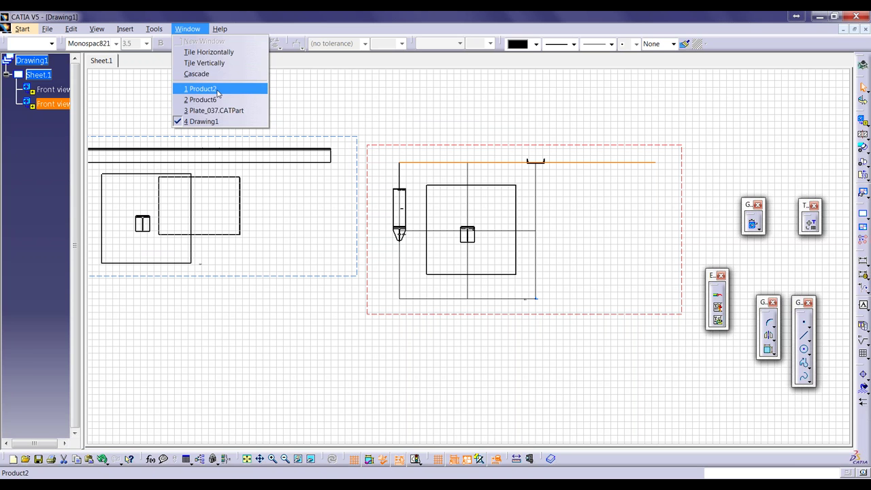
- Switch to the Product2 window and float the SDNF import and export tools beside the structure model
click(218, 89)
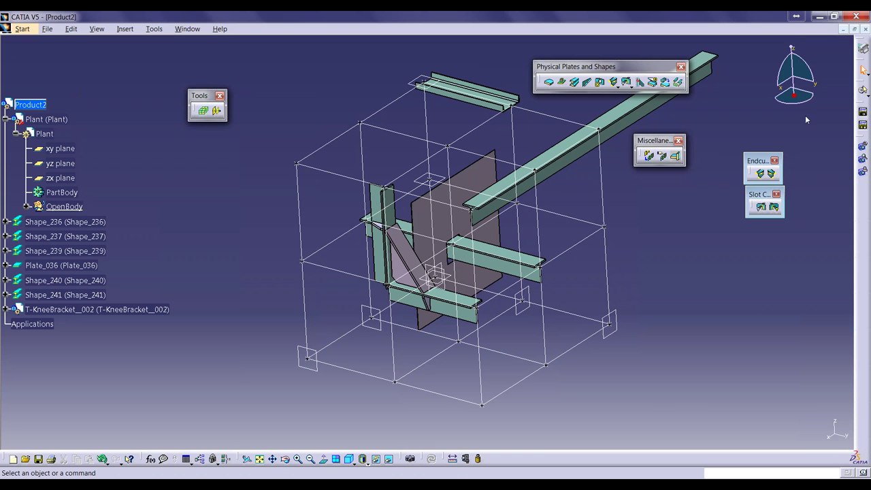
drag(652, 231, 662, 235)
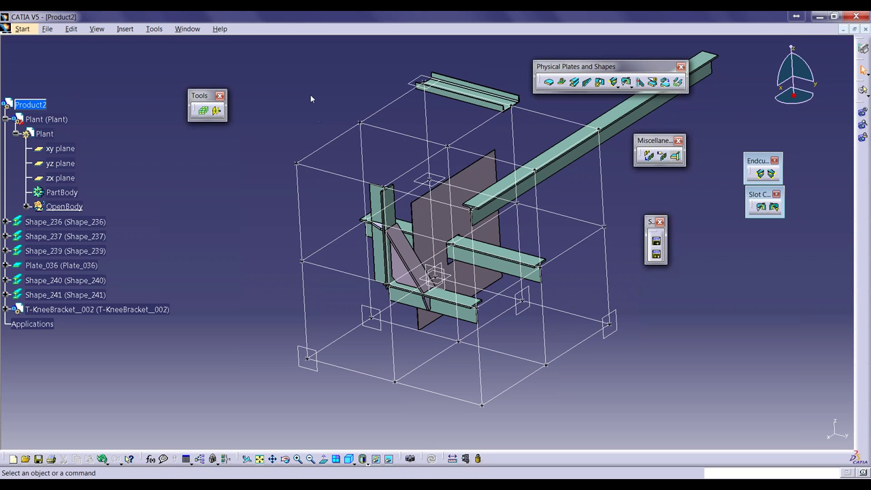
drag(311, 98, 311, 100)
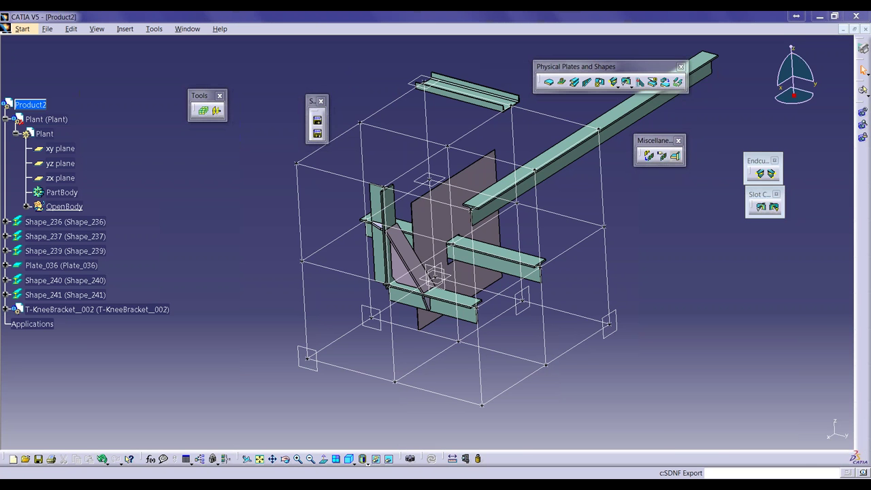
- Start an SDNF export of Product2 and choose test.sdnf in the desktop TEST folder as the output file
click(317, 120)
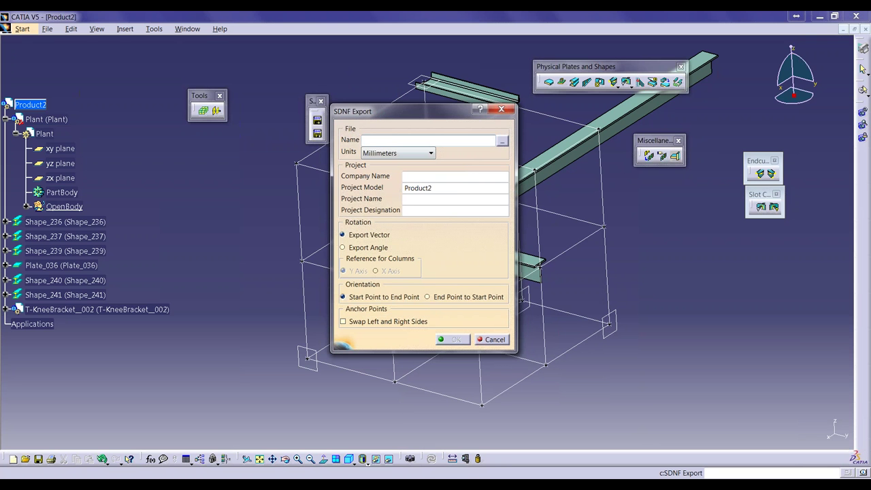
click(502, 140)
click(262, 262)
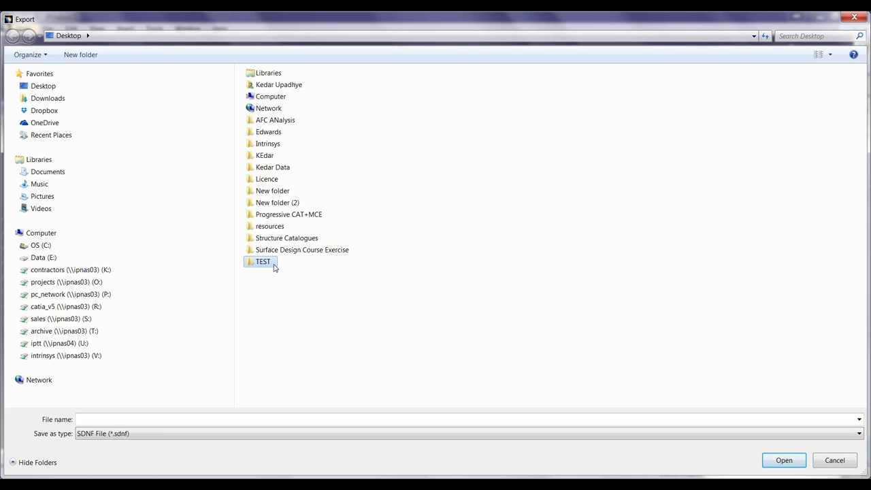
double_click(263, 262)
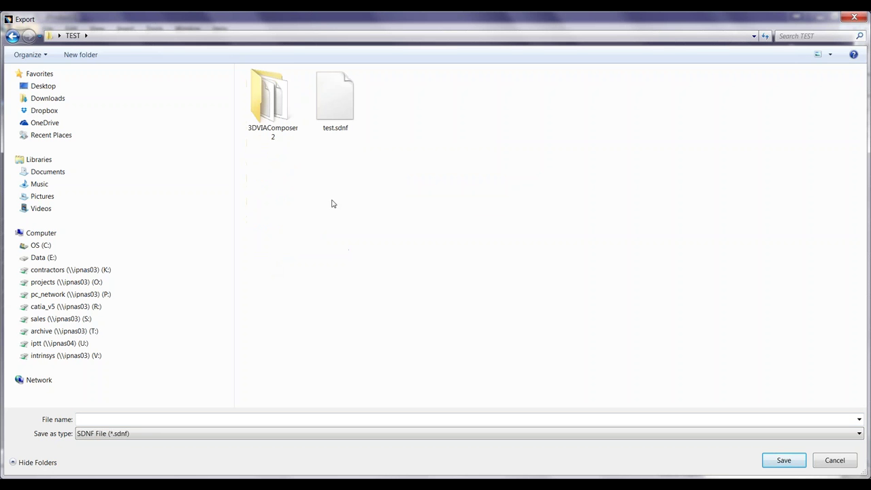
click(336, 111)
click(783, 460)
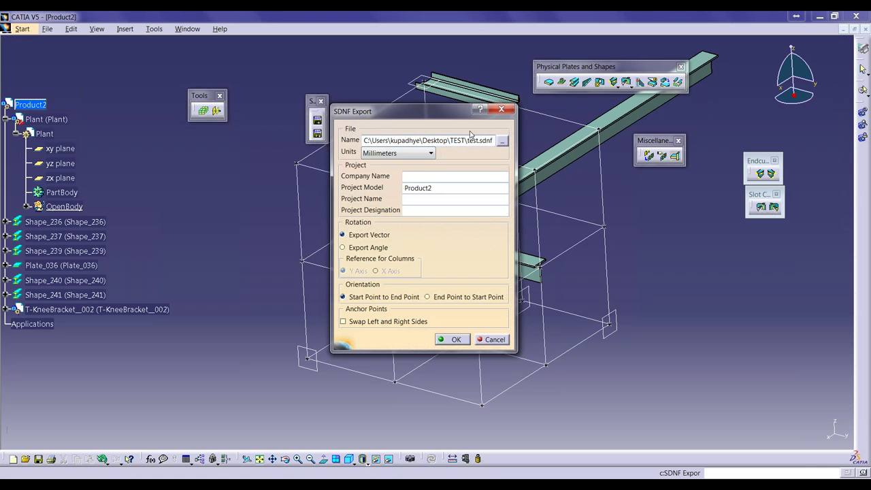
- Export the SDNF file by angle, with company name Intrinsys, project name test and project designation Webinar
click(381, 249)
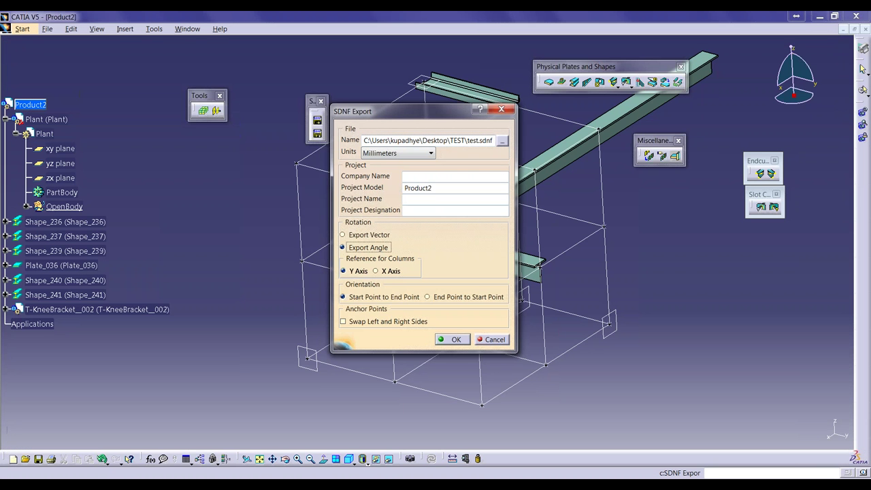
text(Intrinsys)
key(Tab)
key(Tab)
text(test)
key(Tab)
text(Webinar)
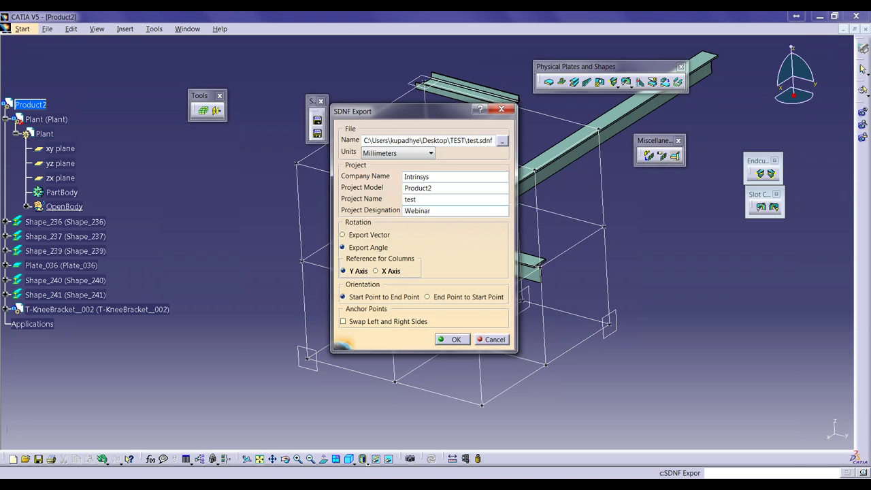
click(452, 338)
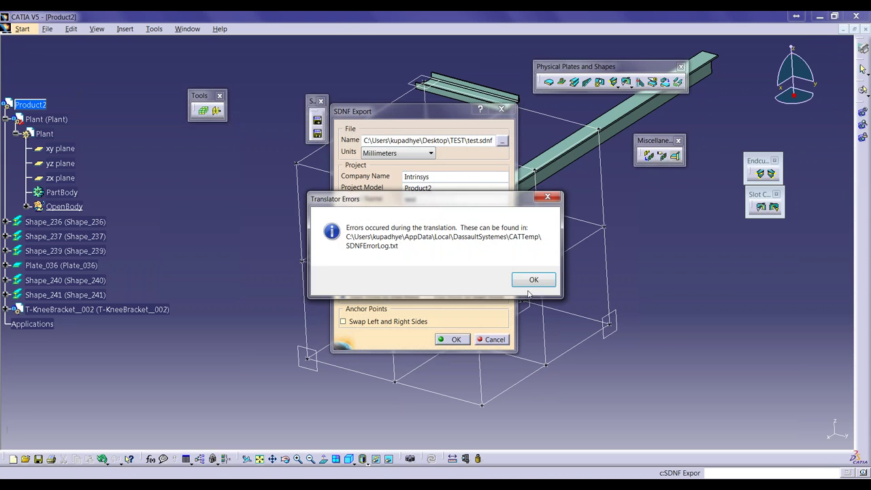
click(532, 281)
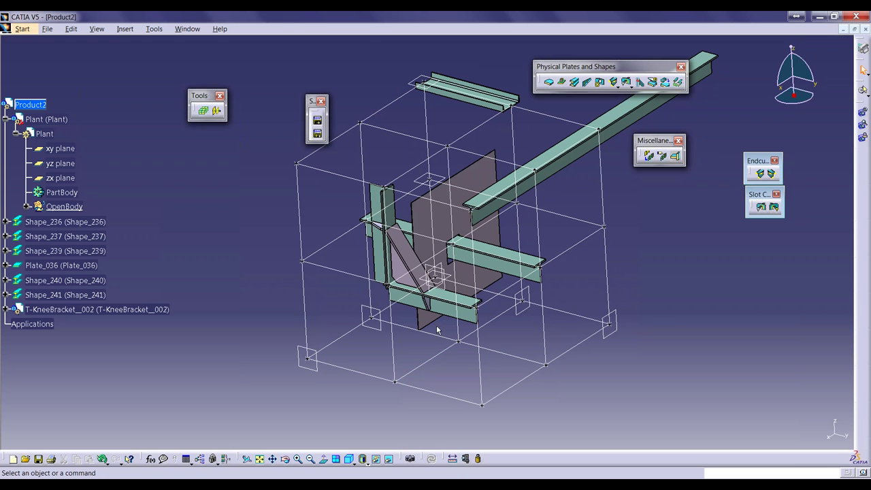
- Close the Product2 window without saving its changes
click(865, 28)
click(468, 277)
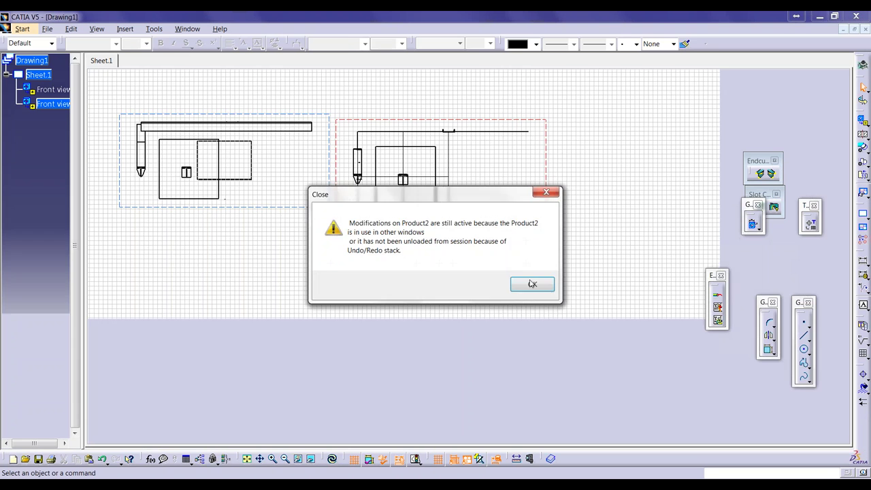
click(528, 284)
click(23, 29)
mouse_move(38, 52)
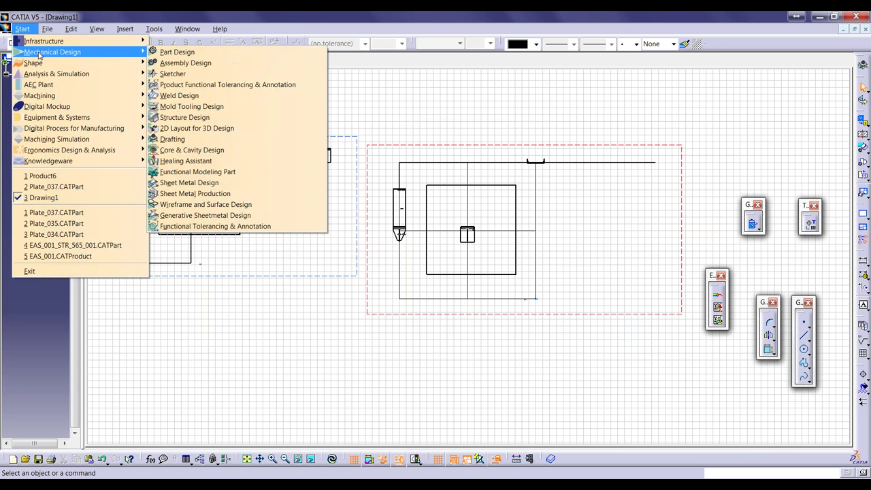
click(197, 118)
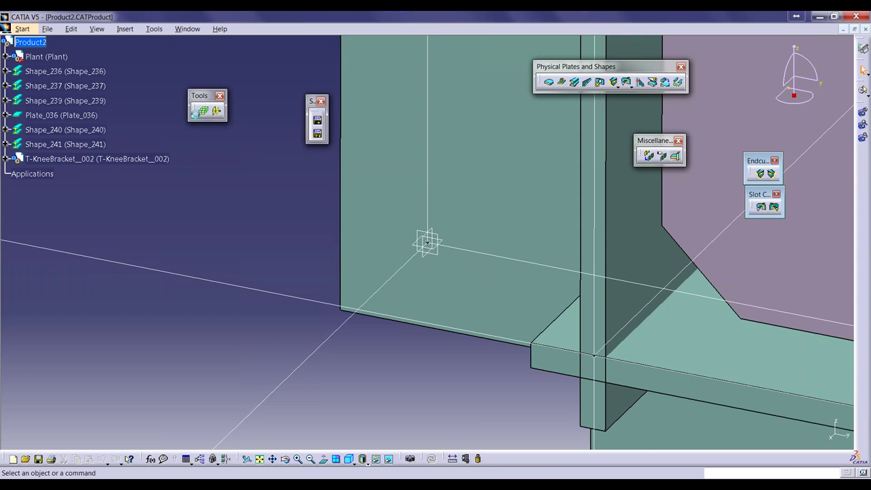
middle_drag(427, 242, 428, 286)
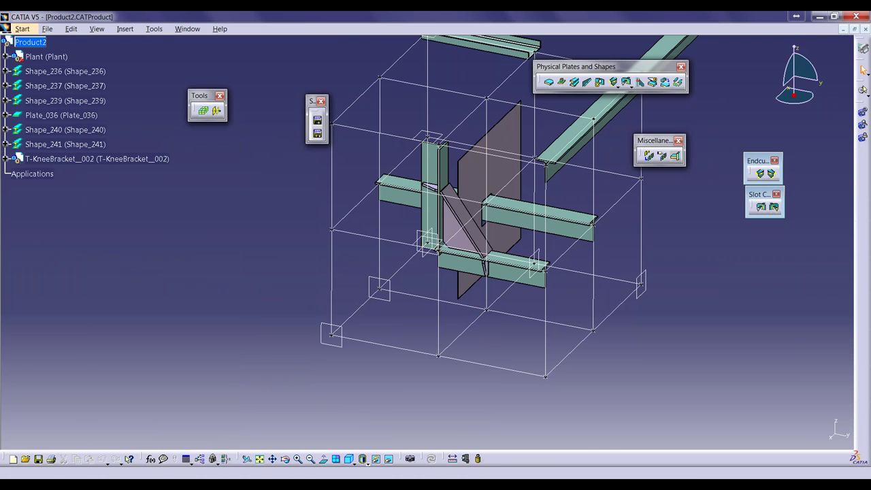
click(471, 277)
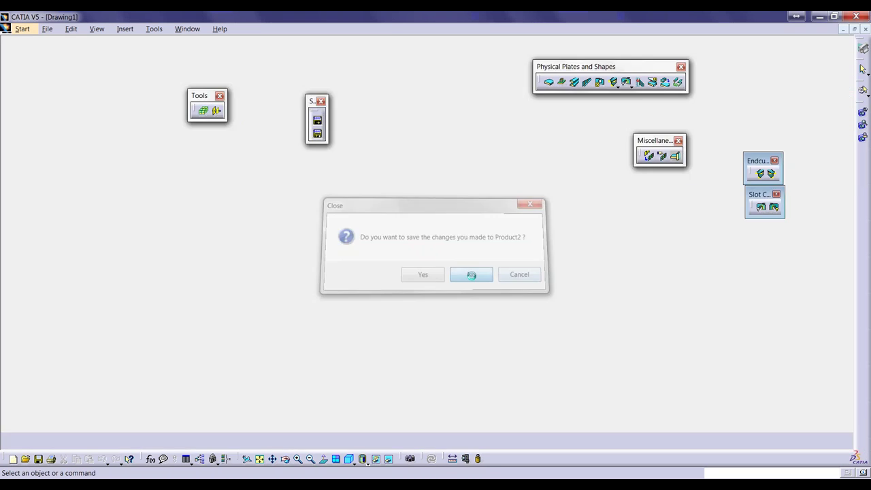
click(532, 284)
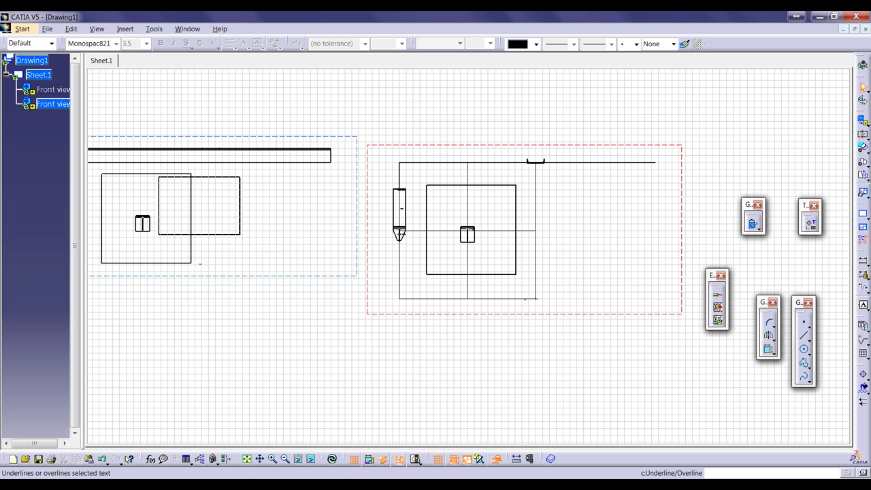
- Switch to the Product6 window and close it without saving
click(194, 31)
click(202, 88)
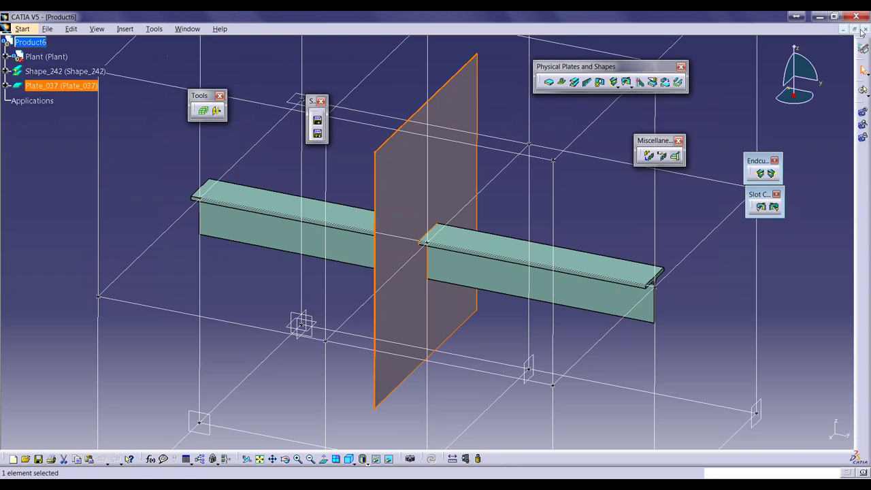
key(ctrl+F4)
click(476, 275)
- Create a new empty product in the Structure Design workbench
click(23, 29)
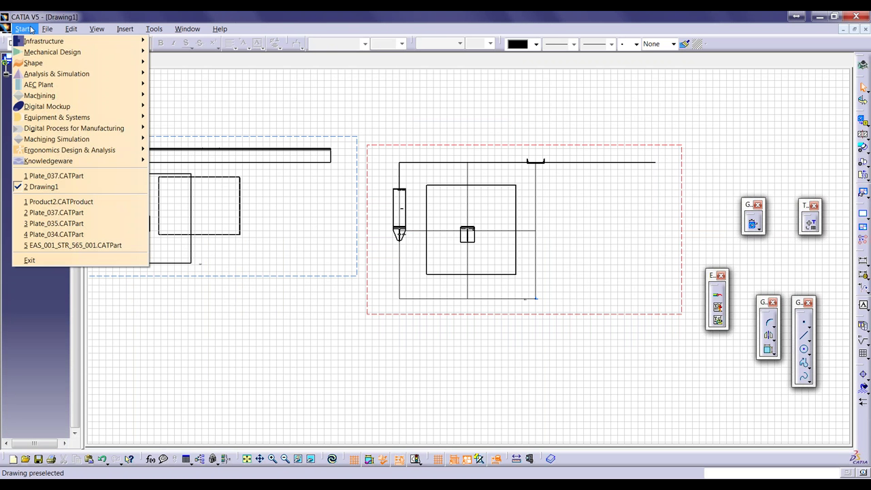
mouse_move(54, 52)
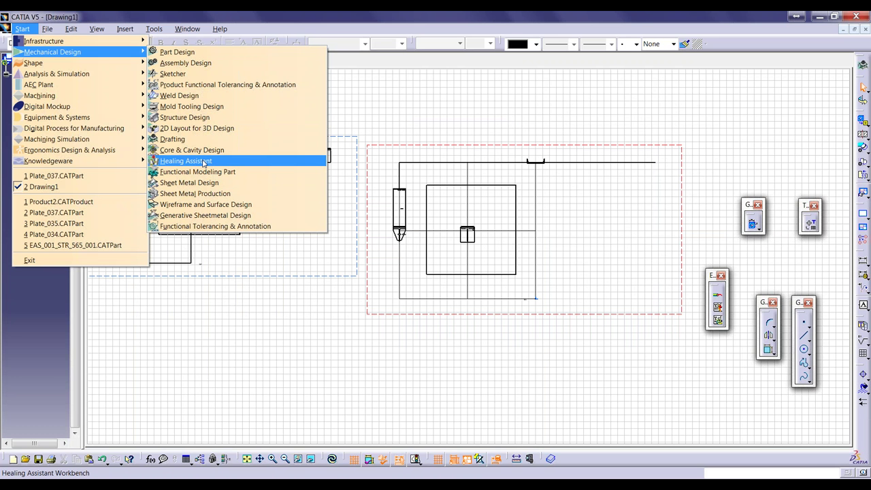
click(184, 117)
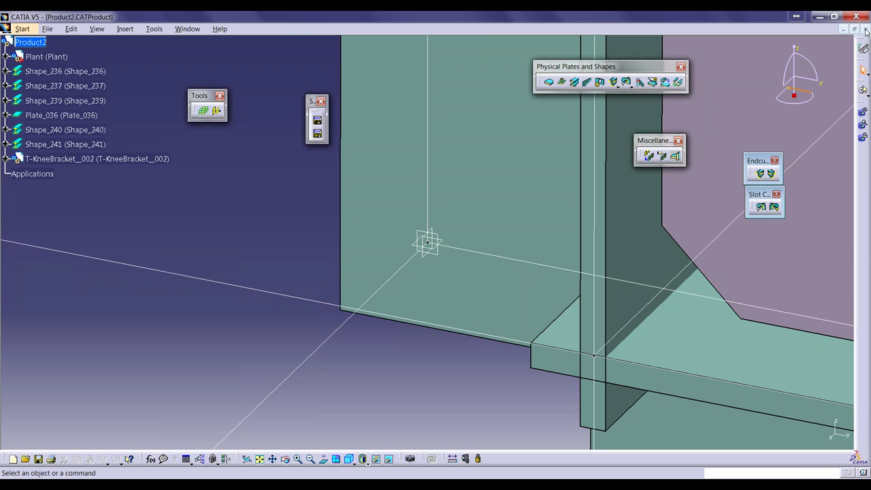
click(28, 30)
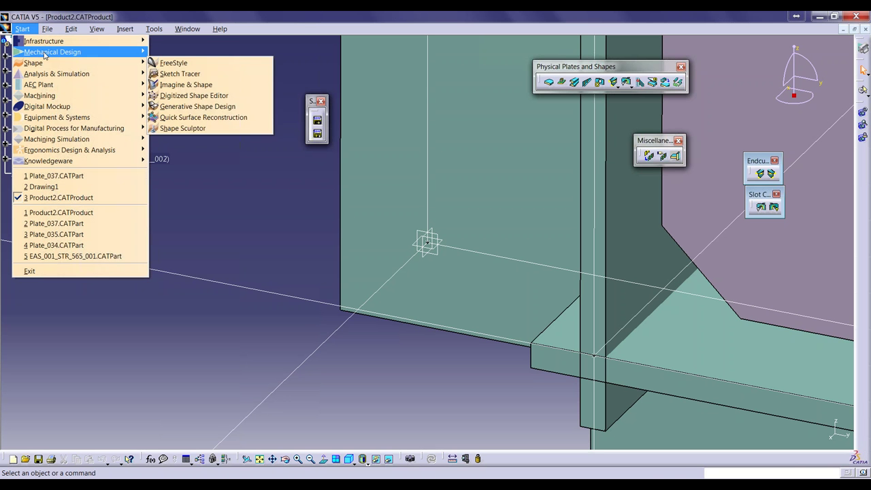
click(200, 117)
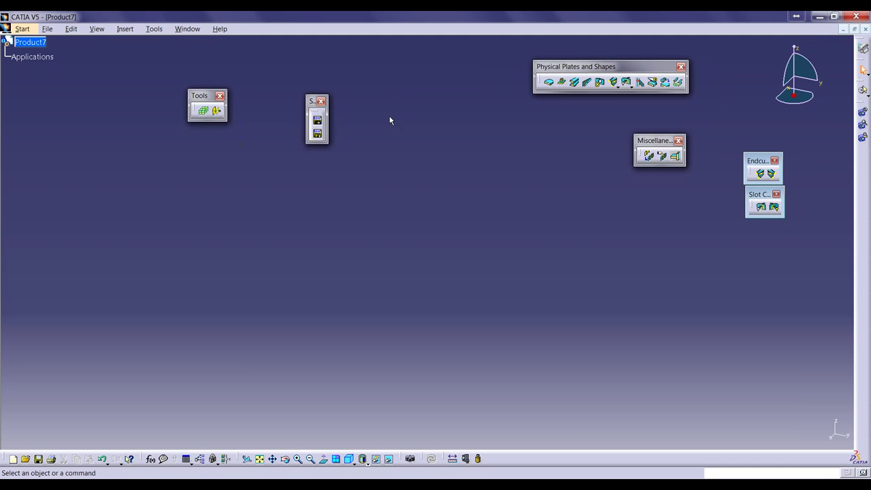
- Import test.sdnf from the TEST folder into the new product, using angles and start-to-end point orientation
click(317, 133)
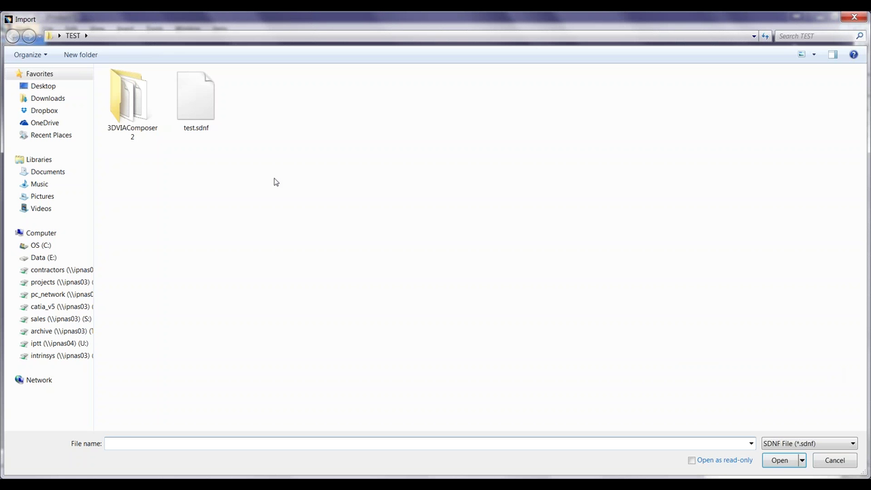
click(217, 110)
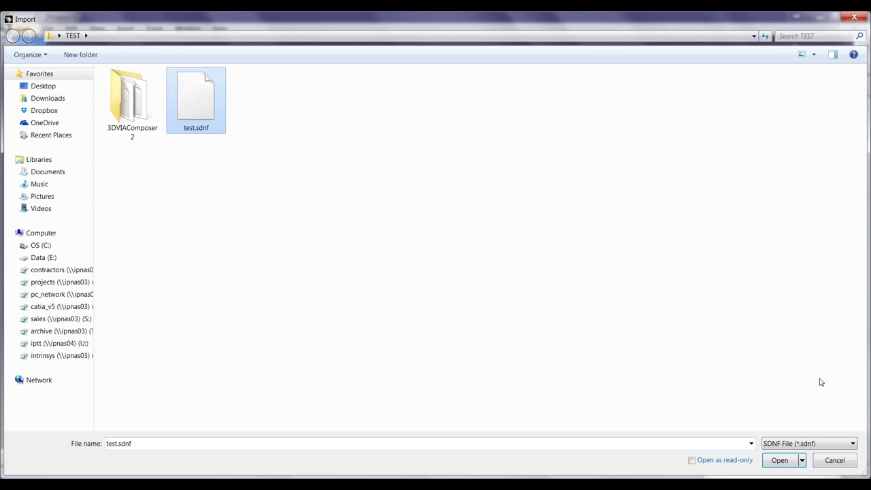
click(780, 460)
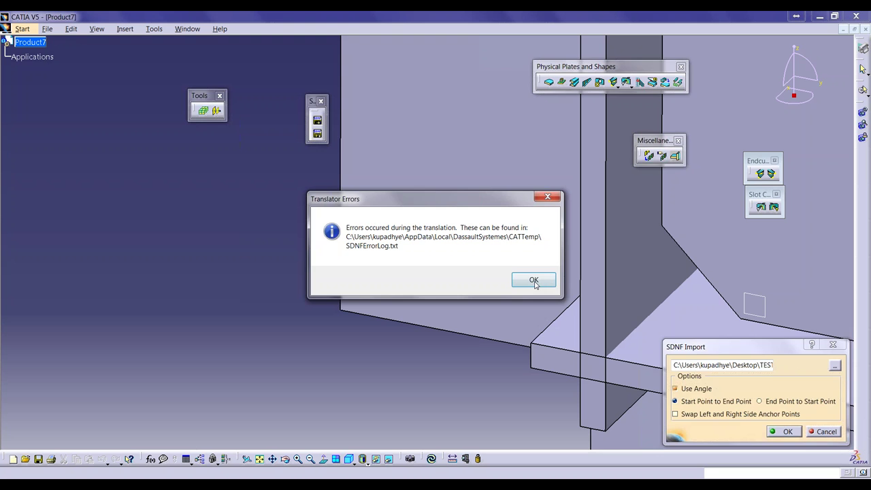
key(Return)
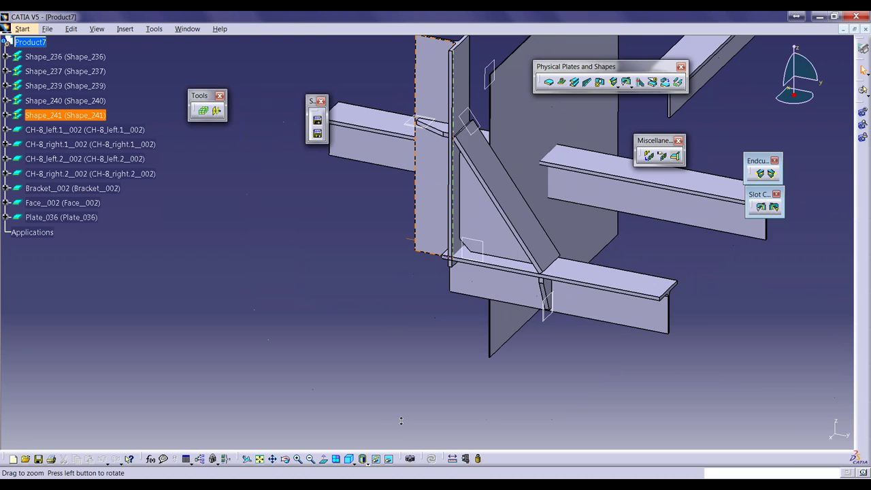